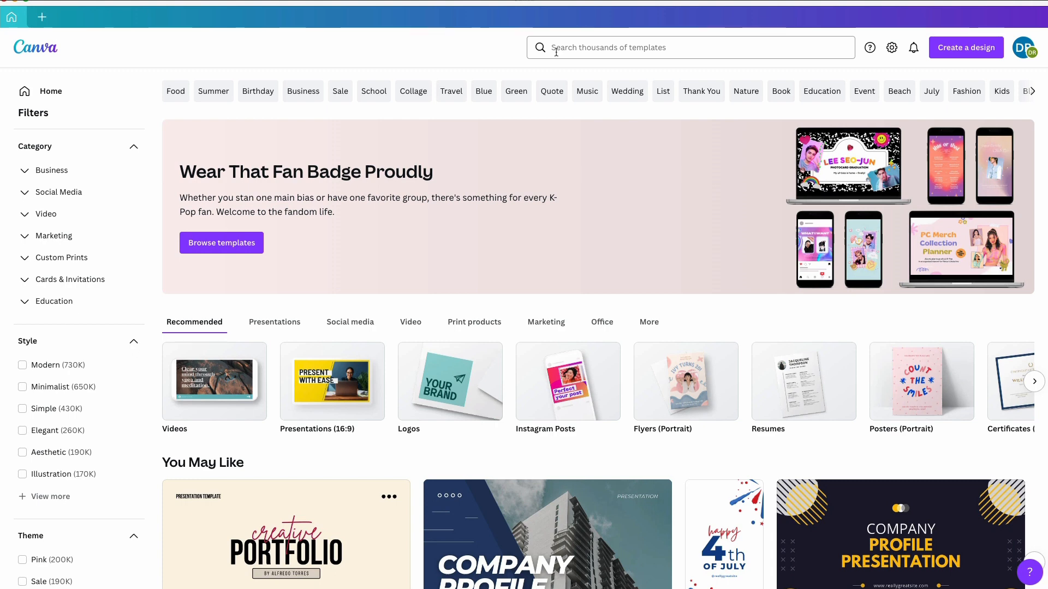
Search the templates for "insta" and show the Instagram Posts category
click(558, 48)
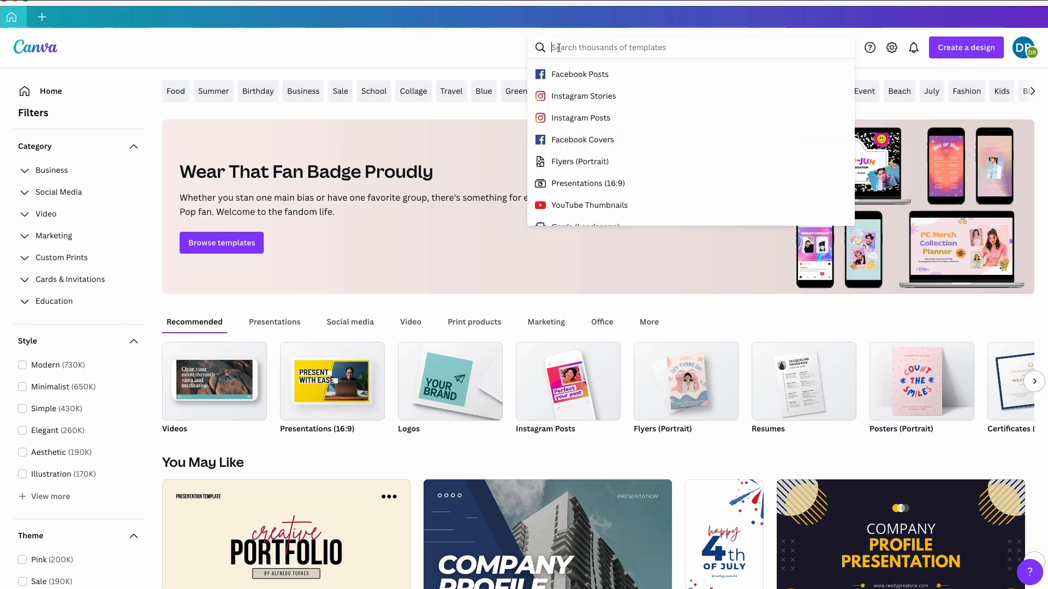
text(insta)
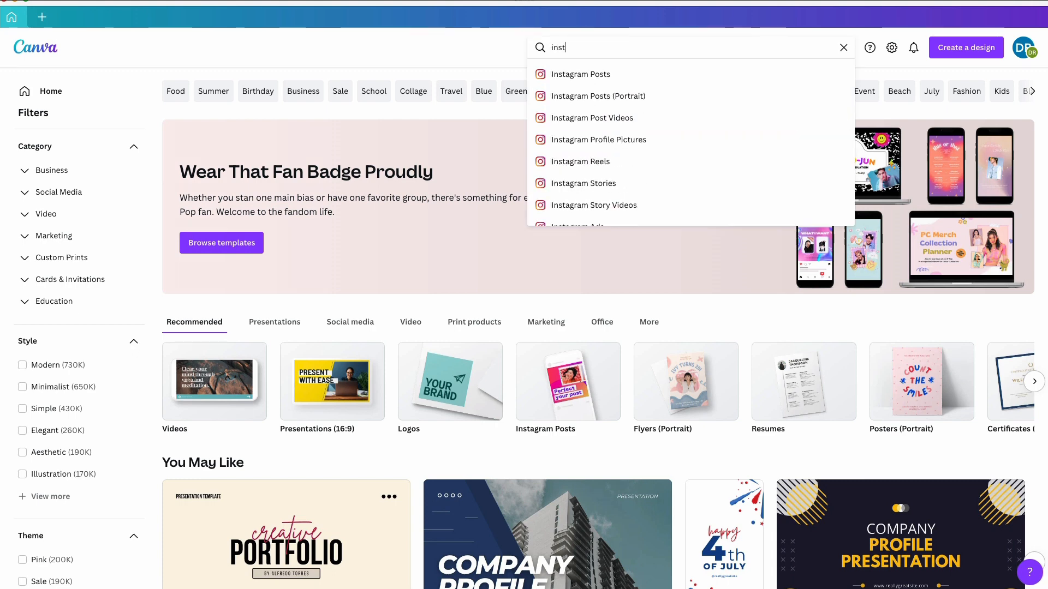
click(564, 77)
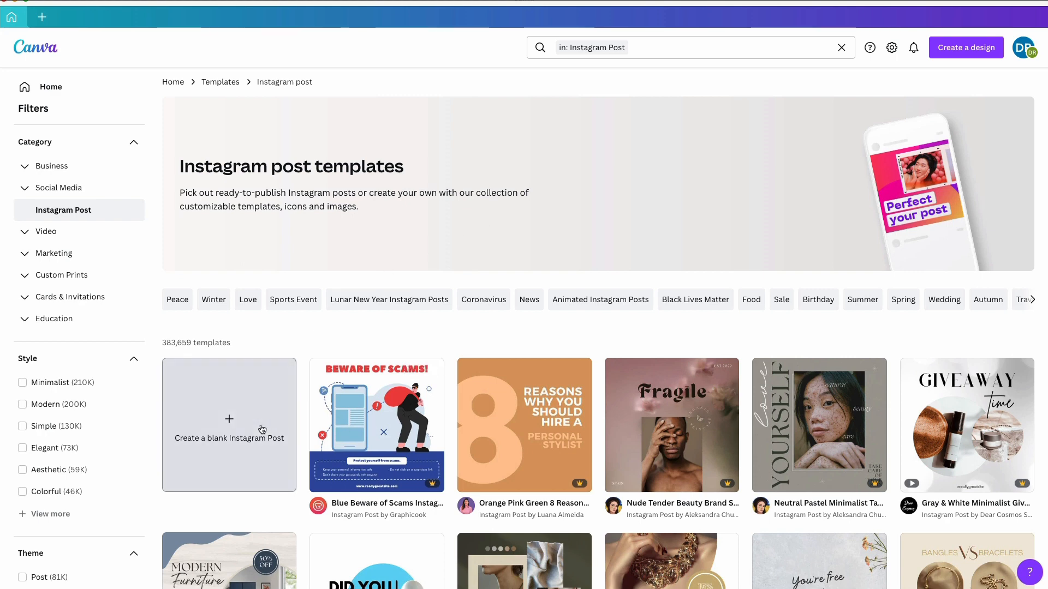
Browse the Instagram post templates to find a suitable design for promoting an online course
scroll(350, 425, down, 3)
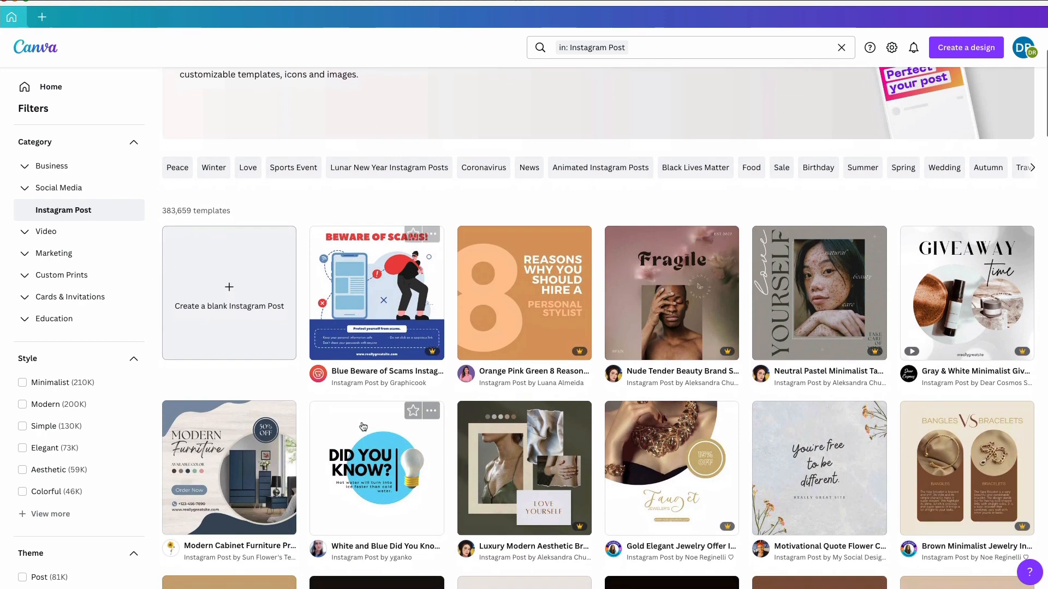
scroll(363, 426, down, 3)
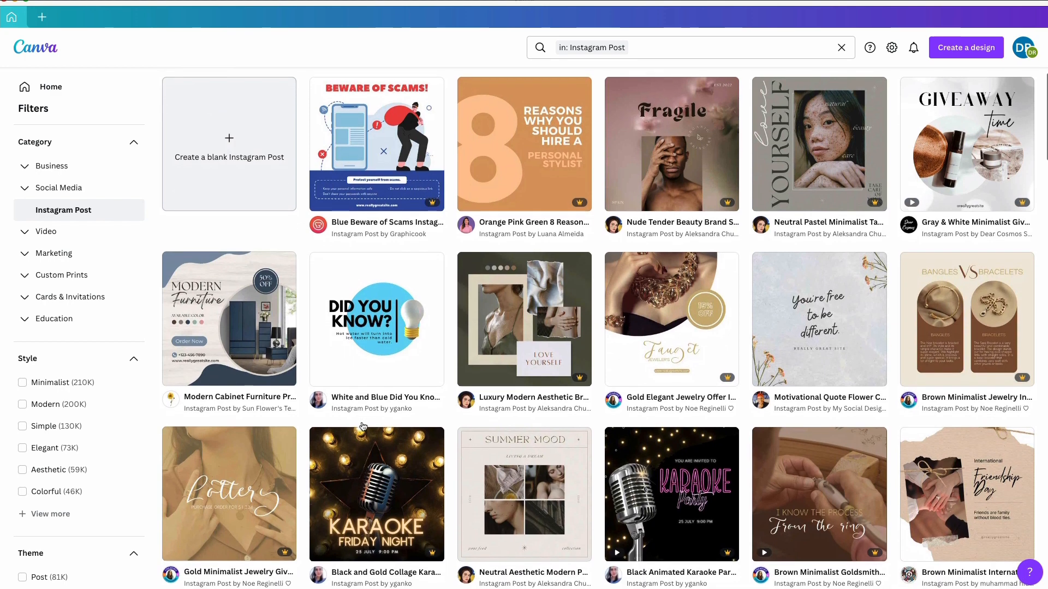
scroll(363, 426, down, 1)
scroll(362, 426, up, 1)
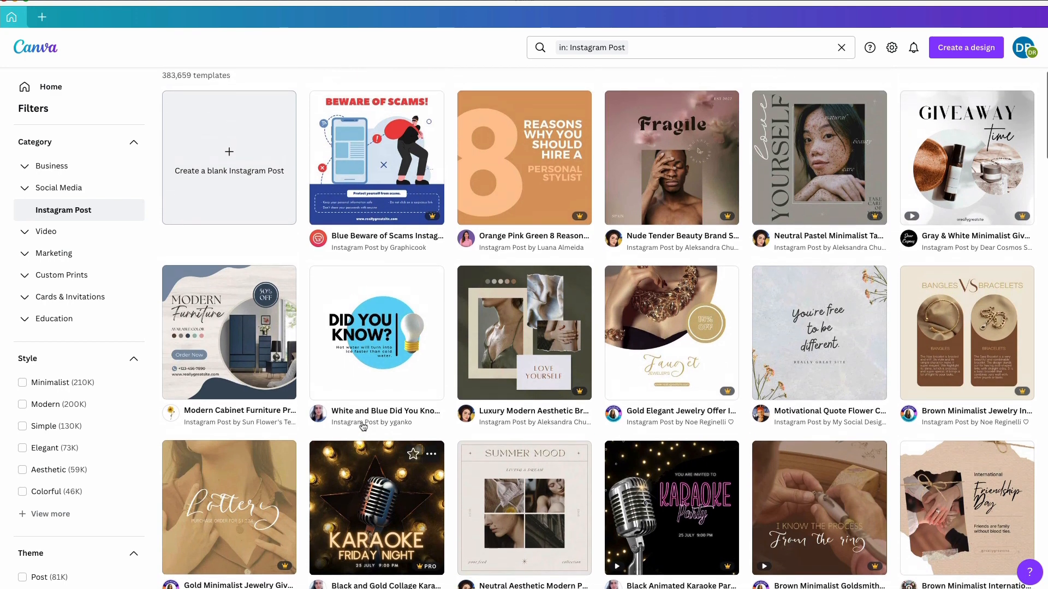
scroll(362, 426, up, 1)
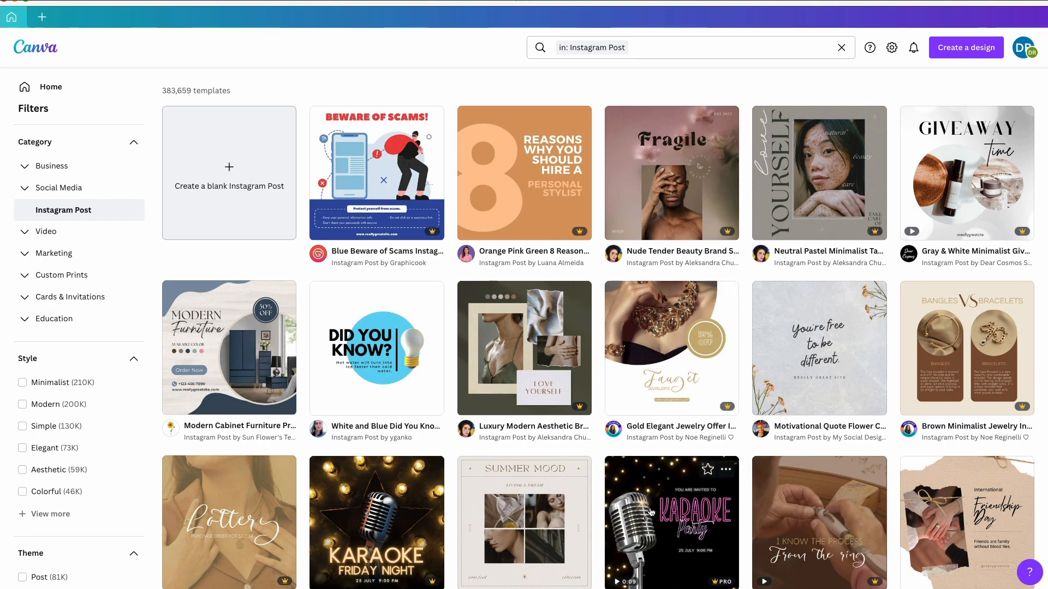
scroll(650, 512, down, 2)
scroll(651, 511, down, 4)
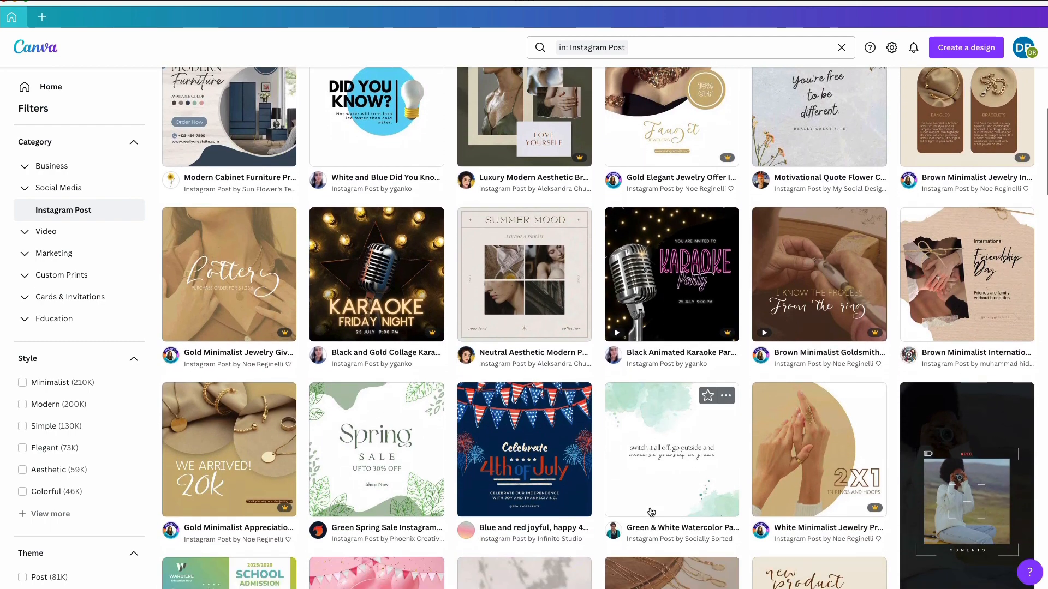
scroll(651, 512, down, 1)
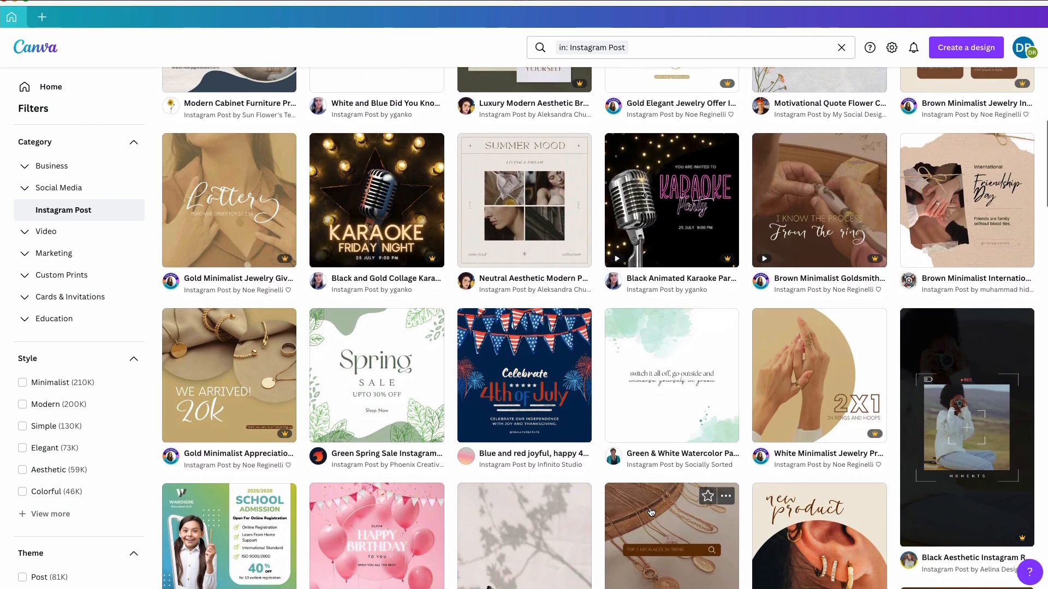
scroll(650, 511, down, 1)
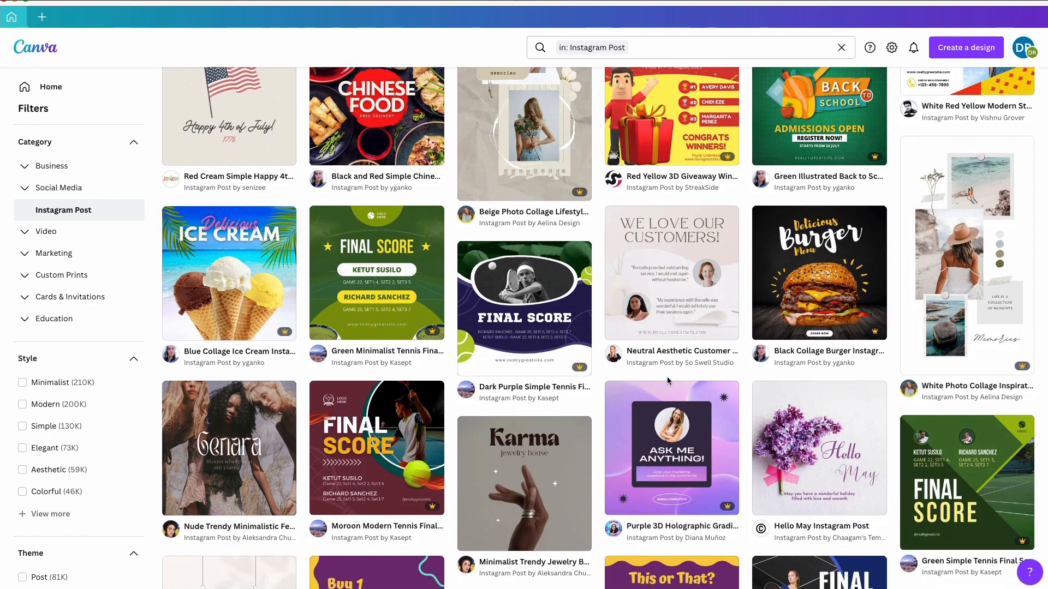
scroll(667, 380, down, 2)
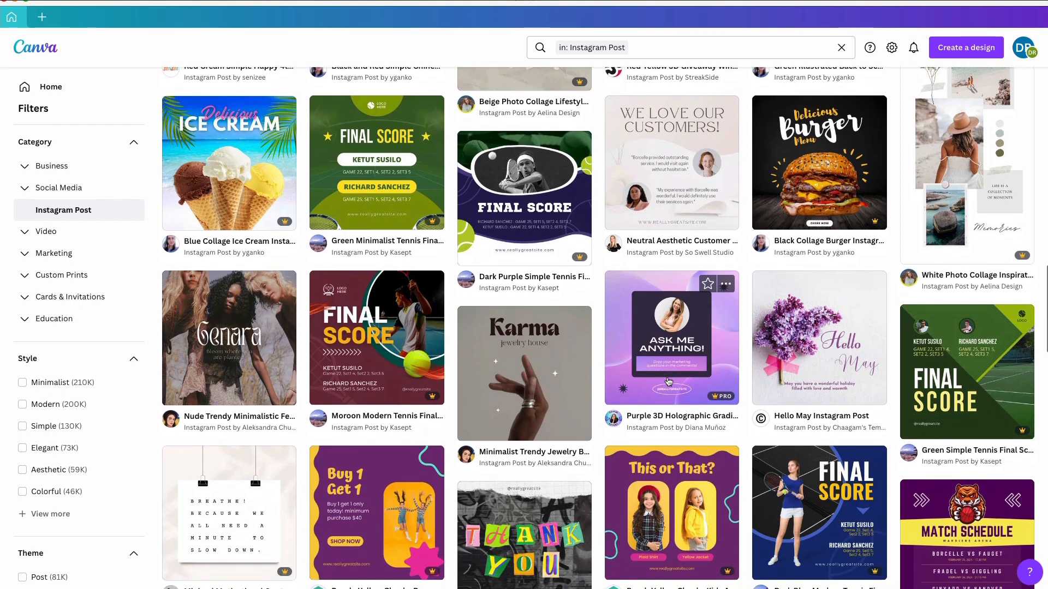
scroll(668, 381, down, 2)
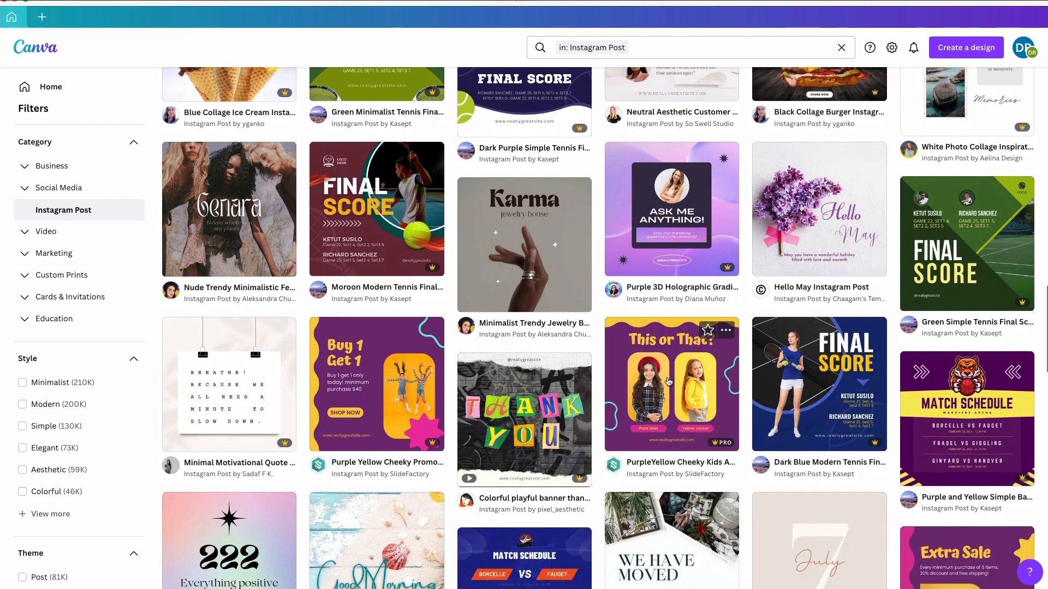
scroll(669, 381, down, 2)
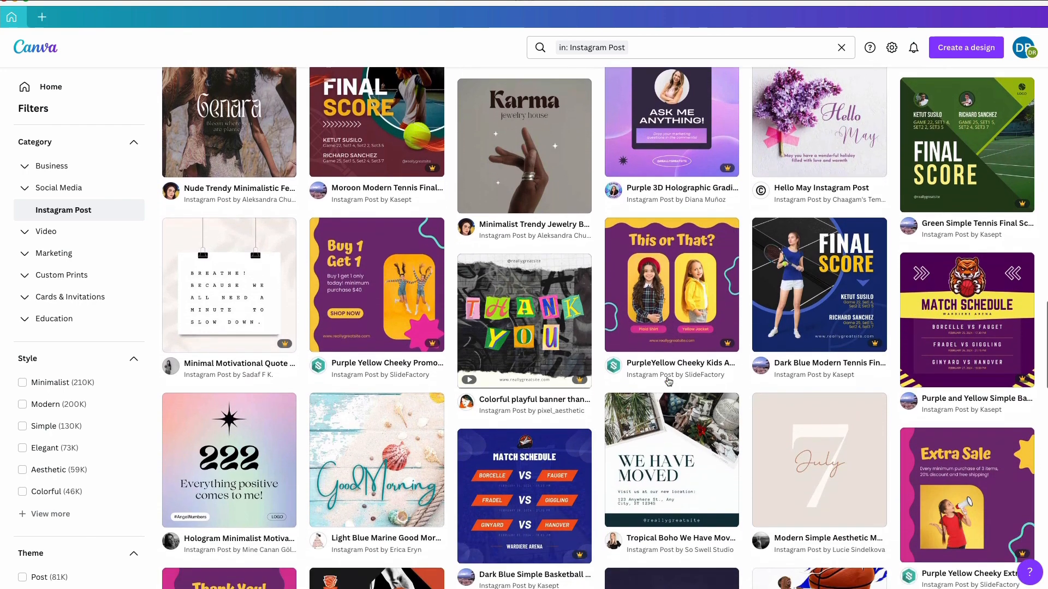
scroll(668, 381, down, 1)
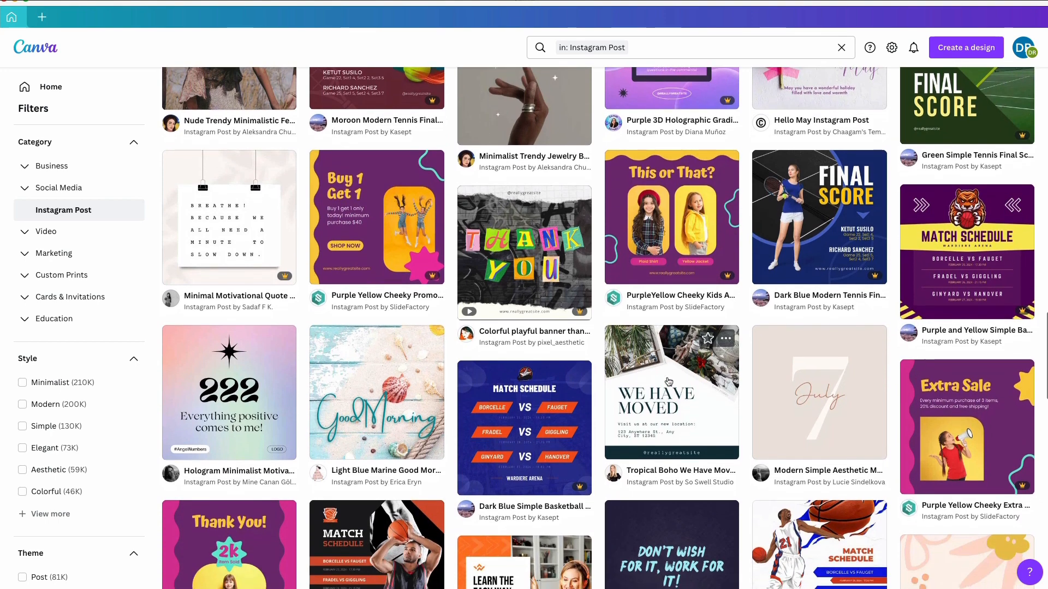
scroll(669, 381, down, 1)
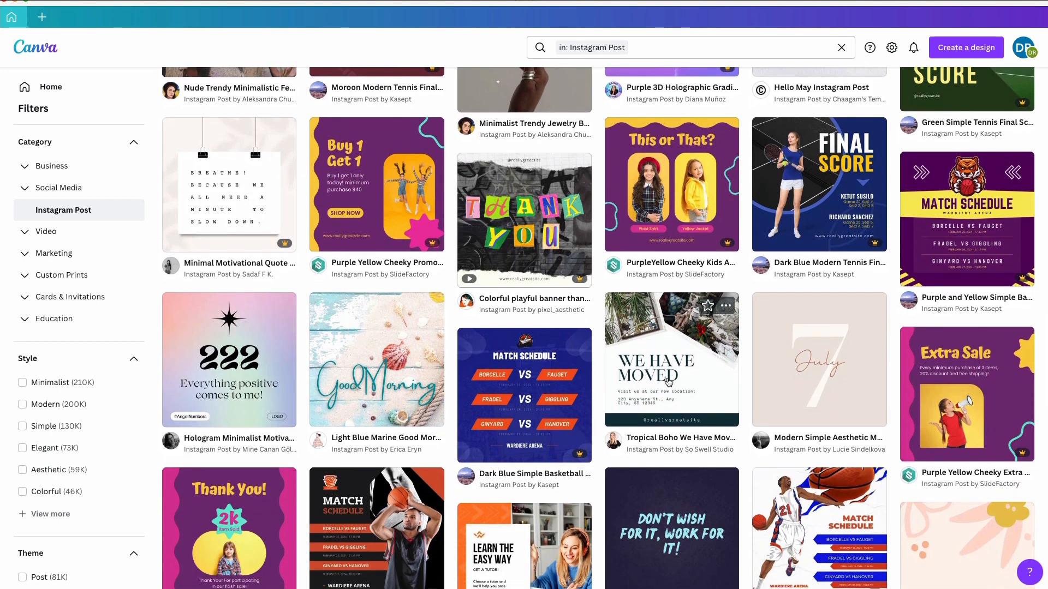
scroll(668, 381, down, 2)
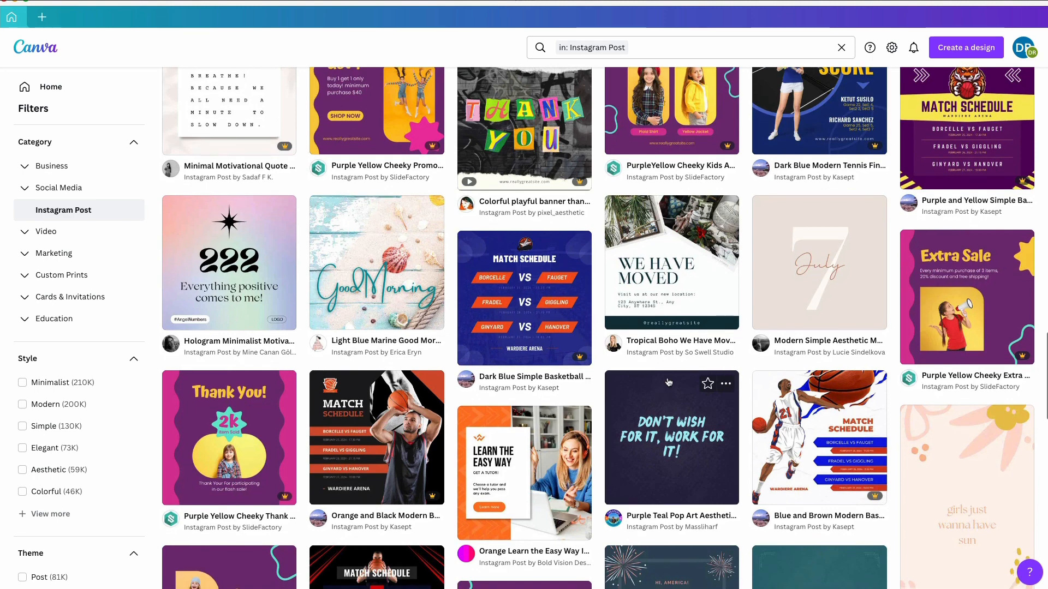
scroll(668, 381, down, 1)
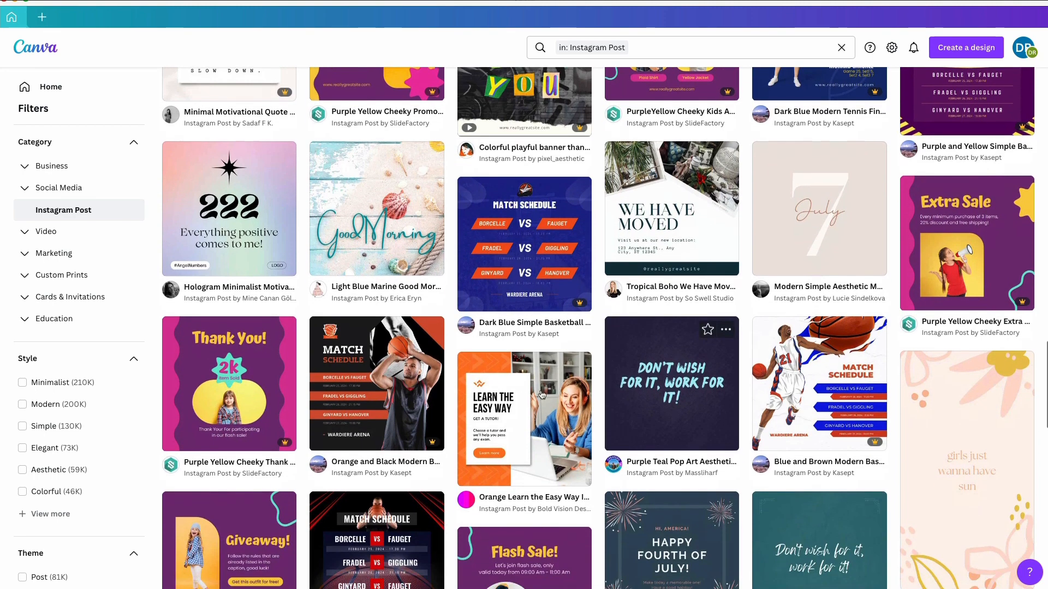
Open the Orange Learn the Easy Way Instagram Post template for customizing
click(521, 395)
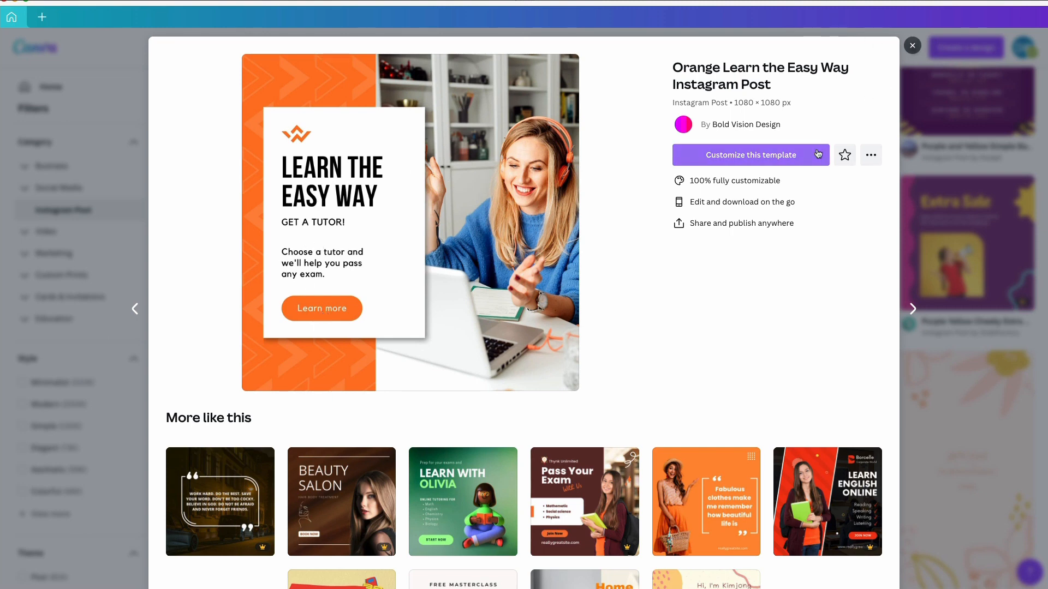
click(756, 155)
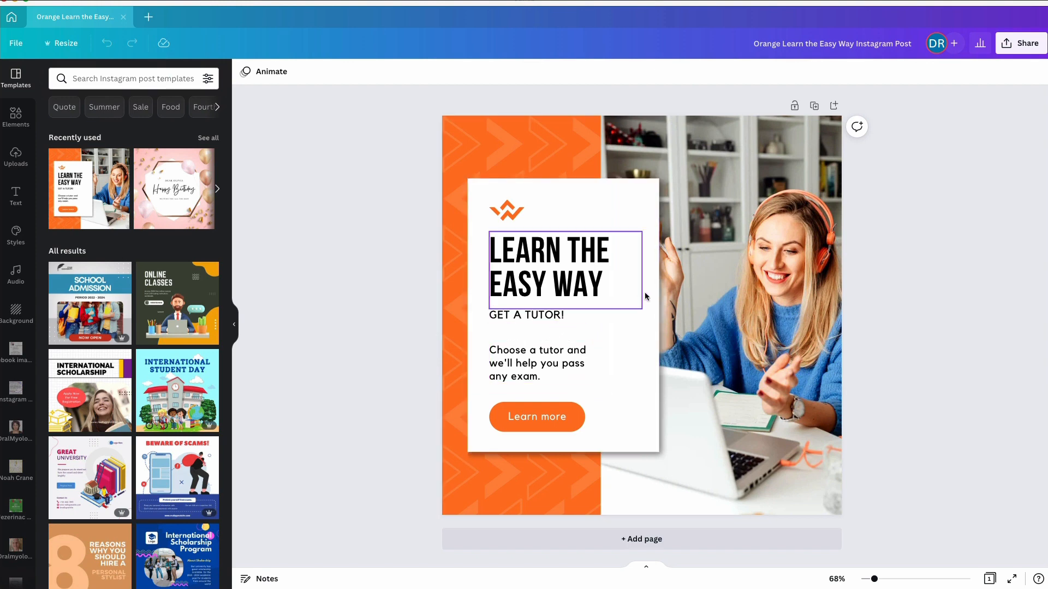
Replace the "LEARN THE EASY WAY" headline with "NEW ONLINE COURSE"
double_click(520, 260)
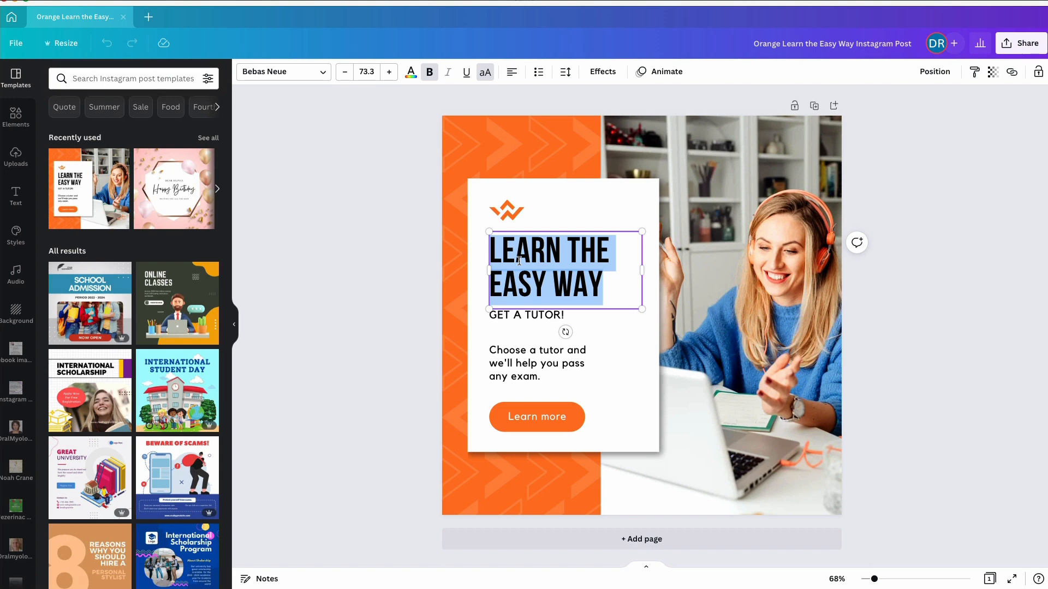
text(NEW)
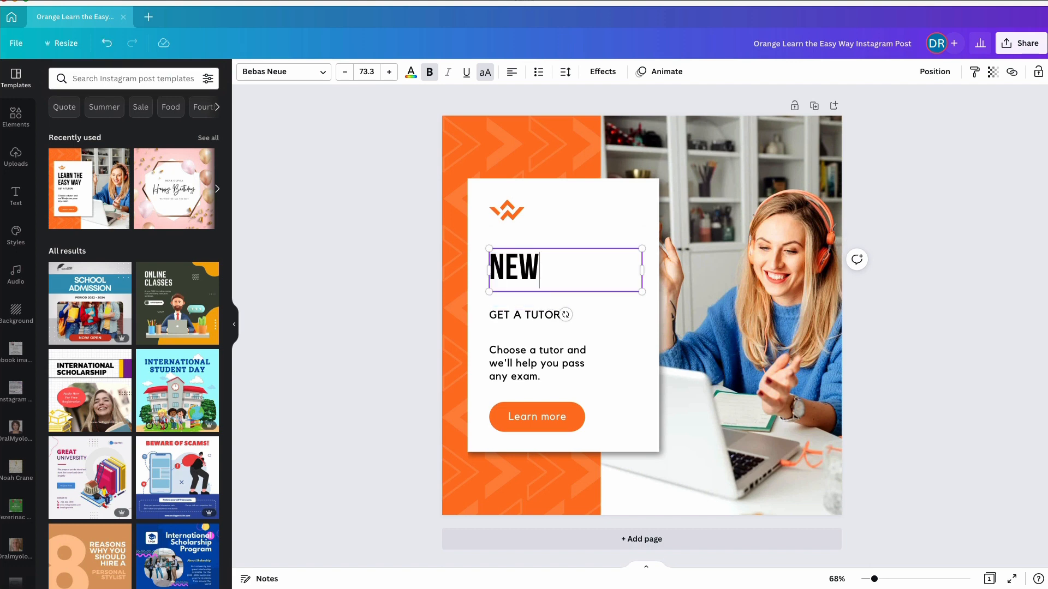
text( ONLINE COUR)
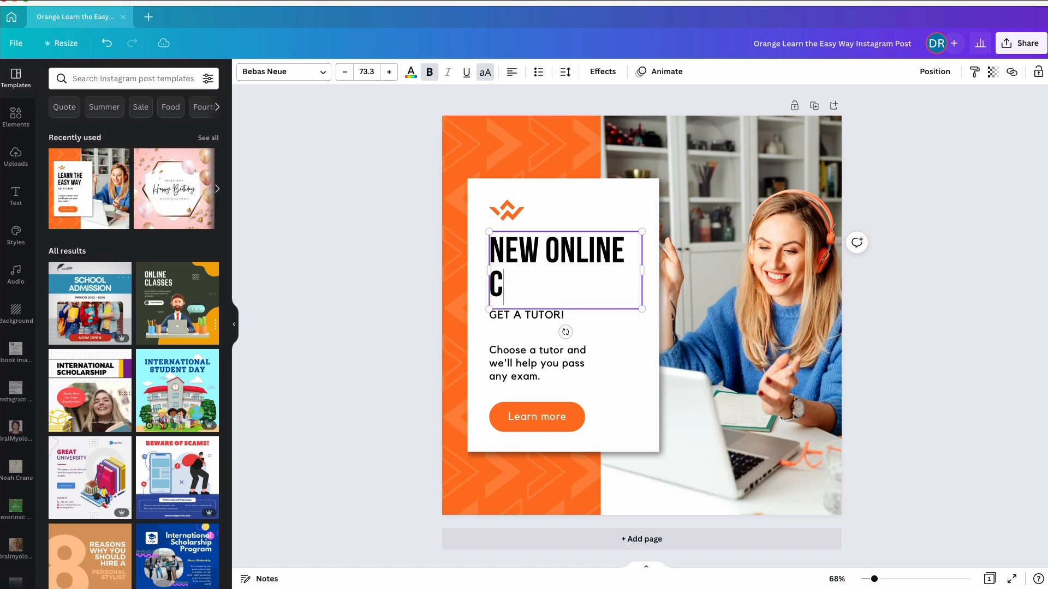
text(SE)
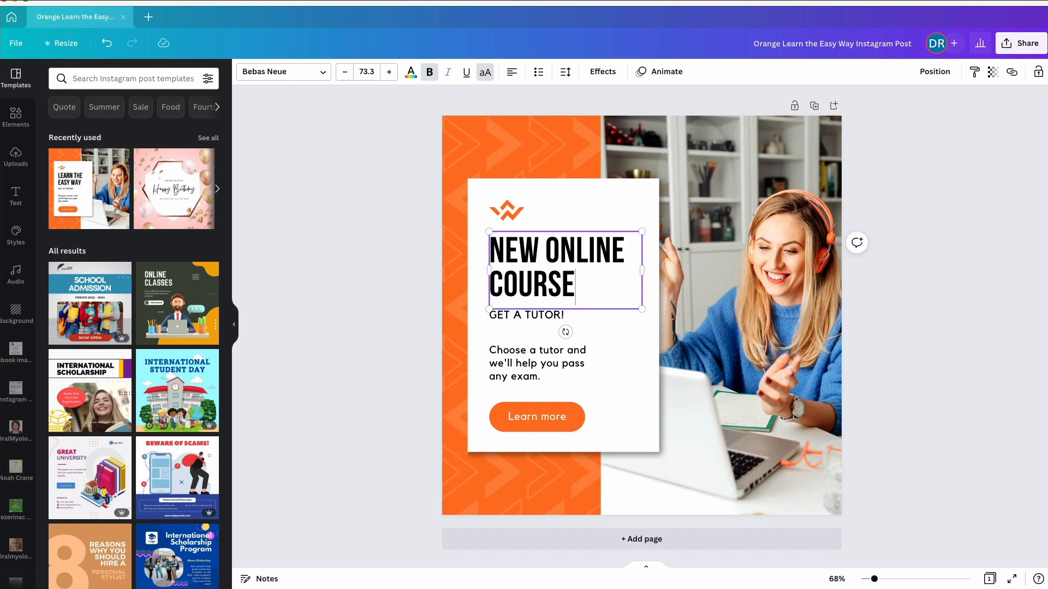
Replace the "GET A TUTOR!" subheading with "LEARN HOW TO DESIGN IN CANVA"
double_click(508, 316)
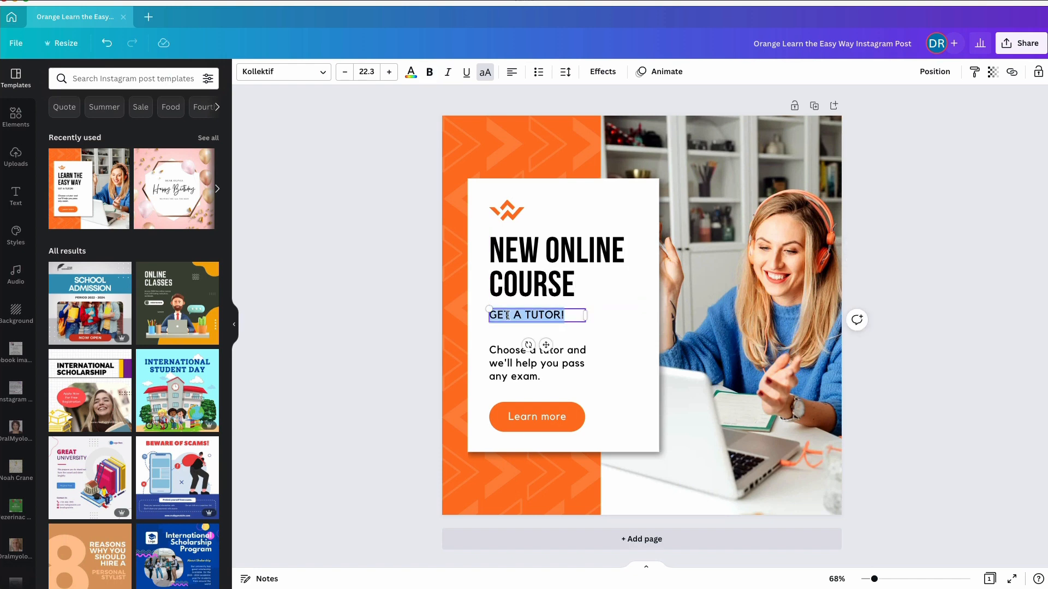
text(LEARN)
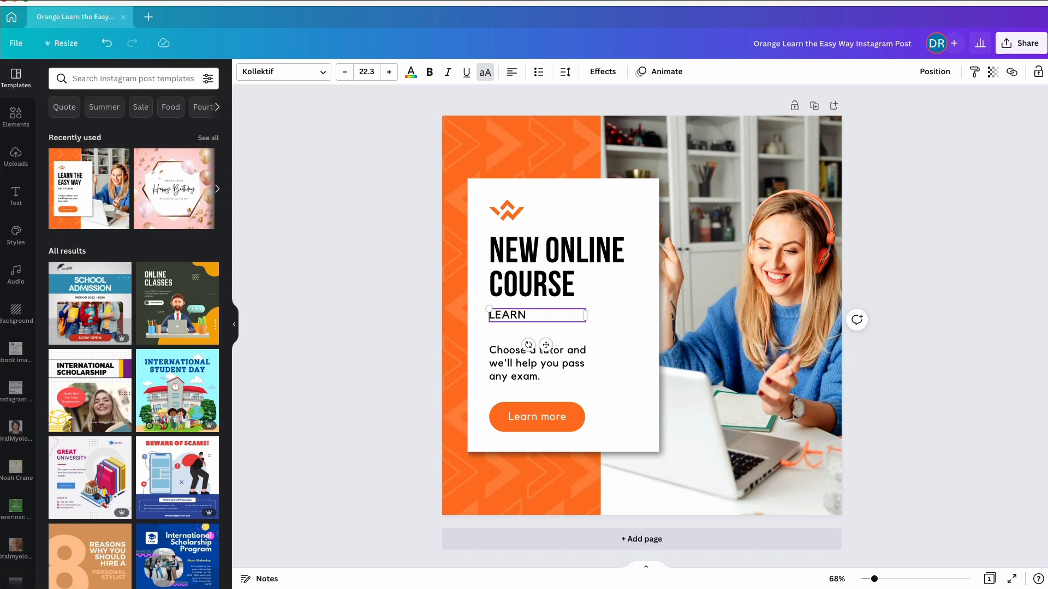
text( HOW TO DE)
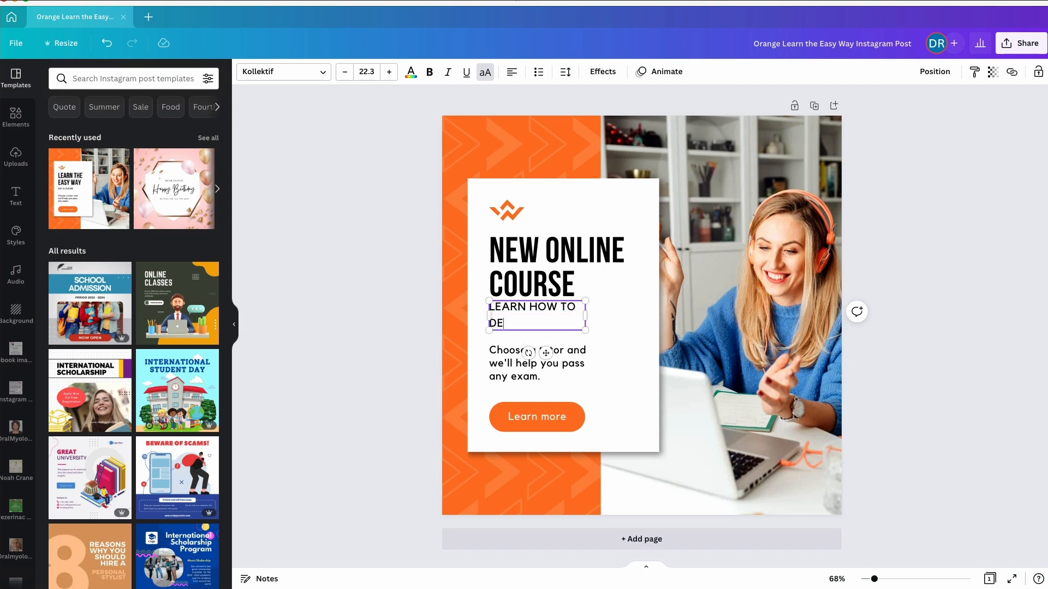
text(SIGN IN CANVA)
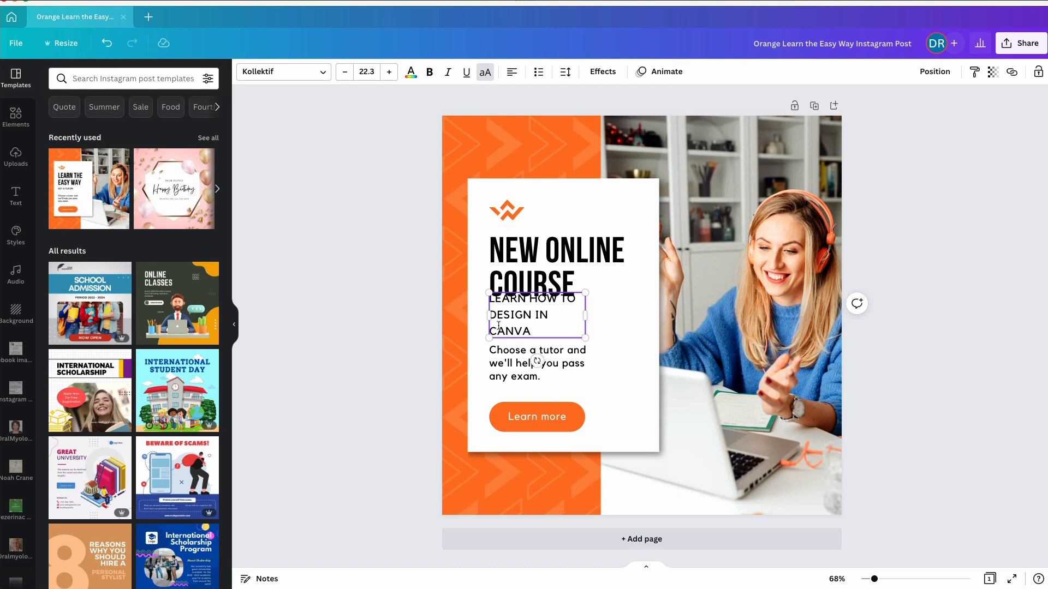
Replace the body text above the Learn more button with "We'll show you quick and easy steps to create your posts."
click(514, 362)
click(508, 366)
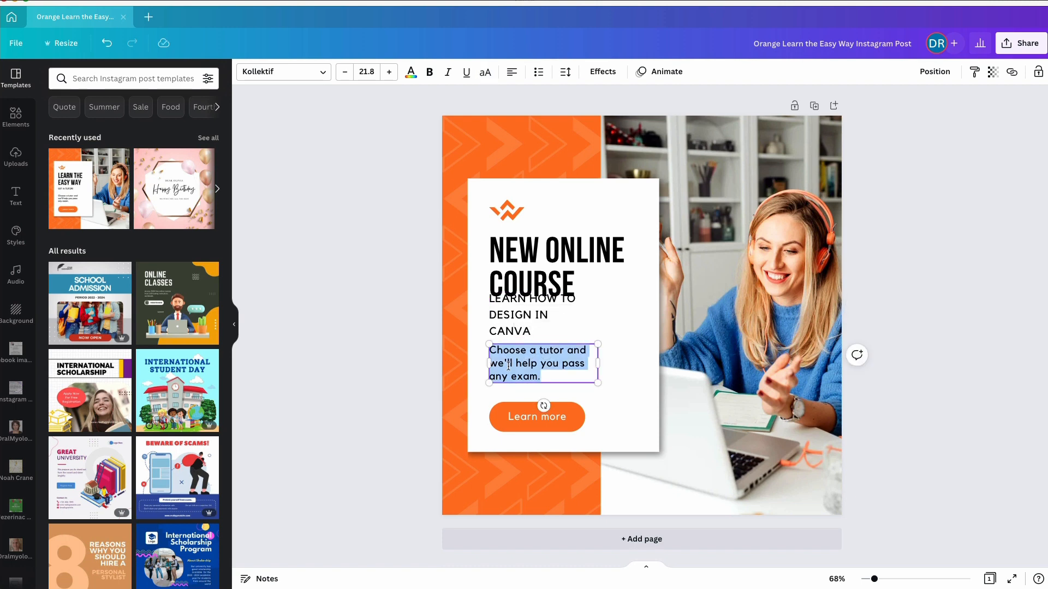
text(We'll sho)
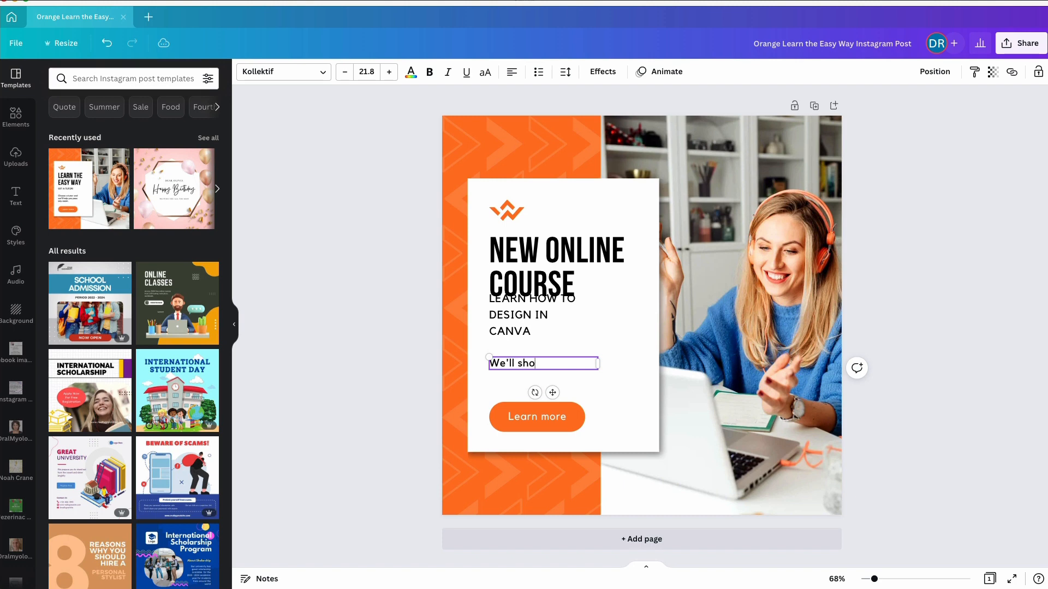
text(w you quick and)
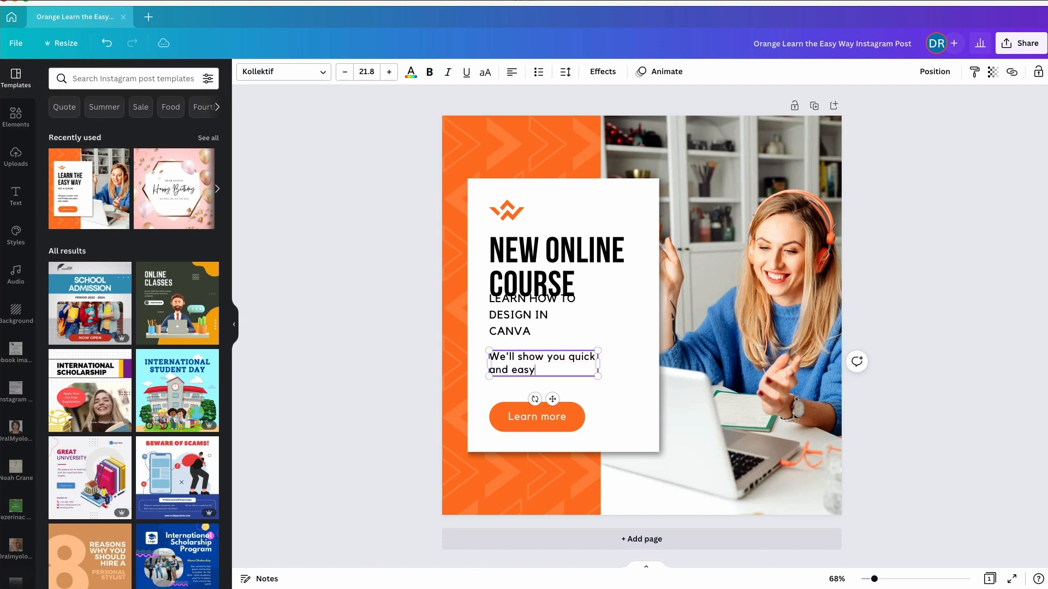
text( easy steps to create your posts.)
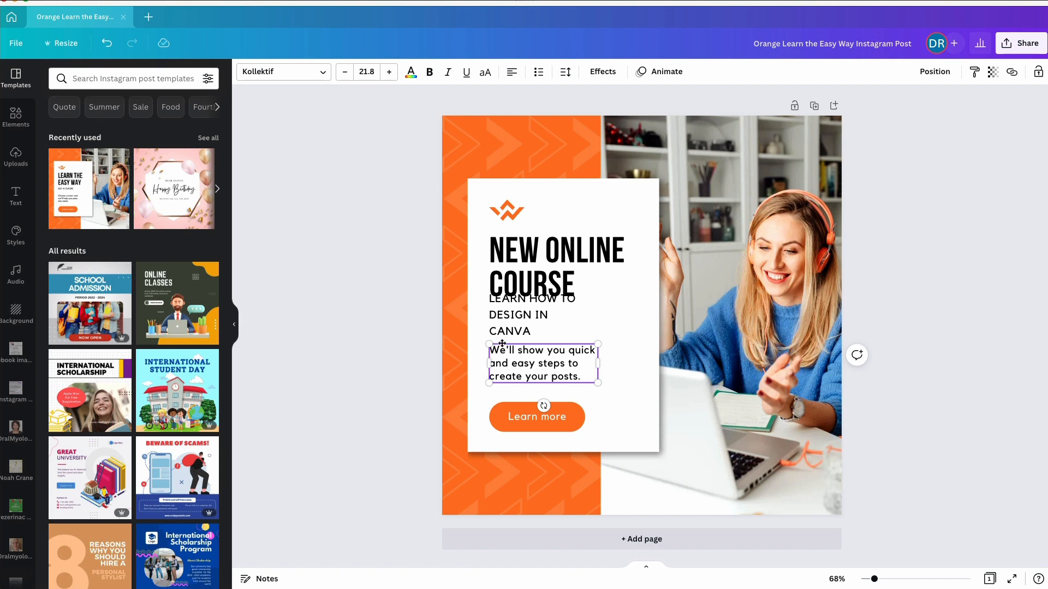
Delete the orange logo and move the headline up into its place, clear of the subheading
click(525, 266)
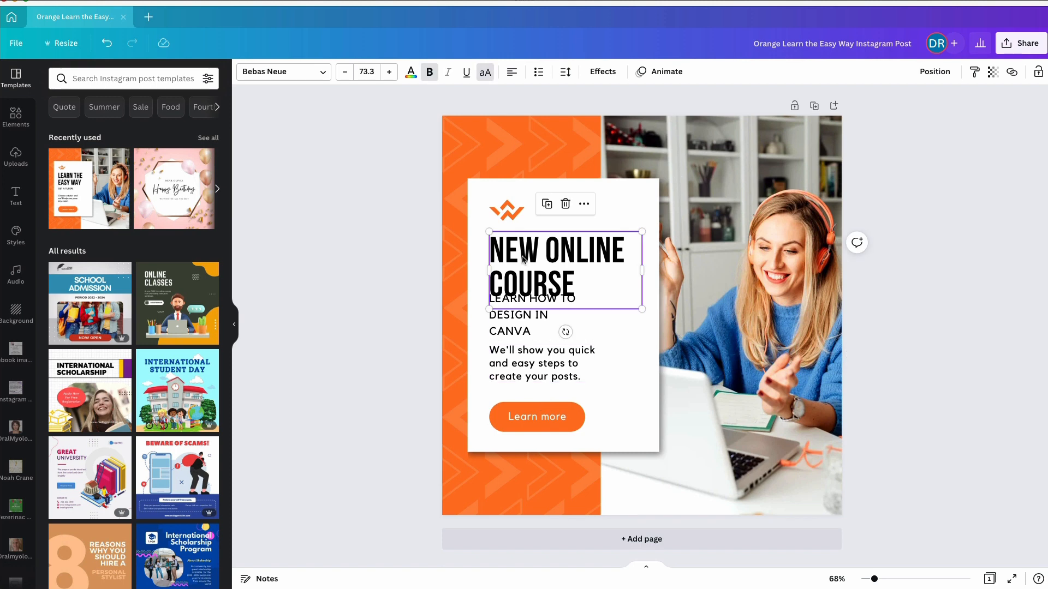
click(512, 215)
key(Delete)
drag(514, 238, 513, 215)
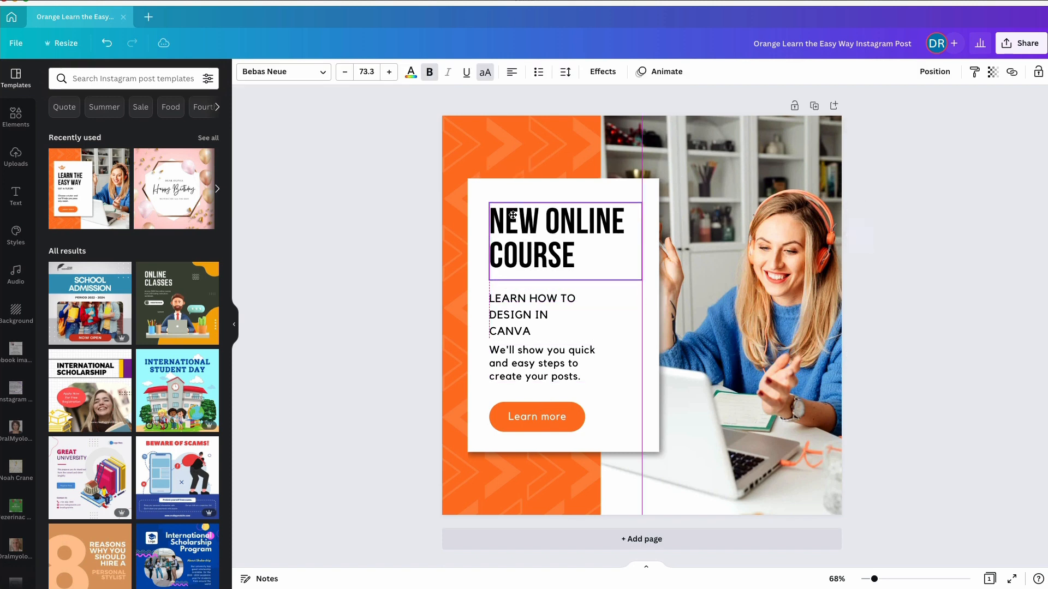
Change the font of the "NEW ONLINE COURSE" headline to Agrandir Narrow Black
click(302, 72)
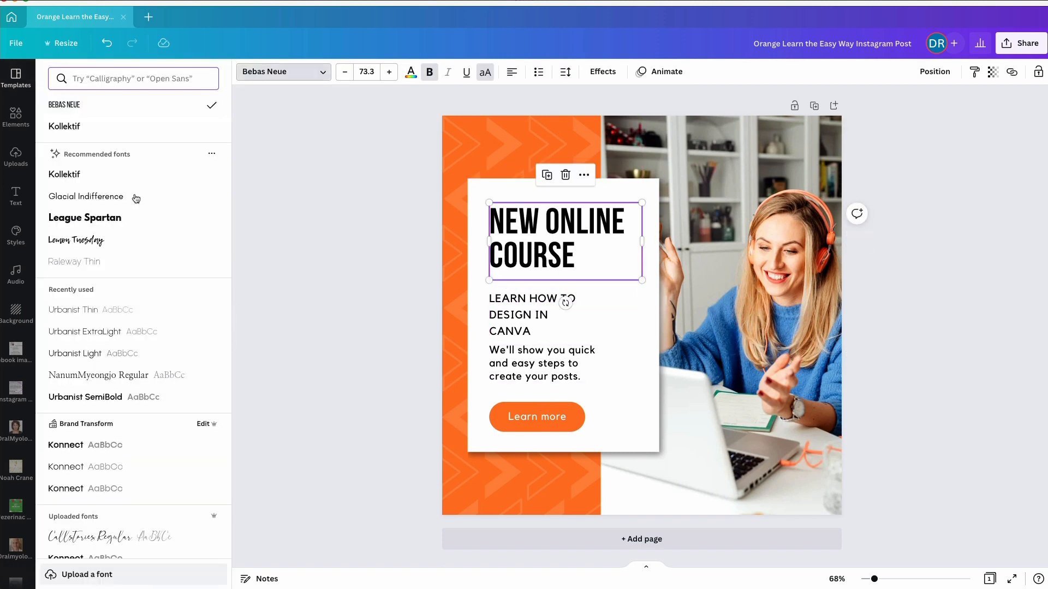
scroll(76, 448, down, 3)
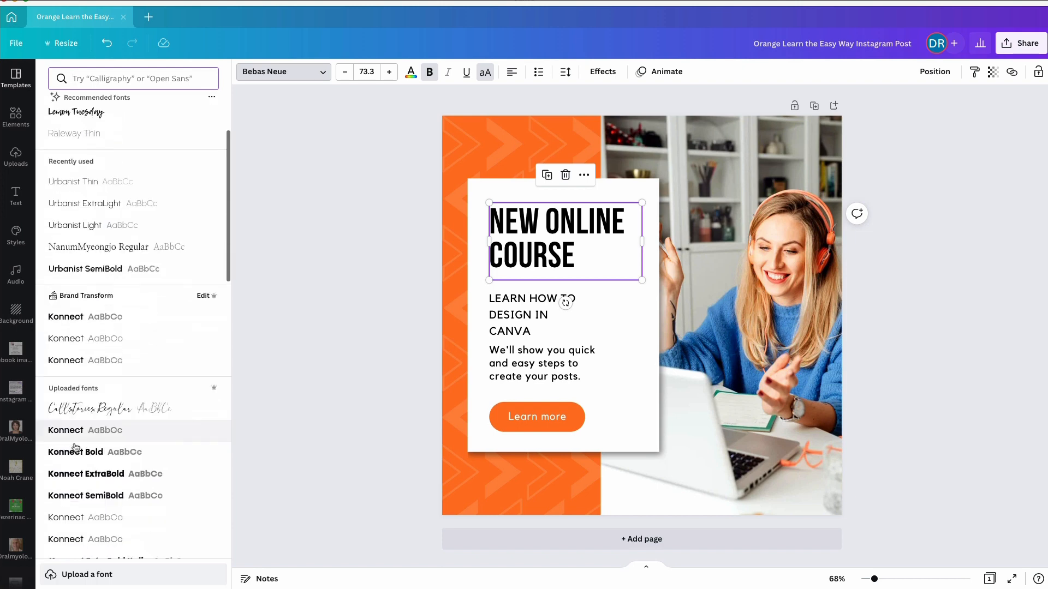
scroll(76, 448, down, 15)
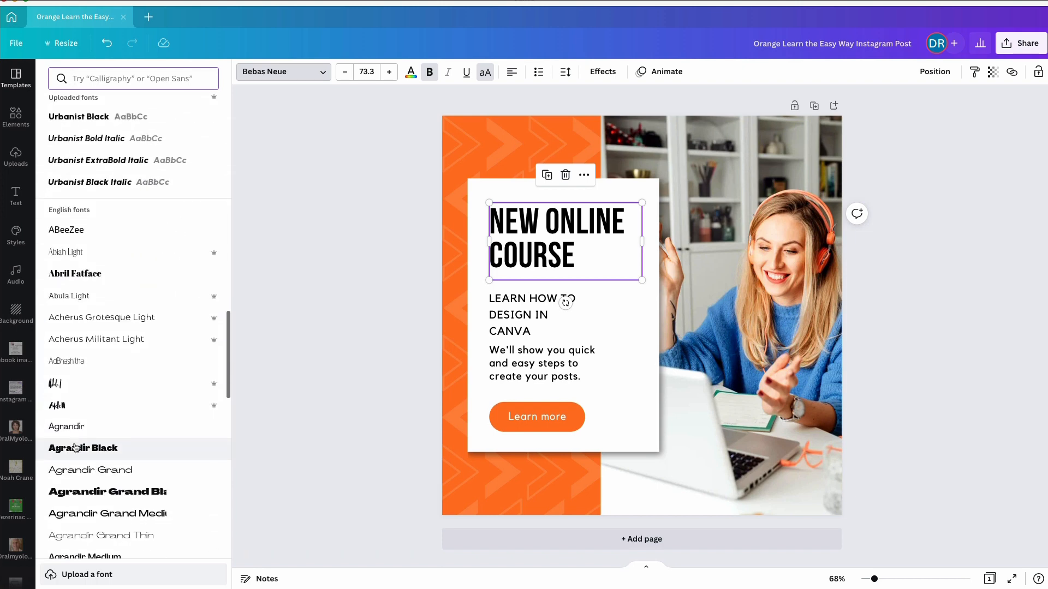
scroll(76, 447, down, 5)
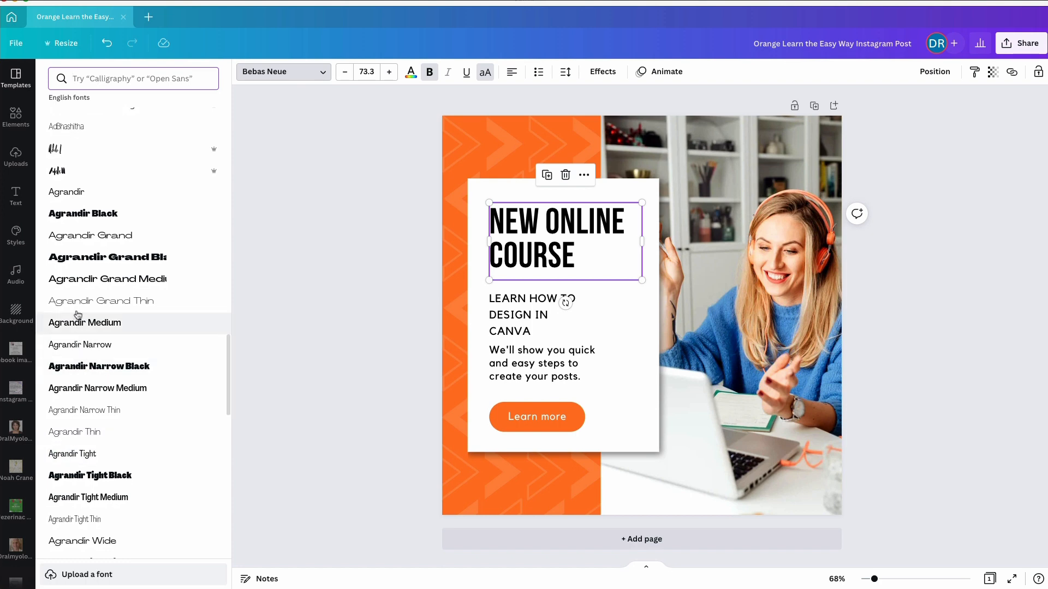
click(79, 302)
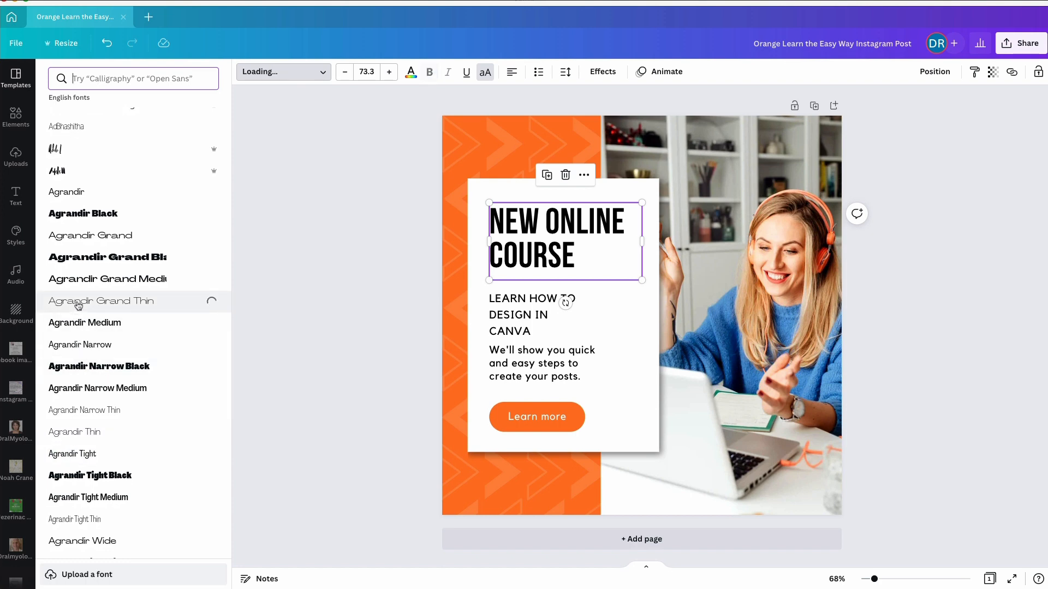
click(78, 369)
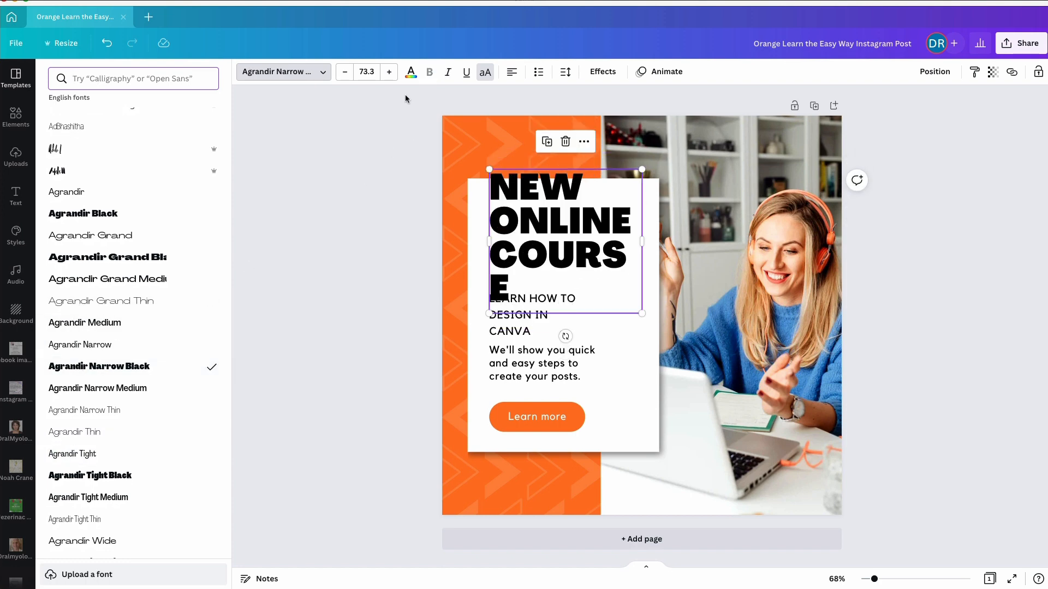
Reduce the headline's font size to 69.3 and recolour it in the teal brand colour
click(345, 72)
click(345, 72)
click(345, 72)
click(345, 76)
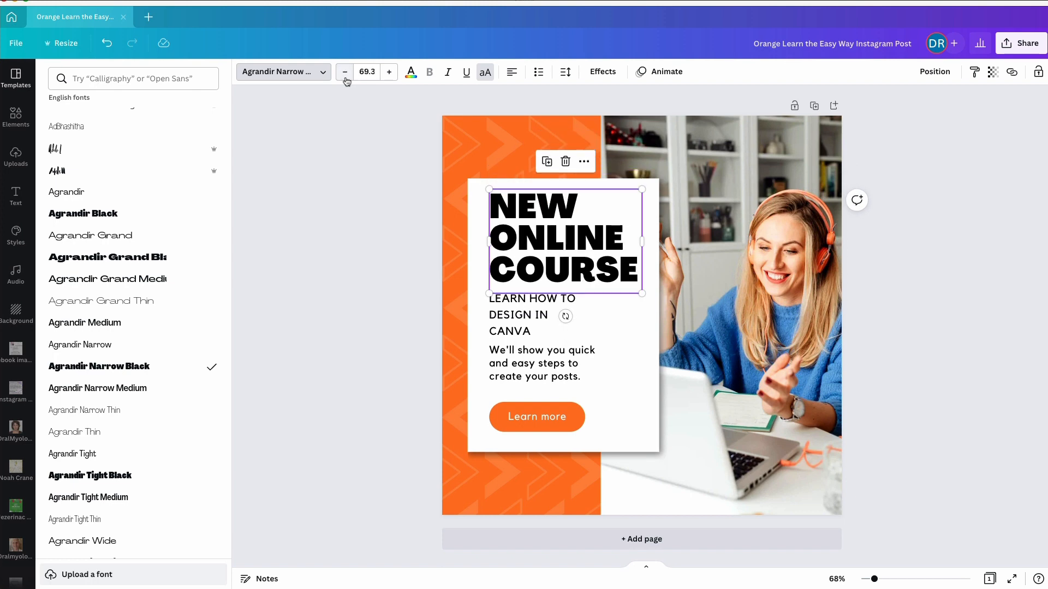
click(410, 74)
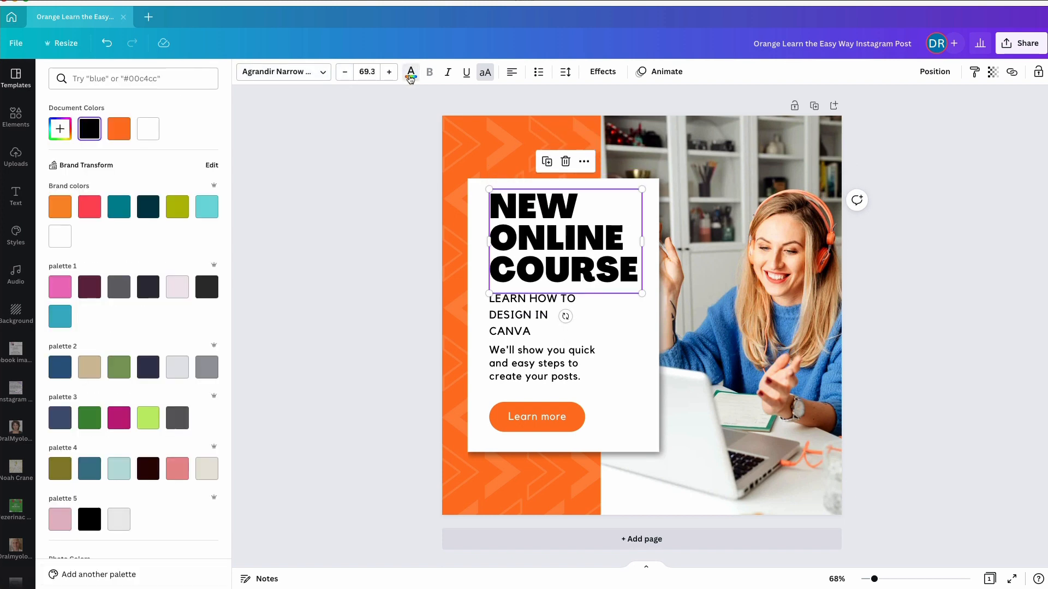
click(206, 206)
click(130, 213)
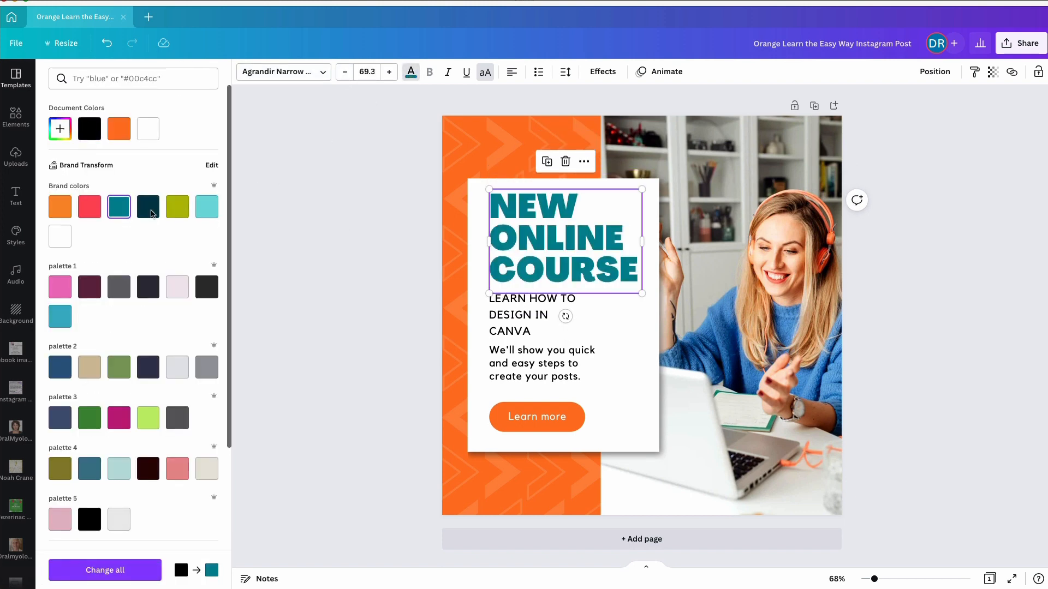
key(Escape)
Delete both arrow pattern graphics that overlay the orange background behind the text card
click(468, 179)
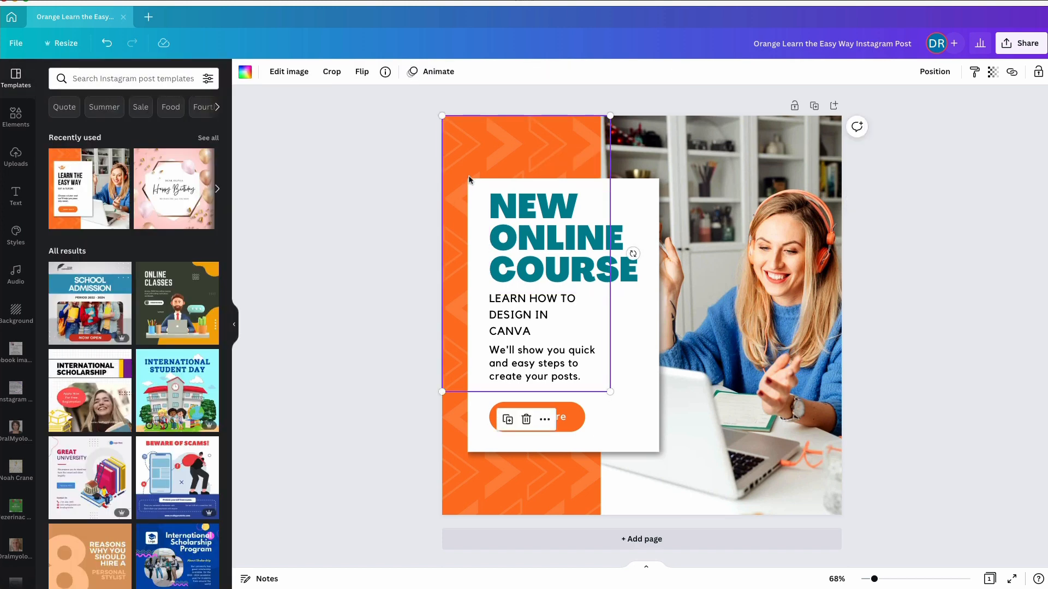
key(Delete)
click(465, 500)
key(Delete)
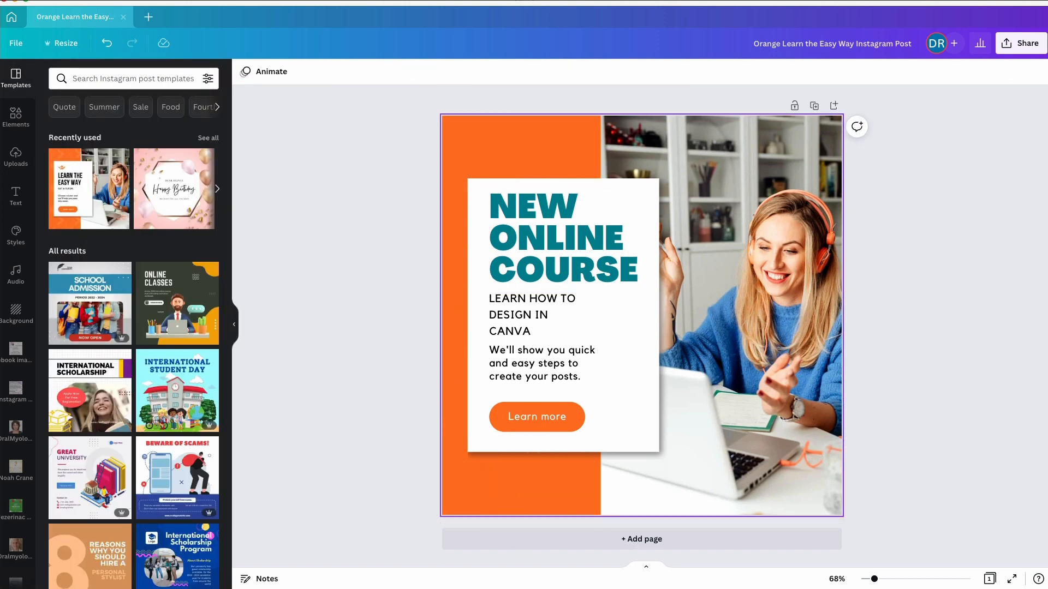
Recolour the Learn more button's shape in the magenta from palette 3
click(517, 404)
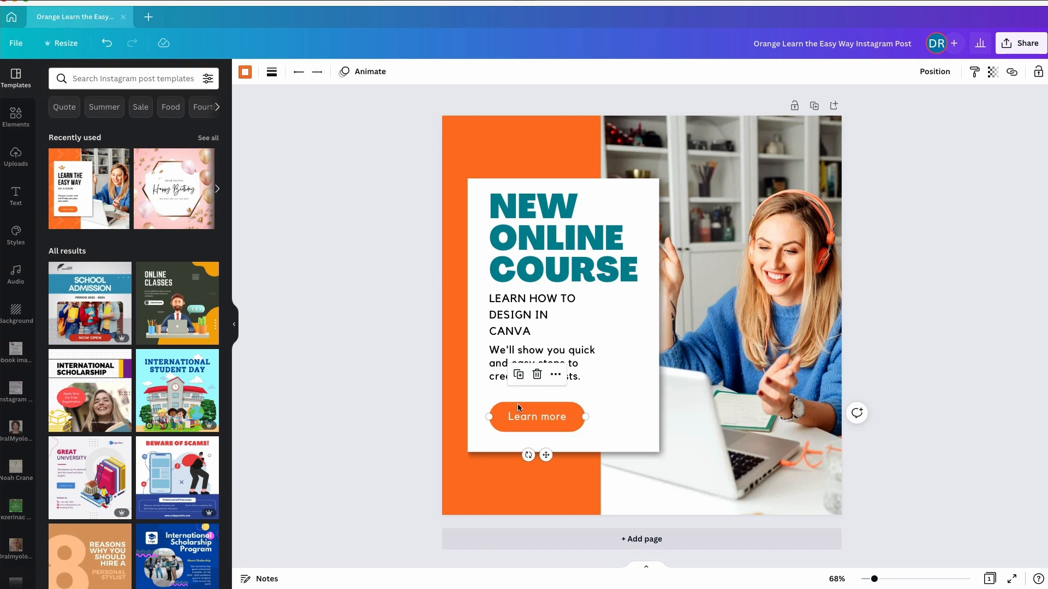
click(245, 73)
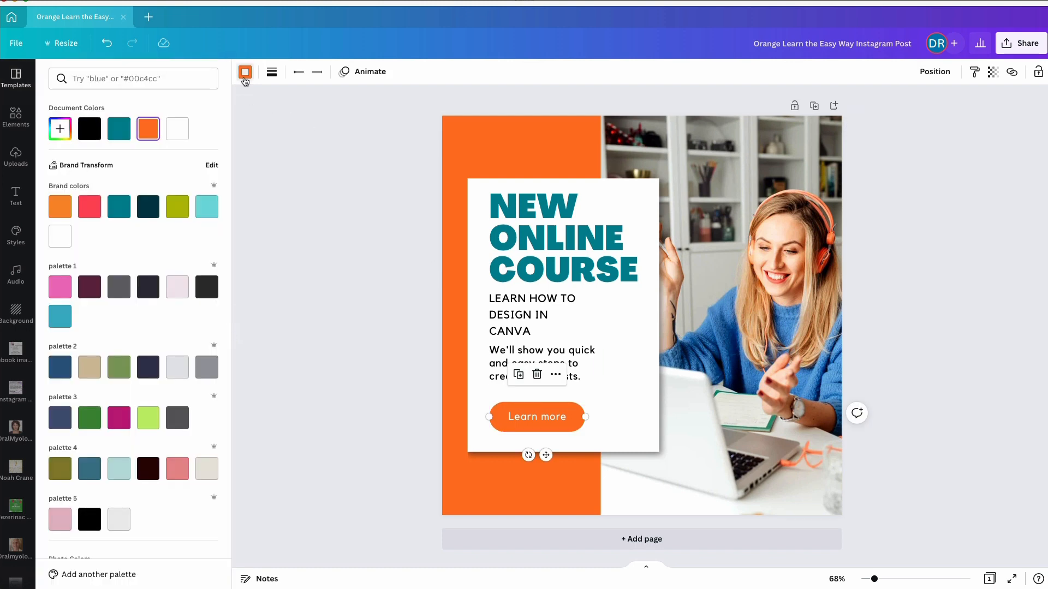
click(119, 418)
Recolour the orange page background in the magenta from palette 3
click(451, 322)
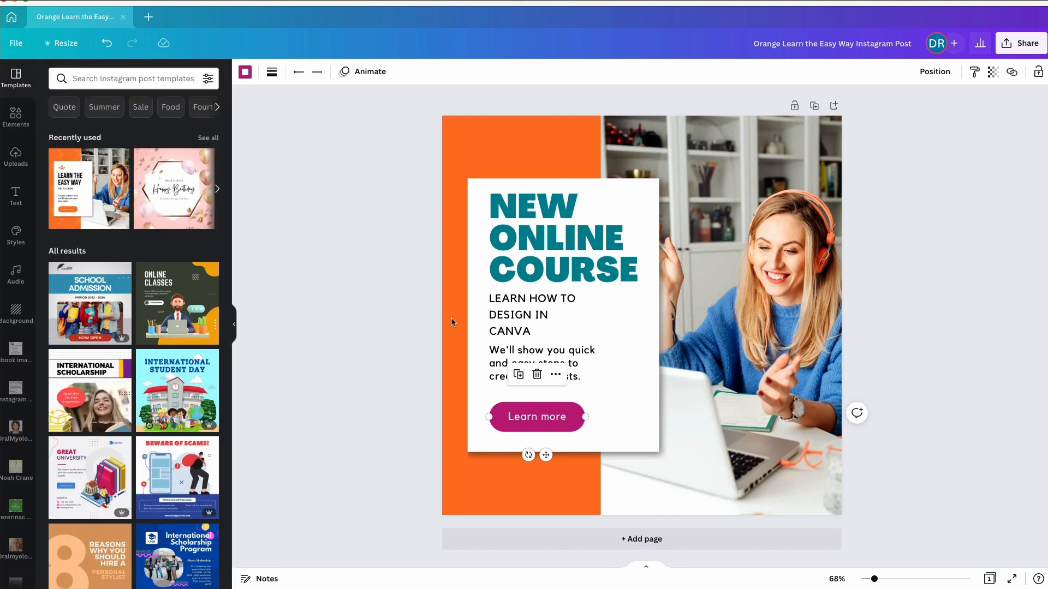
click(245, 72)
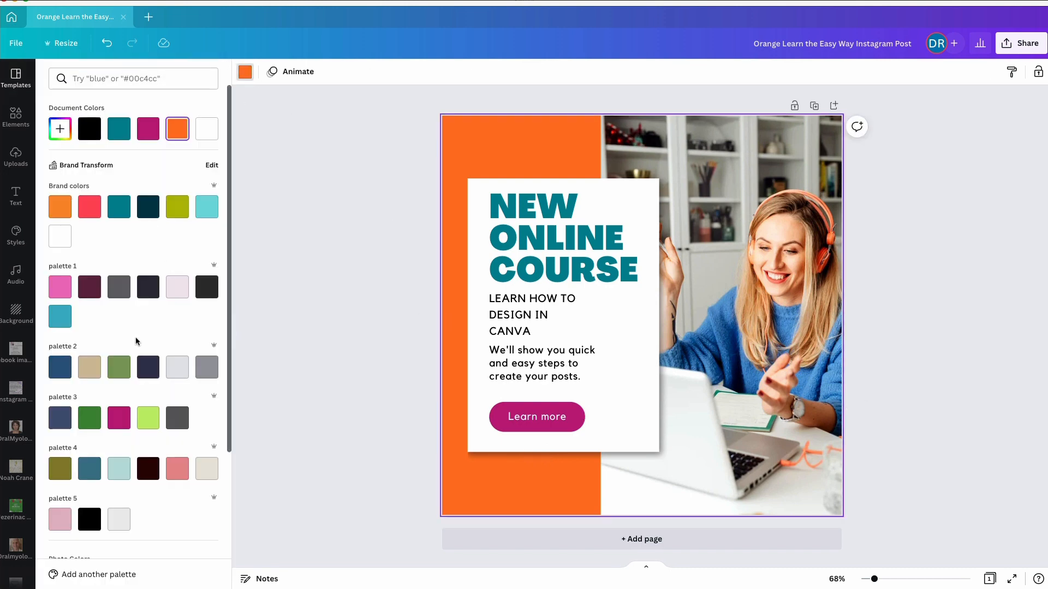
click(119, 418)
click(302, 339)
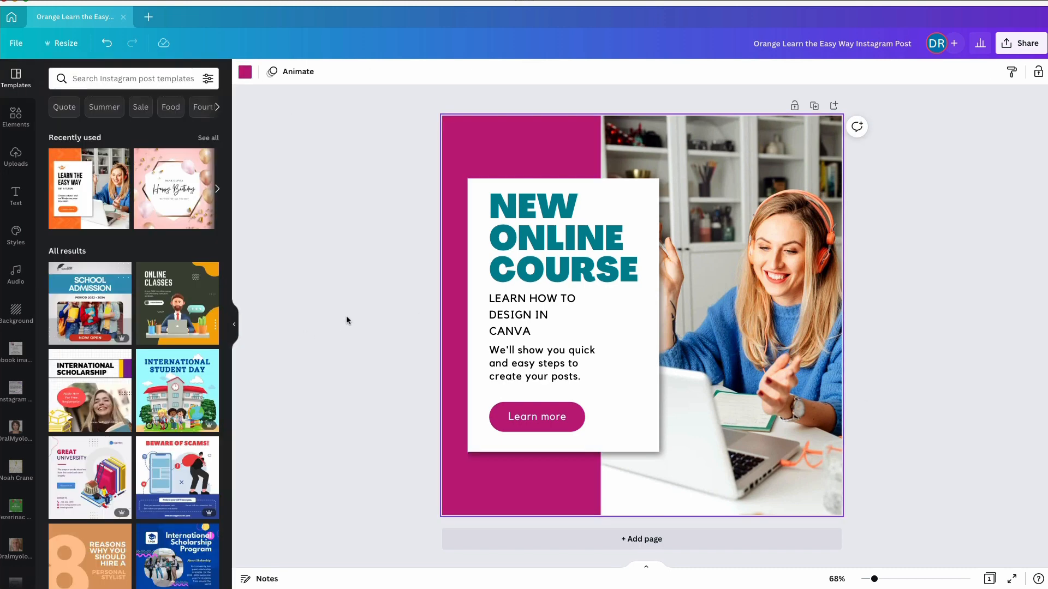
Search the elements for "online learning" and limit the results to photos
click(704, 220)
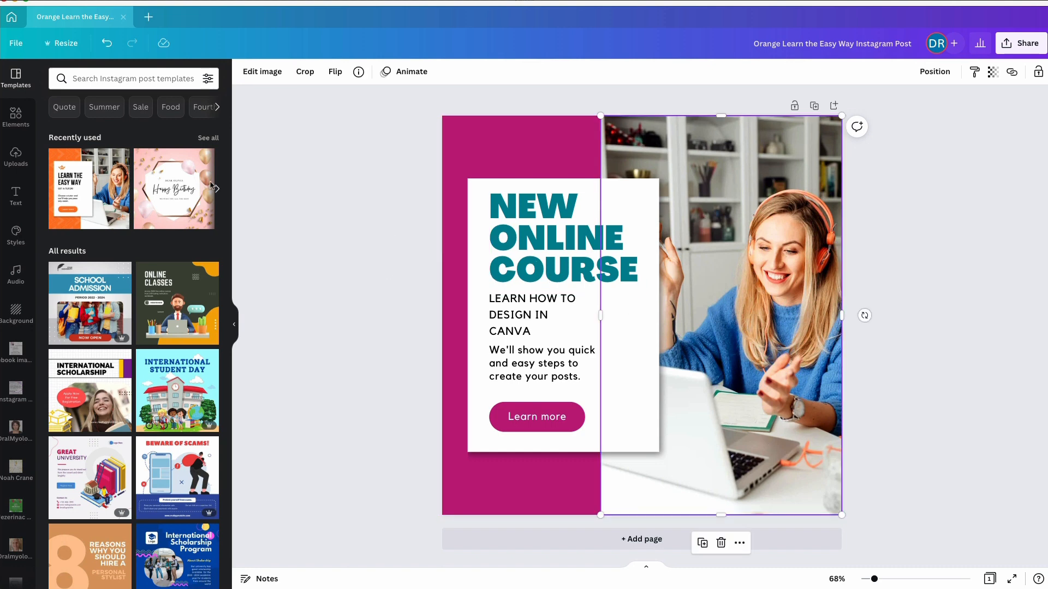
click(17, 118)
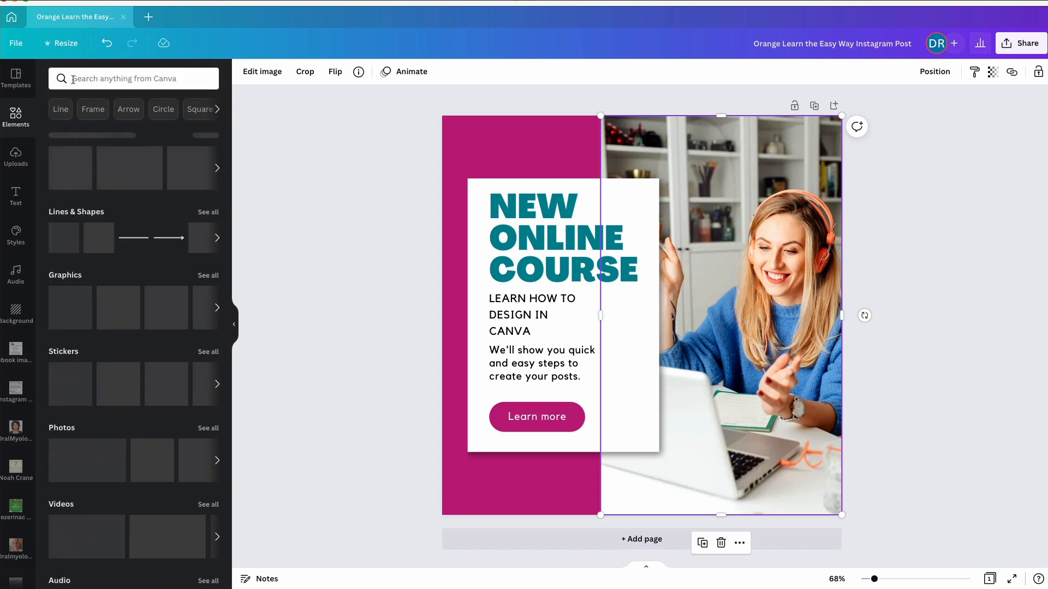
click(73, 80)
text(on)
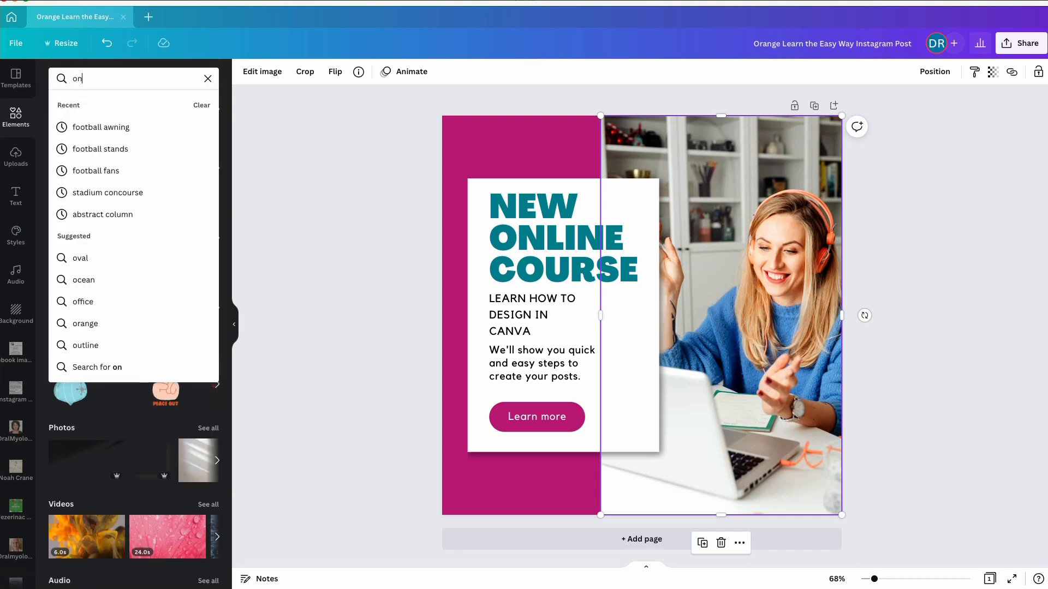
text(line learning)
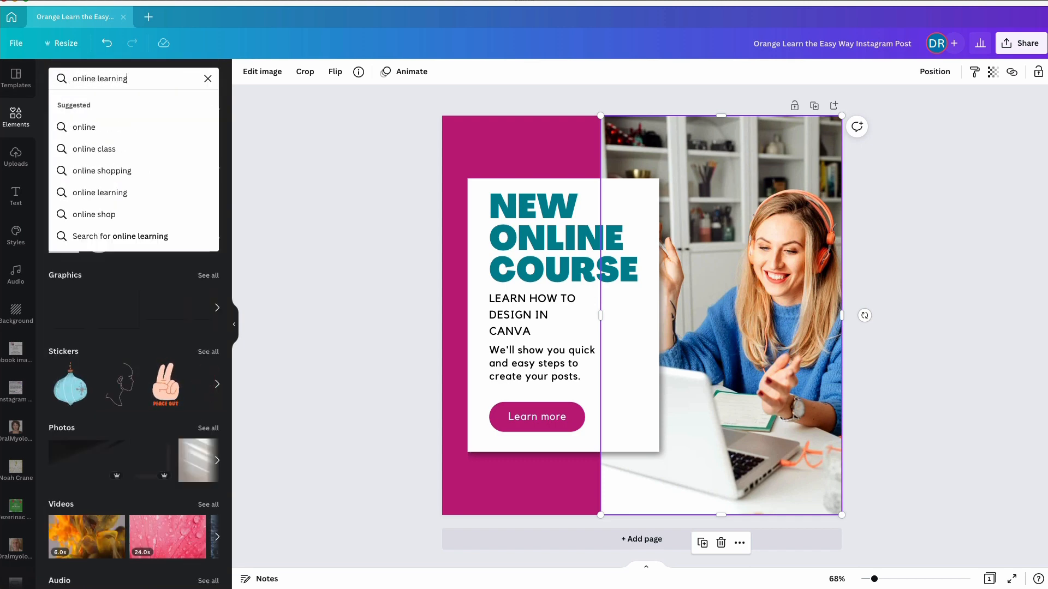
key(Return)
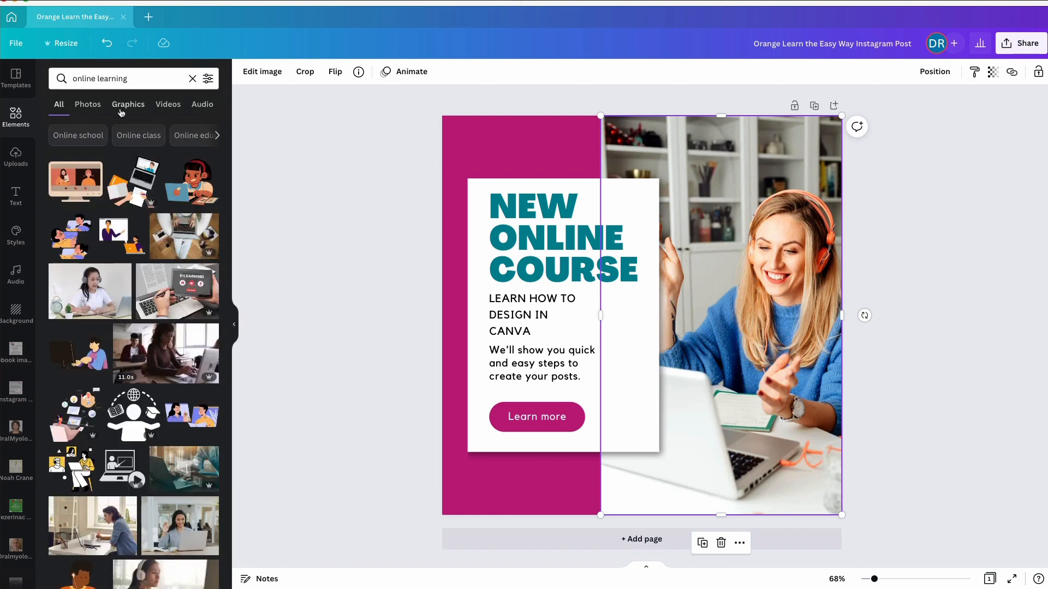
click(88, 106)
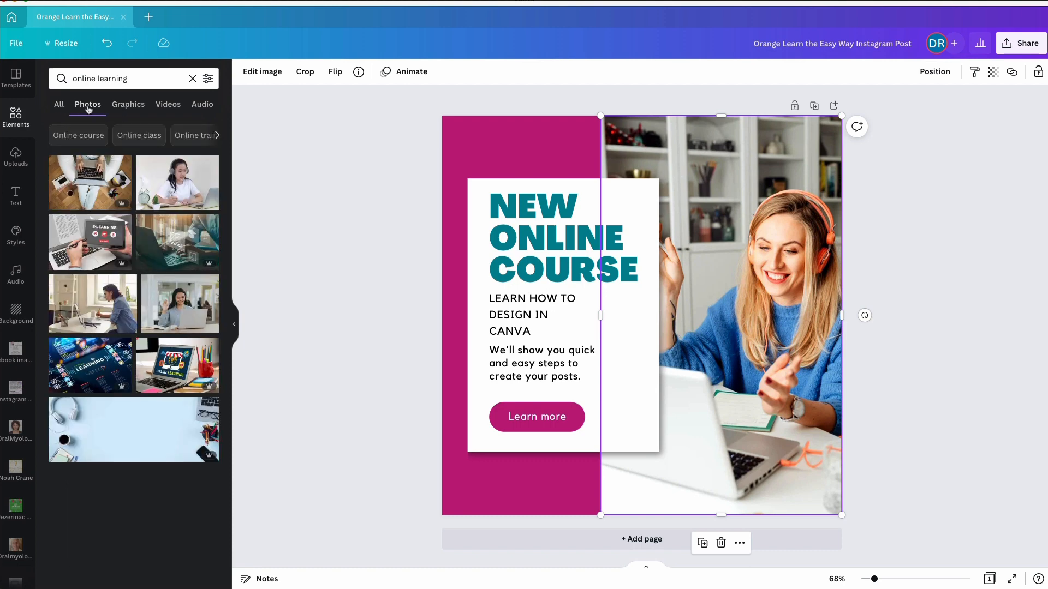
Replace the post's photo with the one of the girl in headphones writing in a book
scroll(115, 270, down, 1)
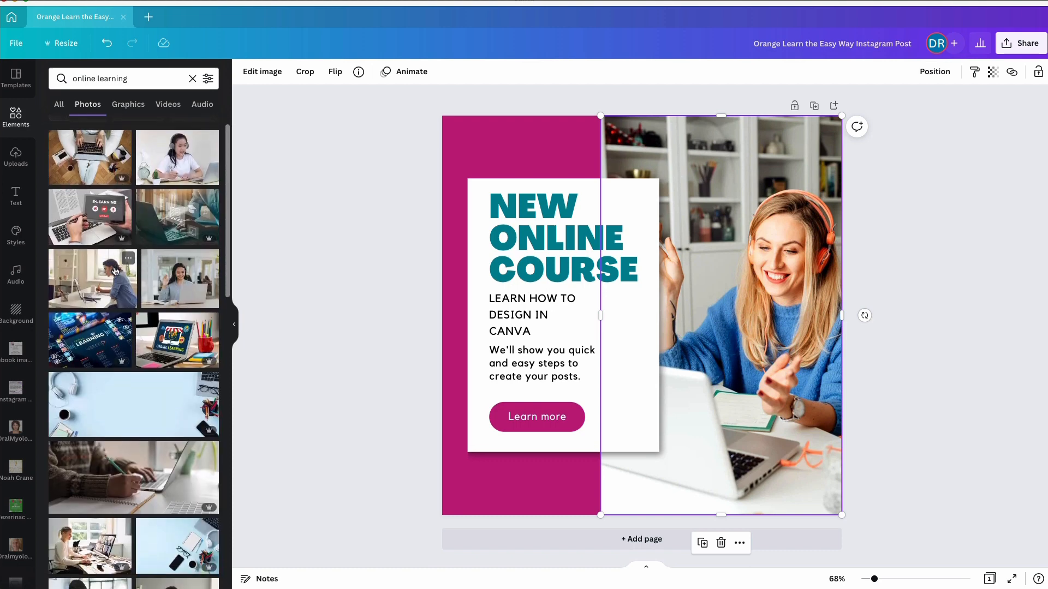
drag(181, 159, 687, 192)
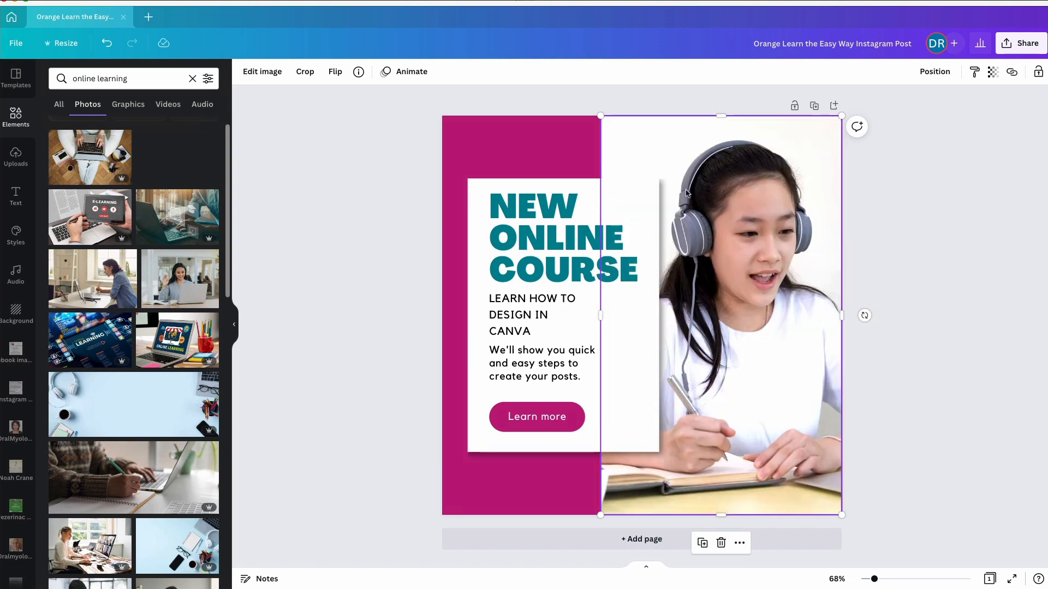
Replace the post's photo with the one of the smiling woman in headphones raising her fists at a desk
scroll(162, 343, down, 2)
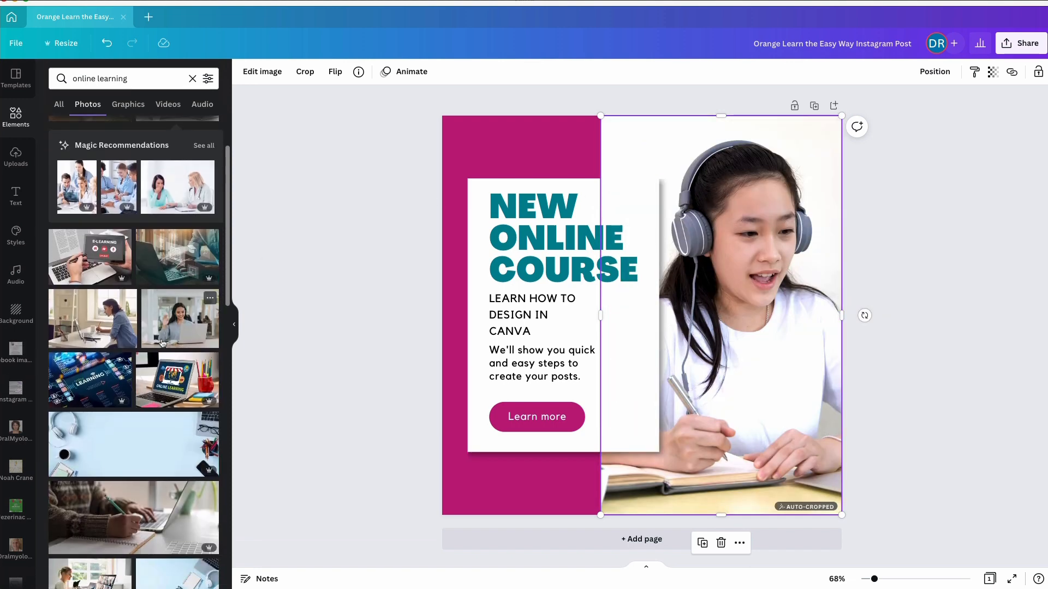
scroll(169, 327, down, 10)
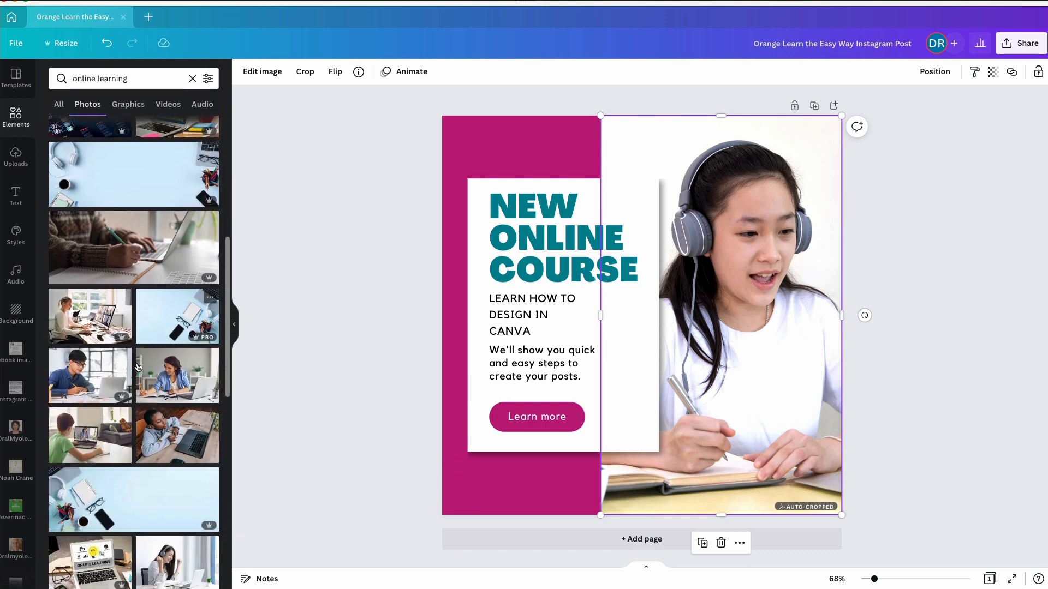
scroll(138, 368, down, 1)
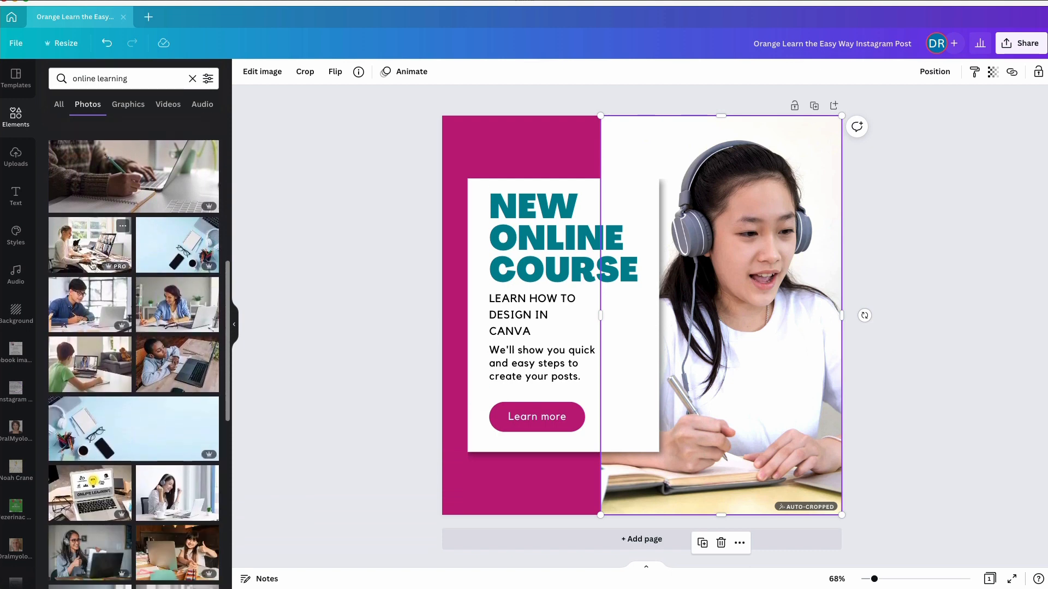
scroll(90, 260, down, 1)
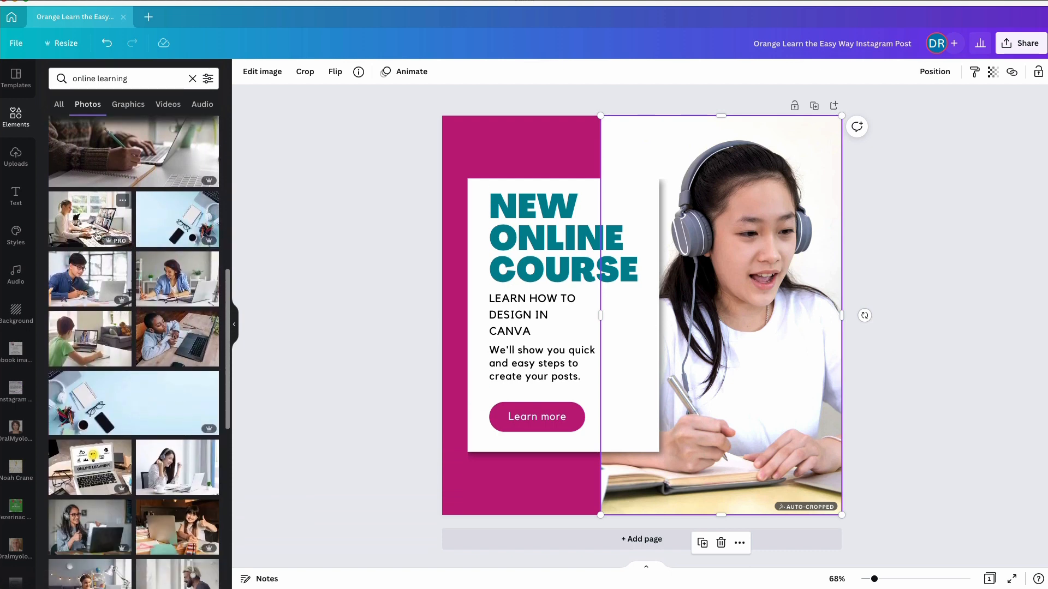
scroll(99, 239, down, 4)
drag(177, 355, 650, 323)
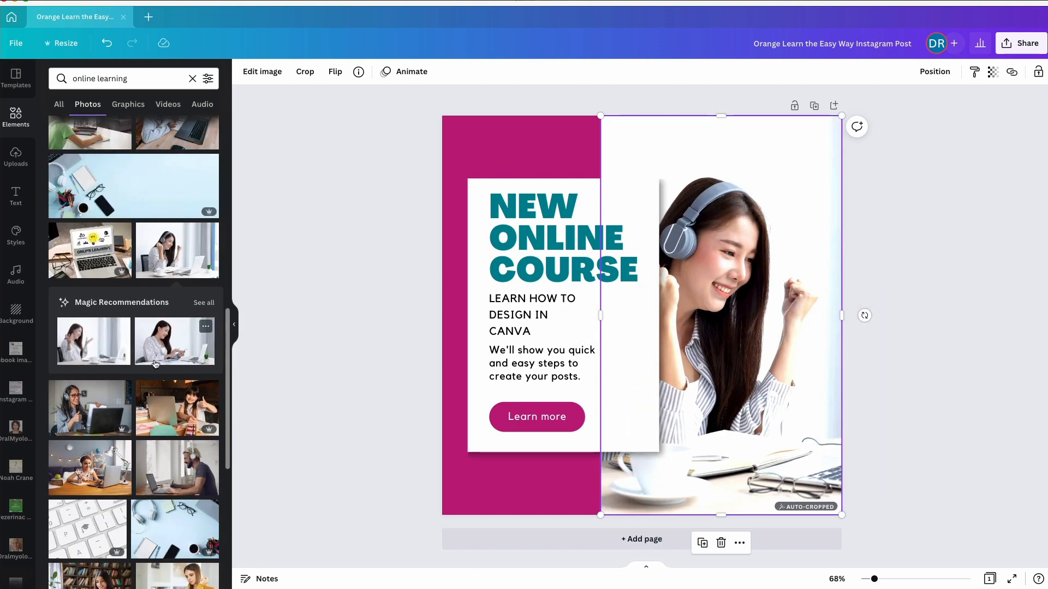
Browse further through the online learning photos for an alternative picture
scroll(125, 387, down, 14)
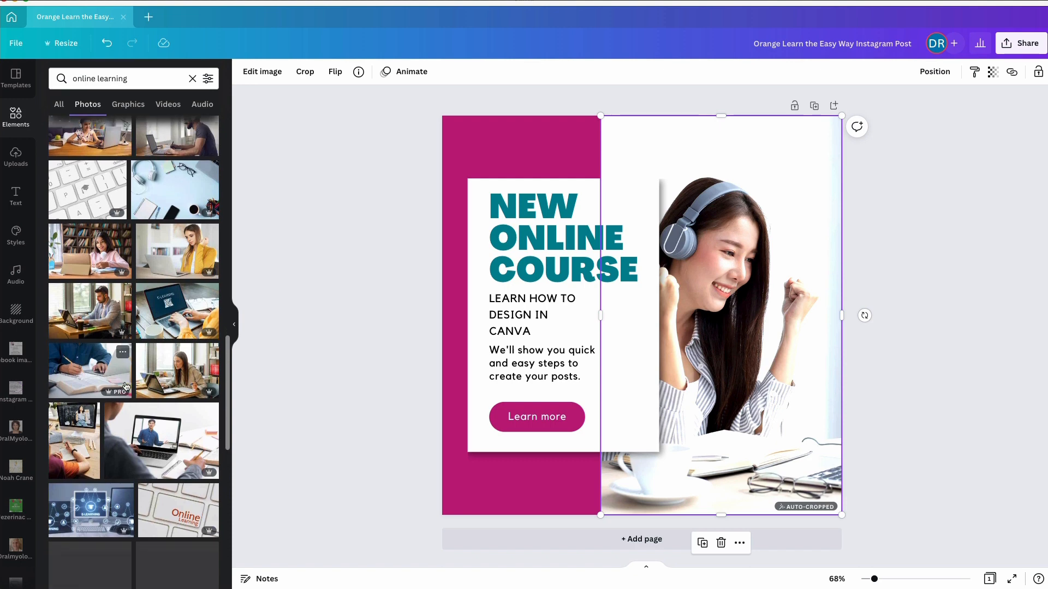
scroll(125, 387, down, 4)
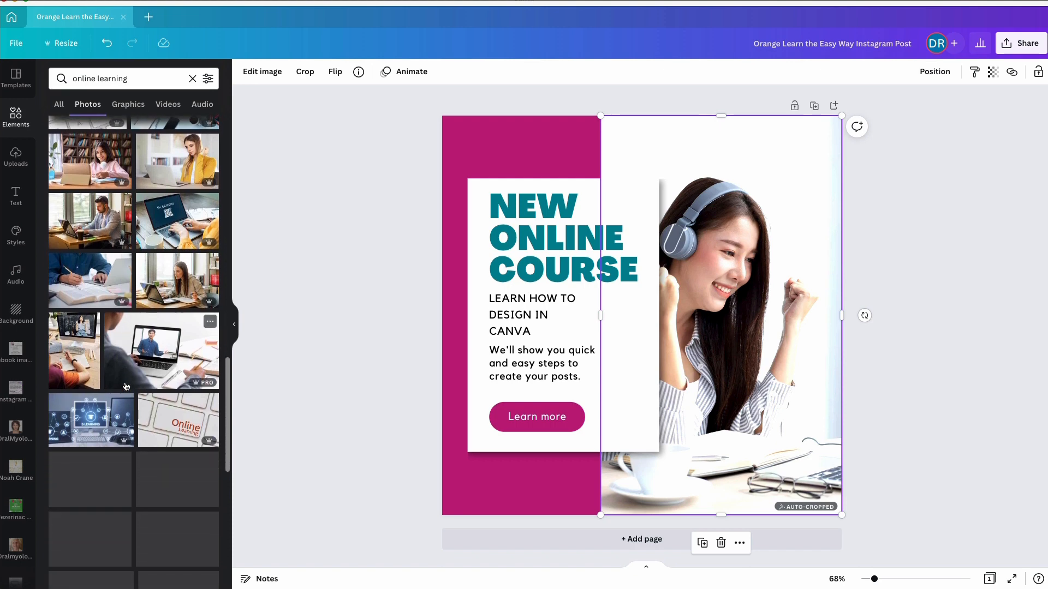
scroll(125, 386, down, 1)
drag(176, 352, 362, 292)
scroll(125, 420, down, 8)
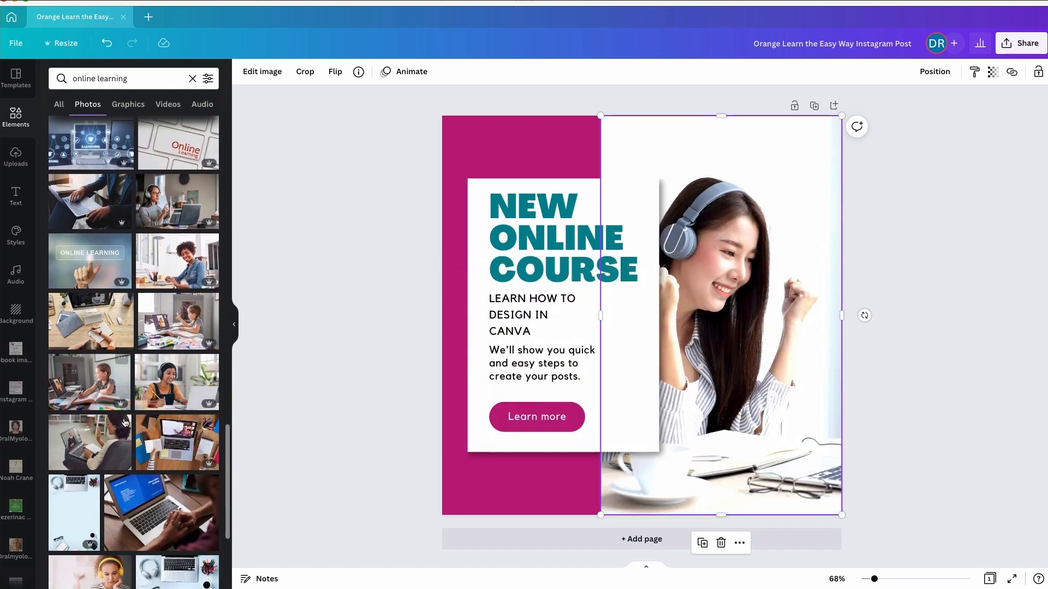
scroll(124, 422, down, 7)
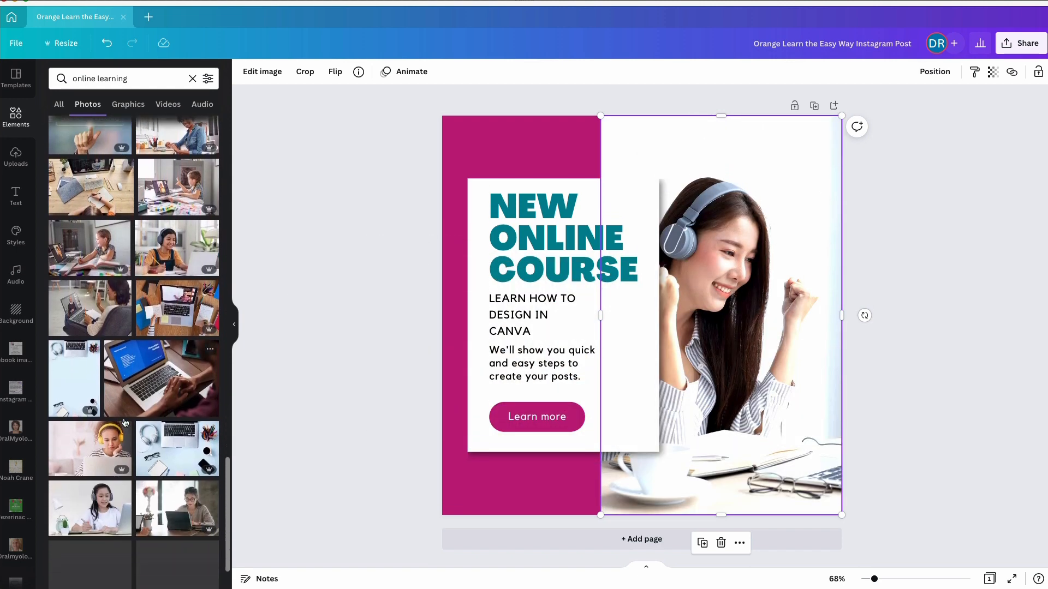
scroll(124, 422, down, 2)
Search the photos for "online course"
click(128, 79)
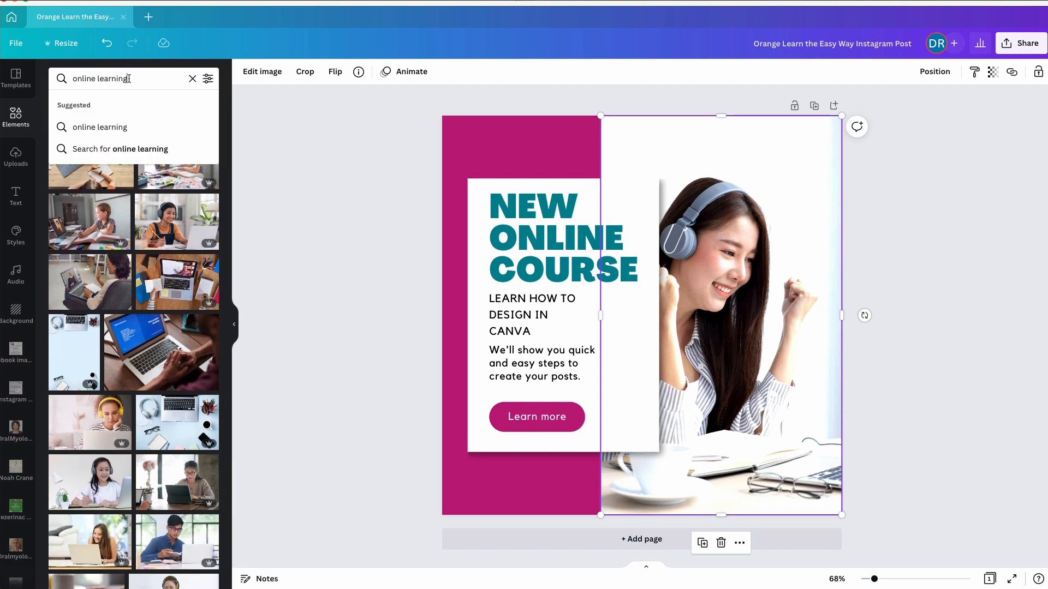
text(course)
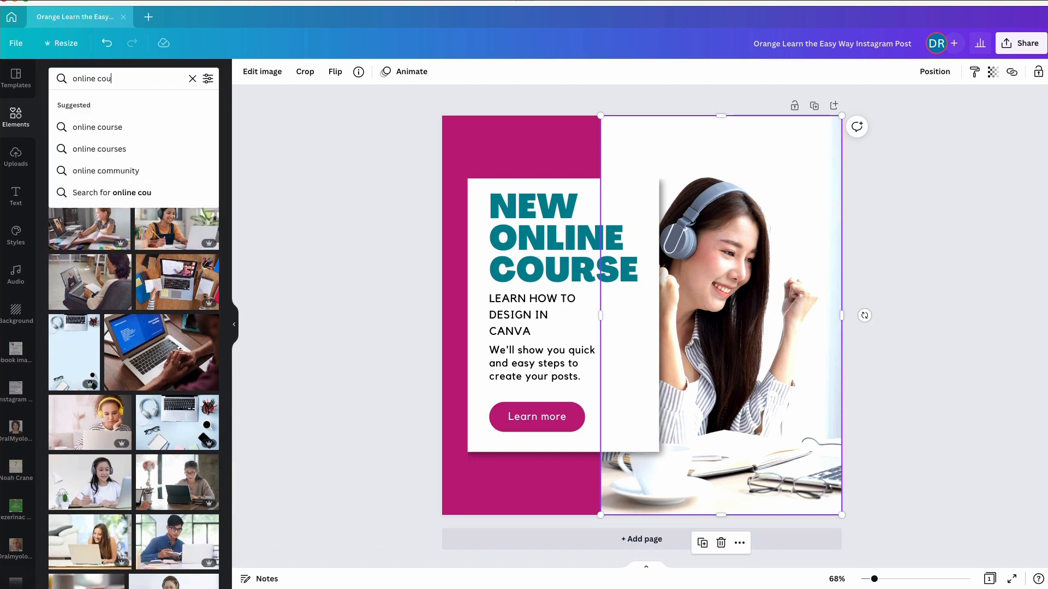
key(Return)
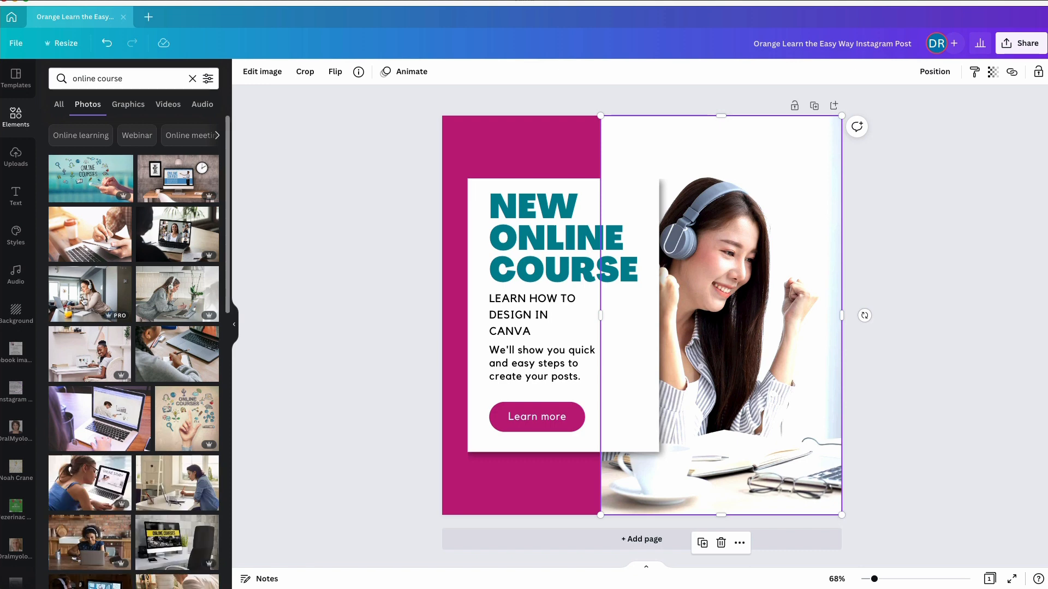
Replace the post's photo with the one of the dark-haired woman in a blue shirt writing at a desk by a window
scroll(109, 327, down, 2)
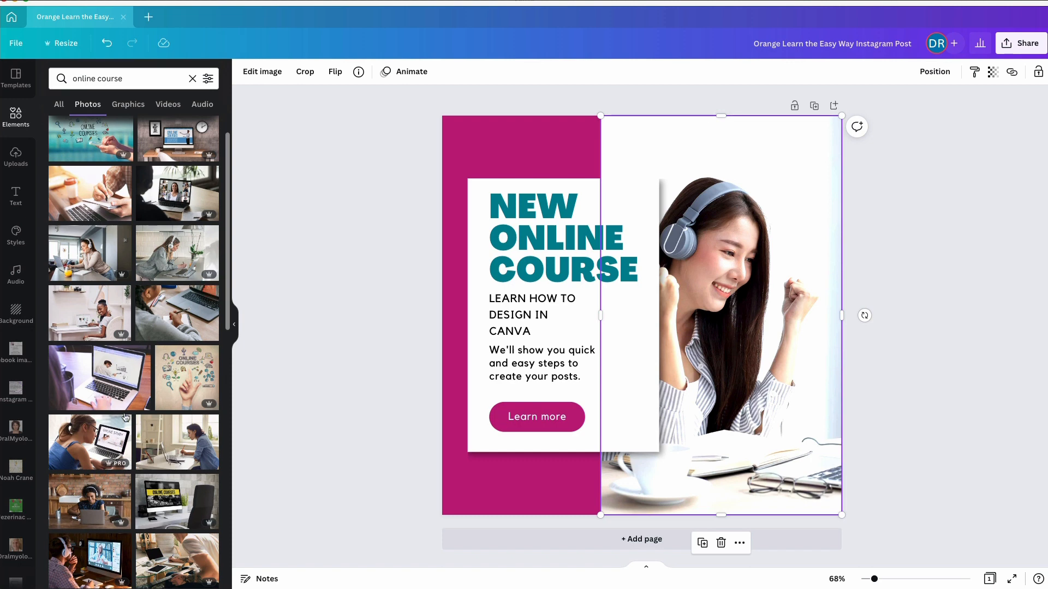
scroll(158, 466, down, 3)
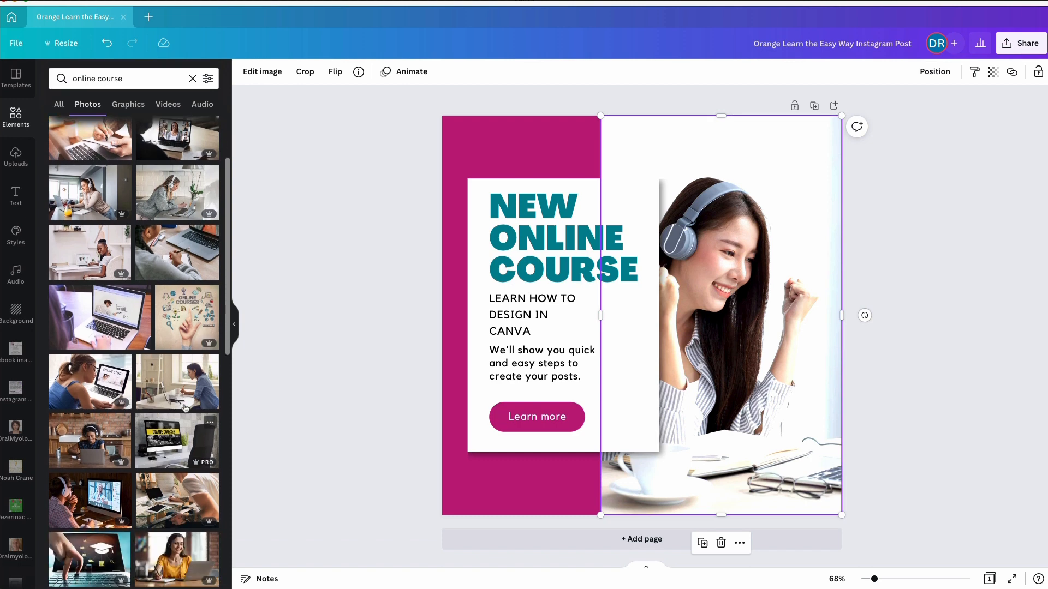
drag(173, 393, 697, 301)
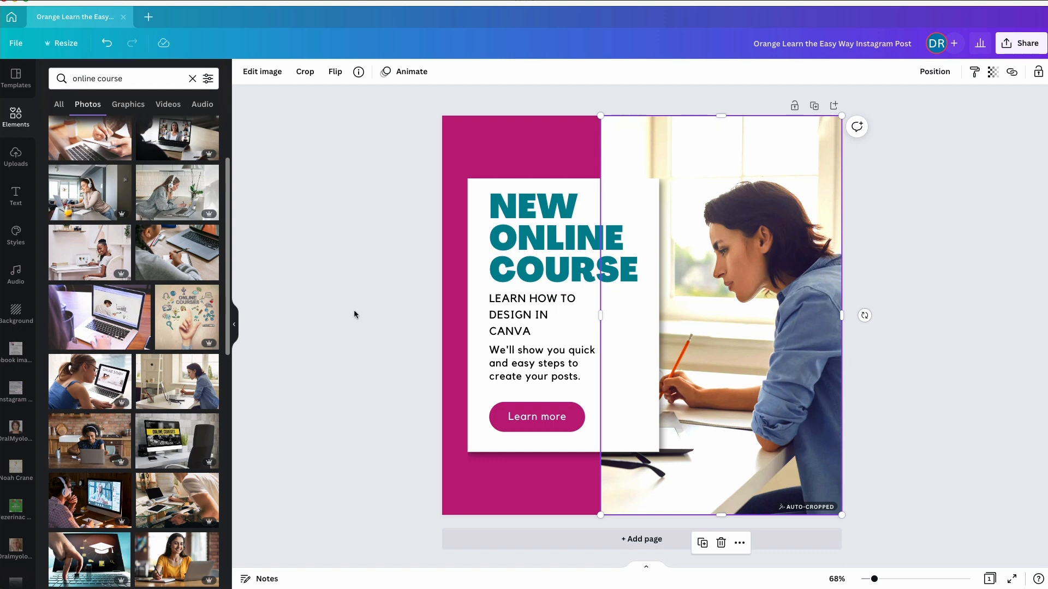
click(389, 232)
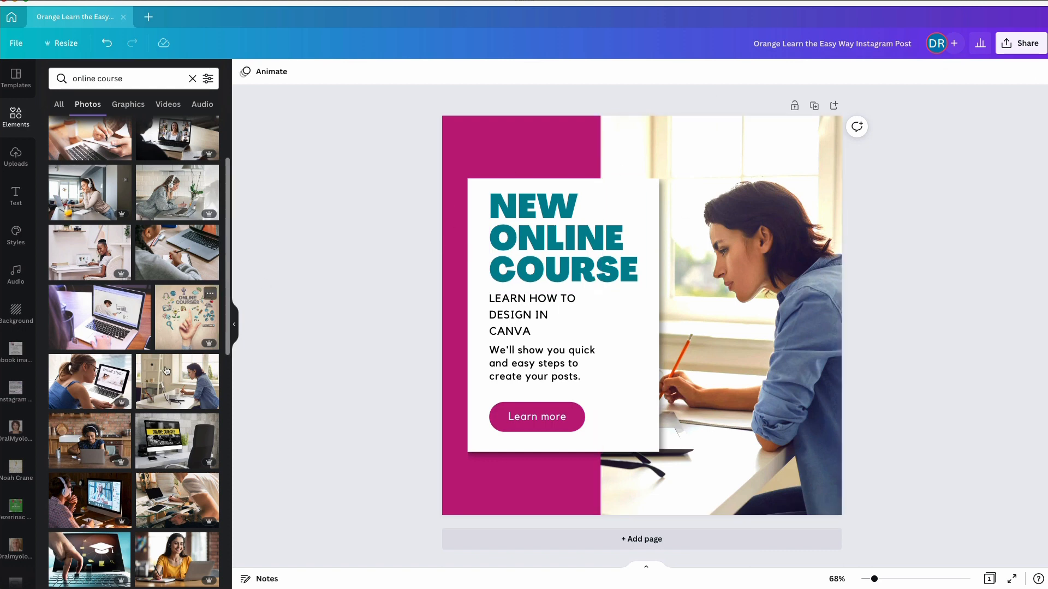
click(97, 437)
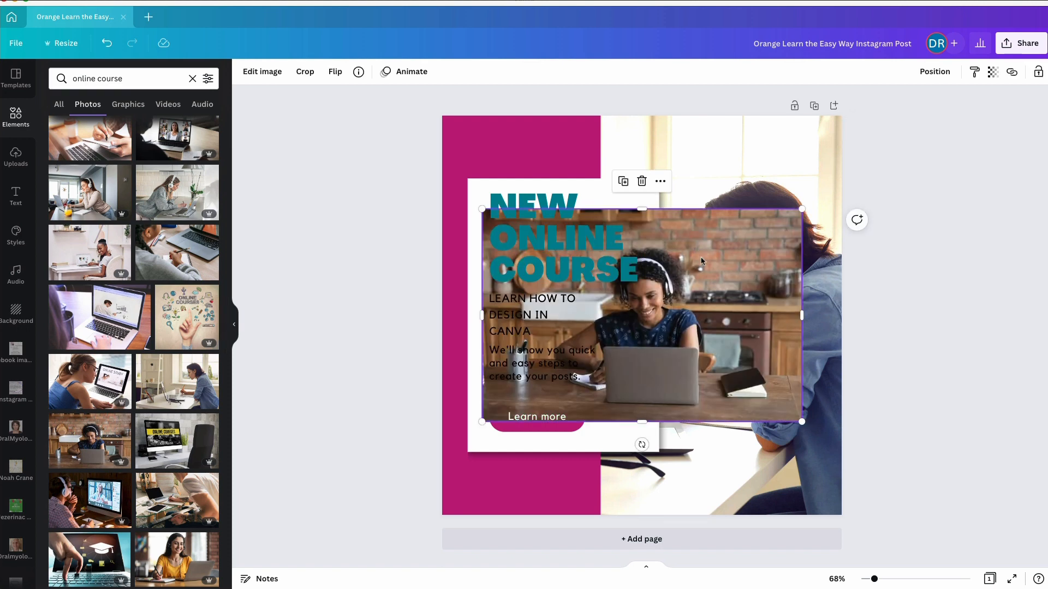
drag(745, 244, 690, 318)
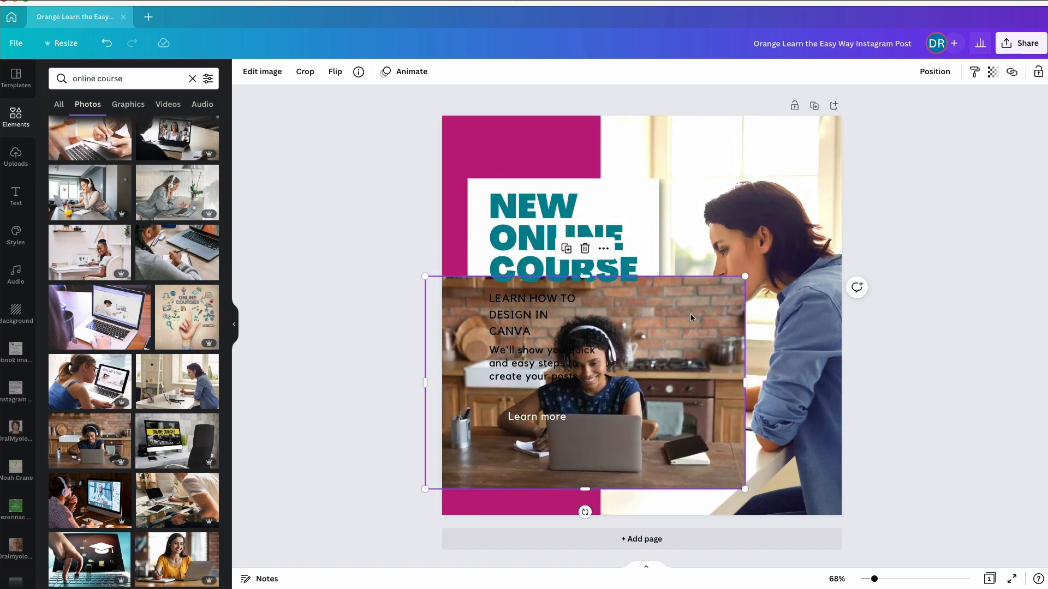
key(Delete)
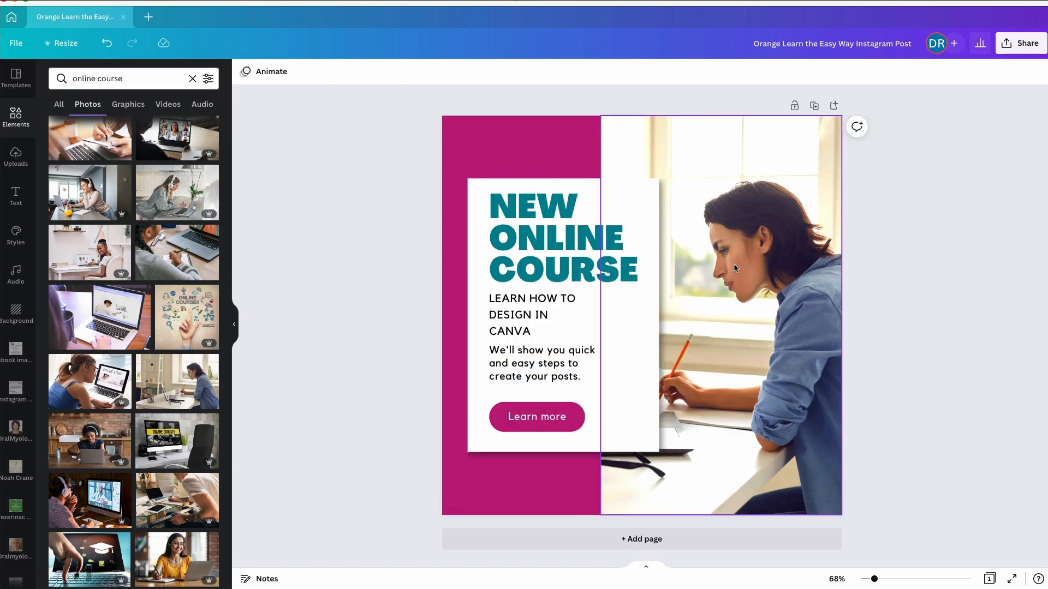
Shift the picture slightly to the right within its crop frame so the coffee mug and more of the desk show
click(755, 246)
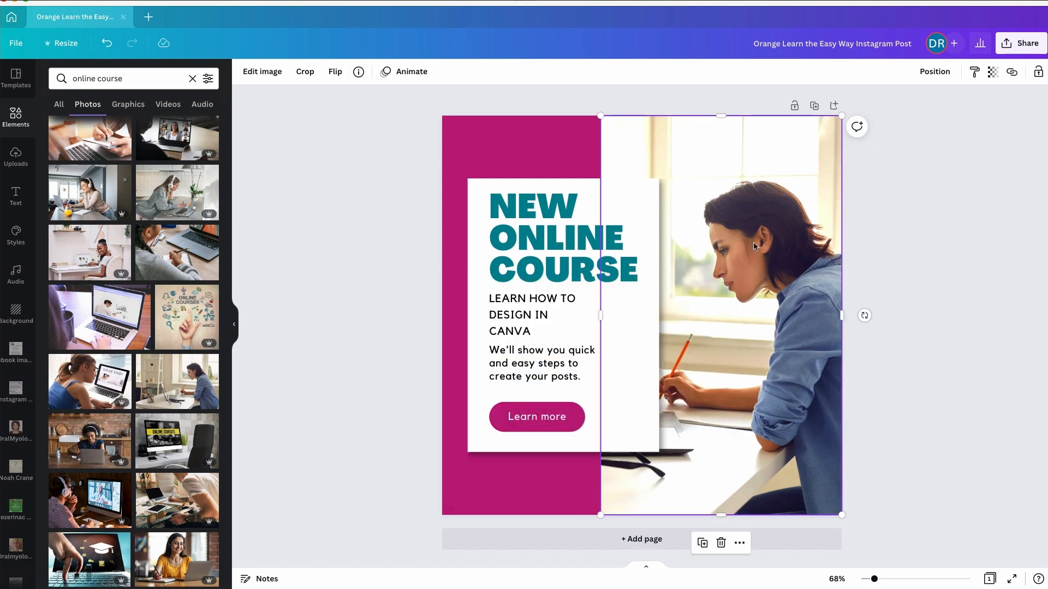
double_click(757, 291)
drag(726, 310, 756, 310)
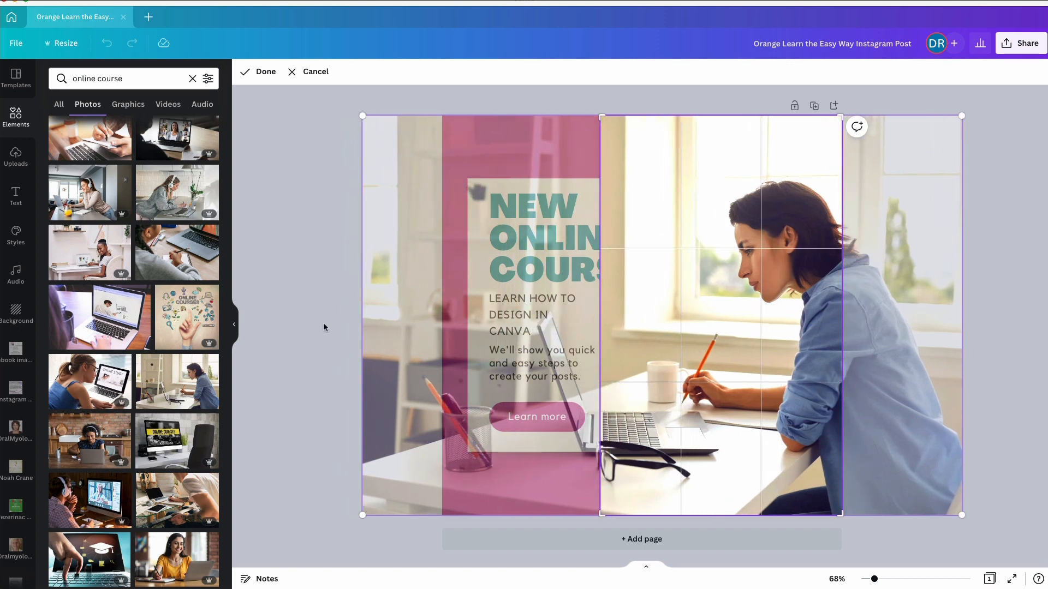
click(324, 326)
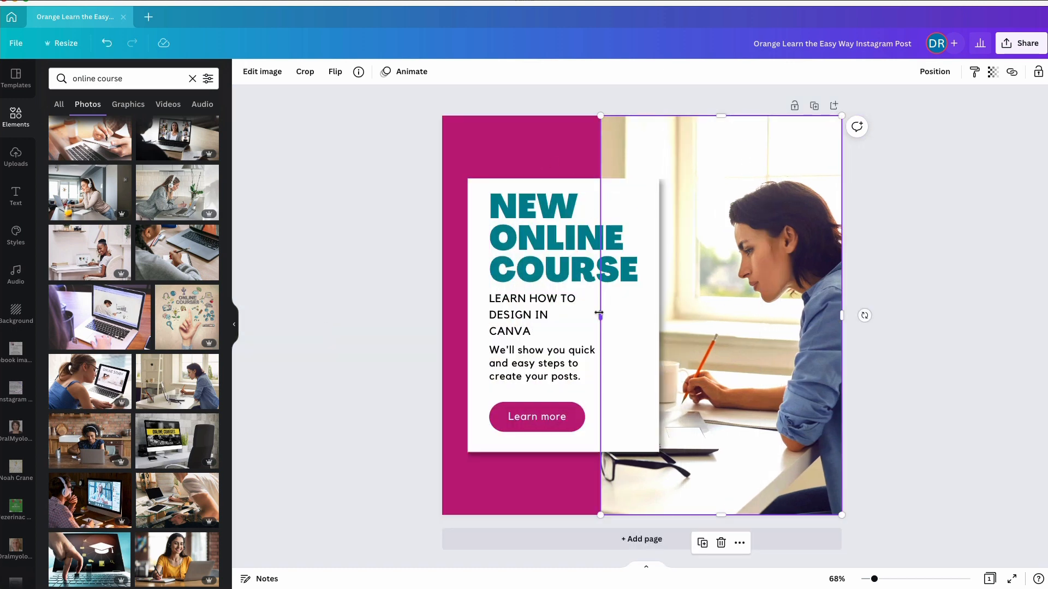
Widen the photo slightly by extending its left edge over the magenta background
drag(593, 313, 580, 314)
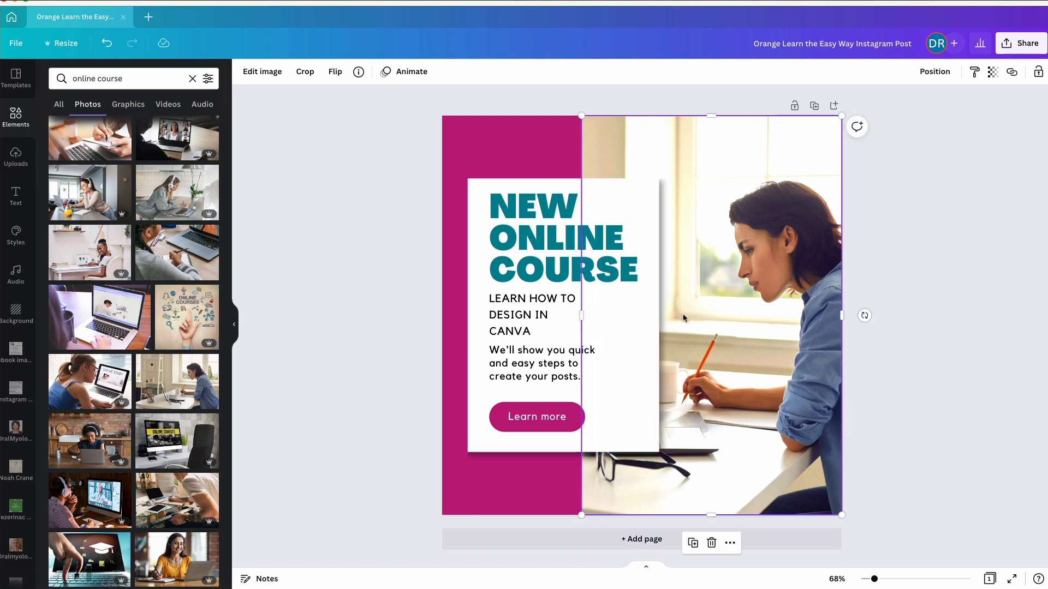
click(637, 332)
click(376, 294)
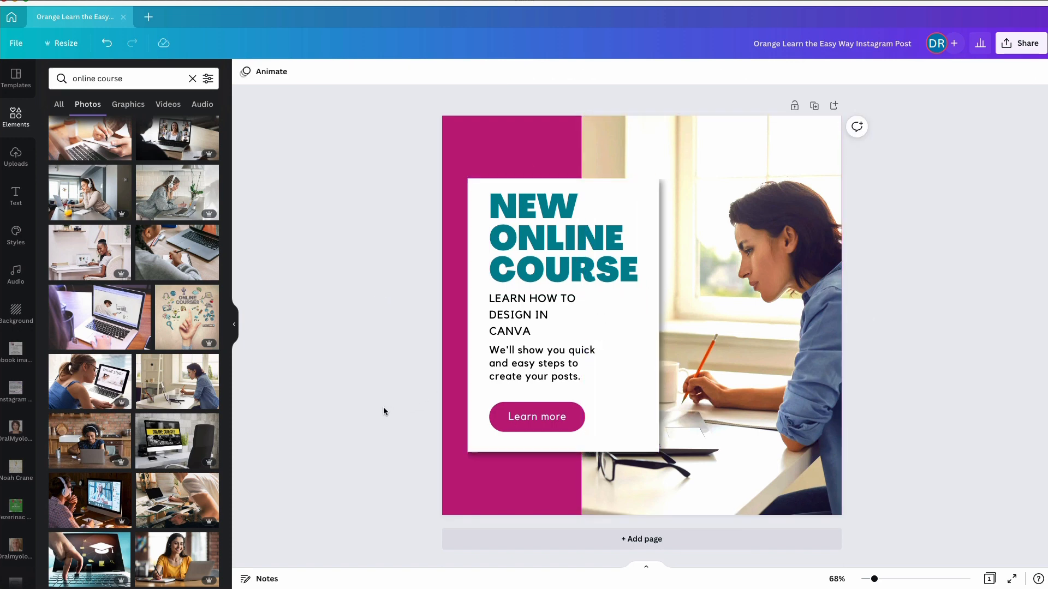
Change the font of the "LEARN HOW TO DESIGN IN CANVA" text to Agrandir Narrow
click(504, 327)
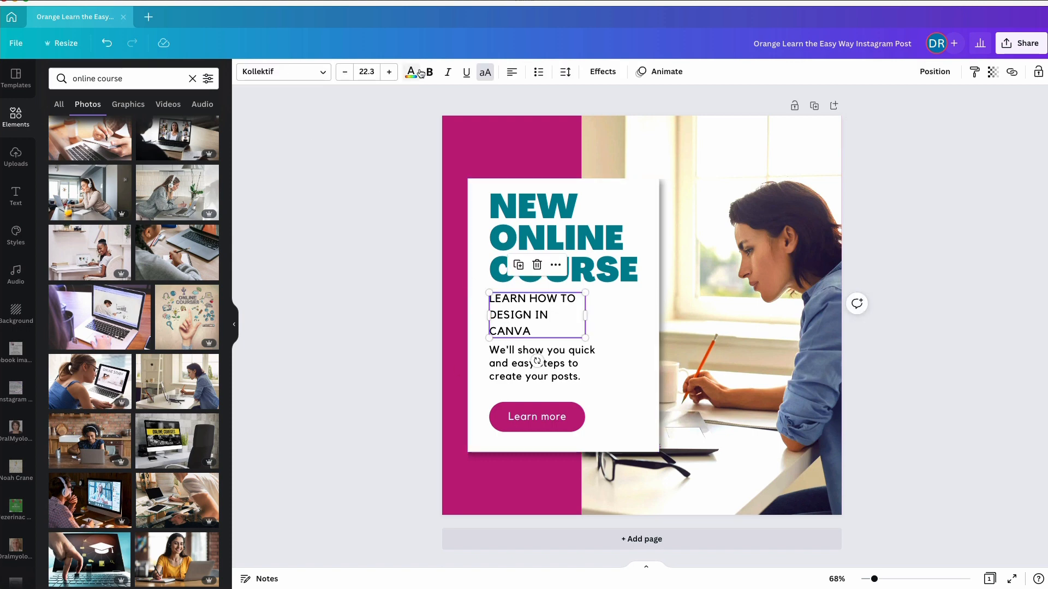
click(284, 71)
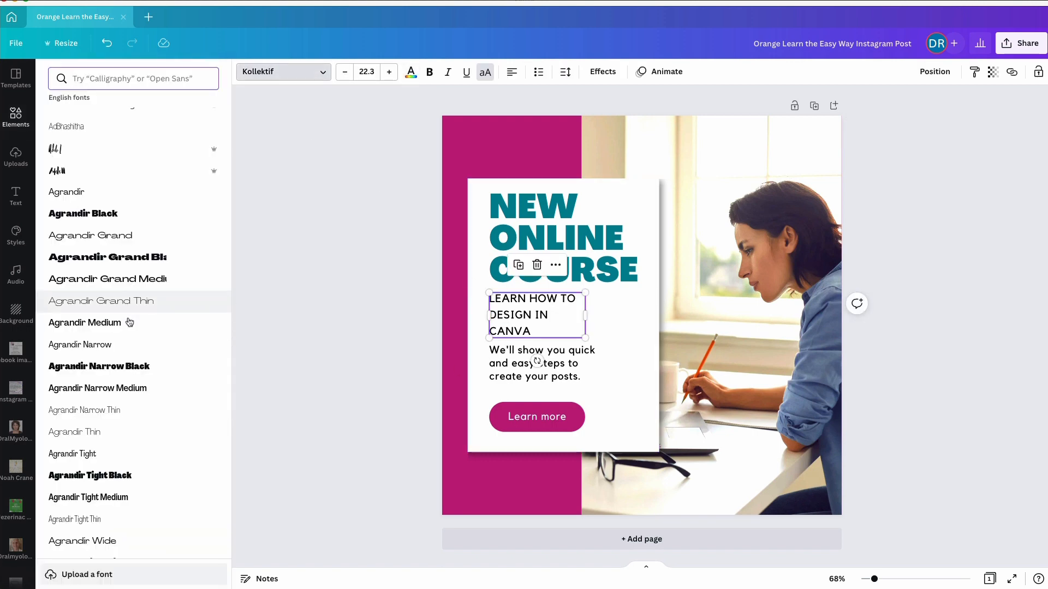
click(111, 344)
click(342, 317)
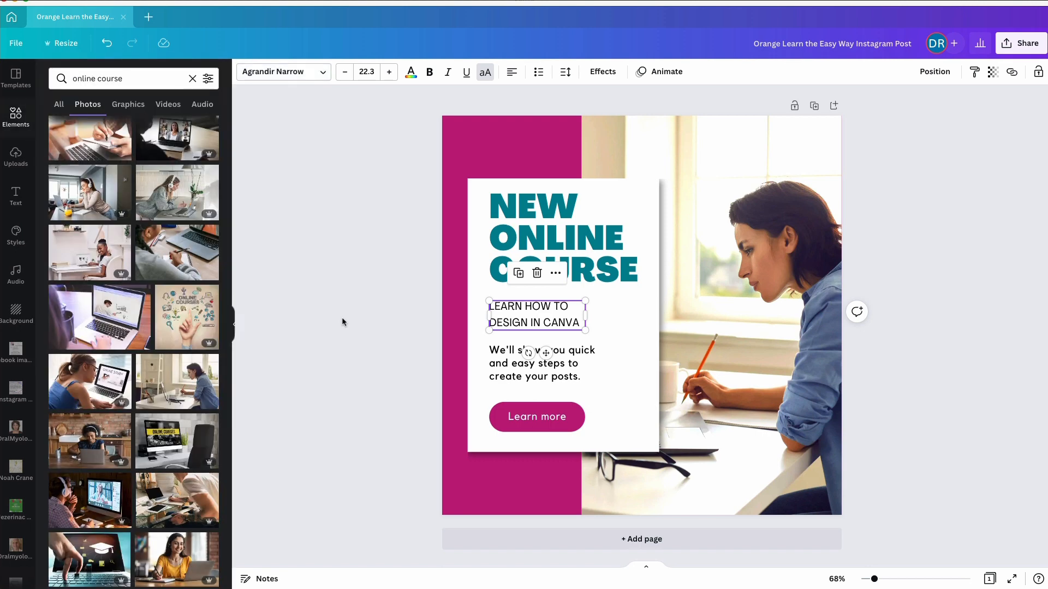
click(419, 356)
Recolour the "We'll show you quick and easy steps" paragraph with the grey from palette 2
click(498, 361)
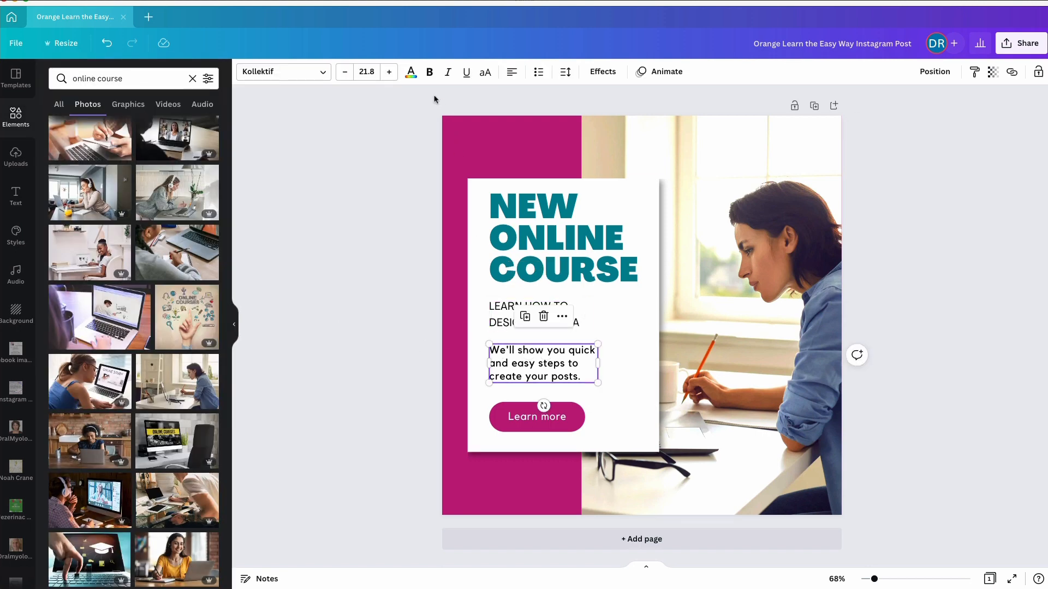
click(411, 73)
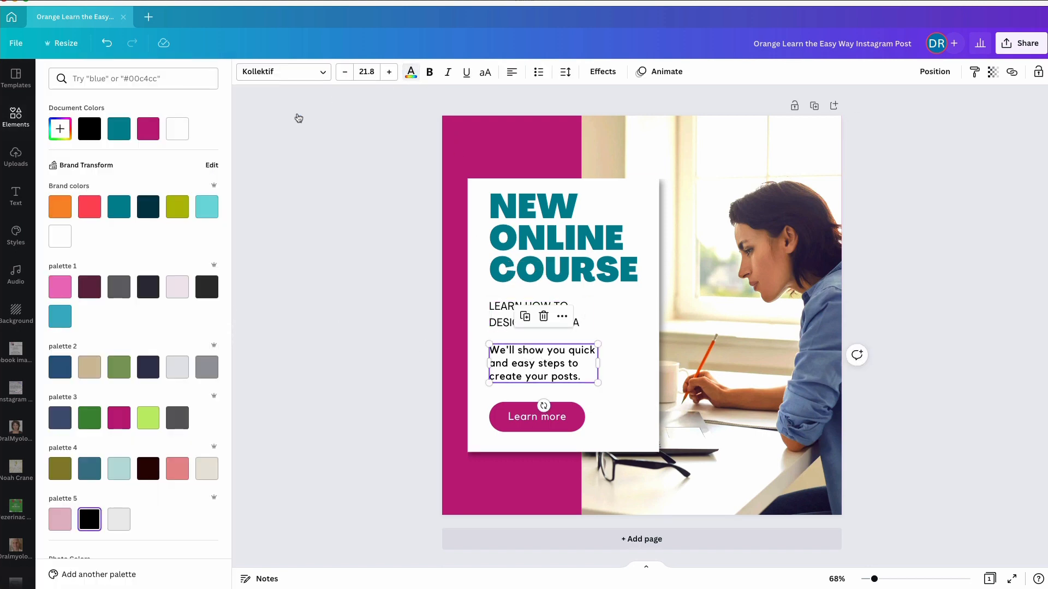
click(207, 372)
click(358, 353)
click(358, 353)
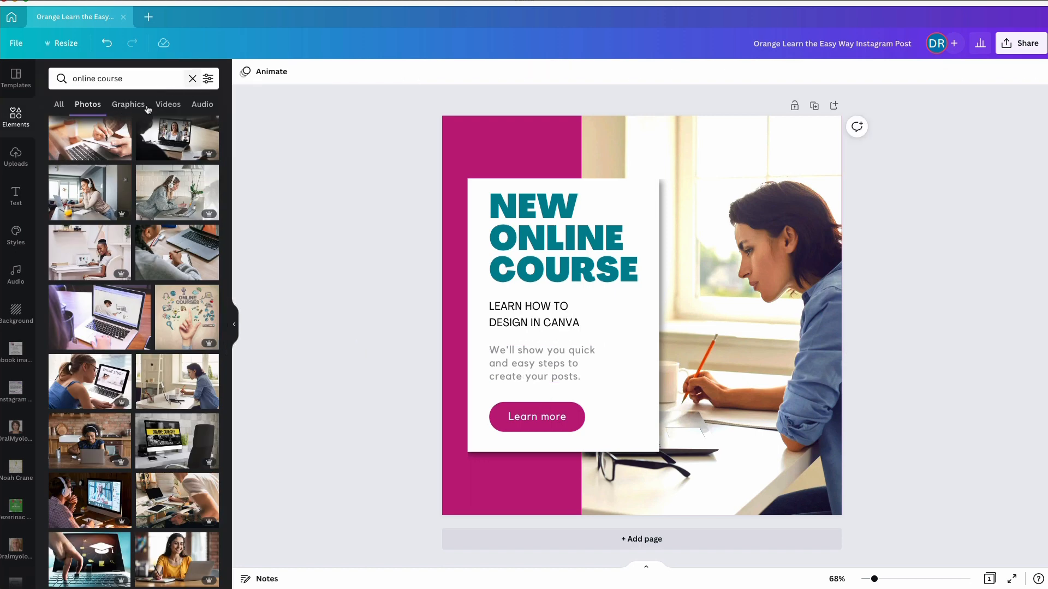
Limit the results to graphics, try the online lesson illustration tilted over the photo, and delete it
click(123, 109)
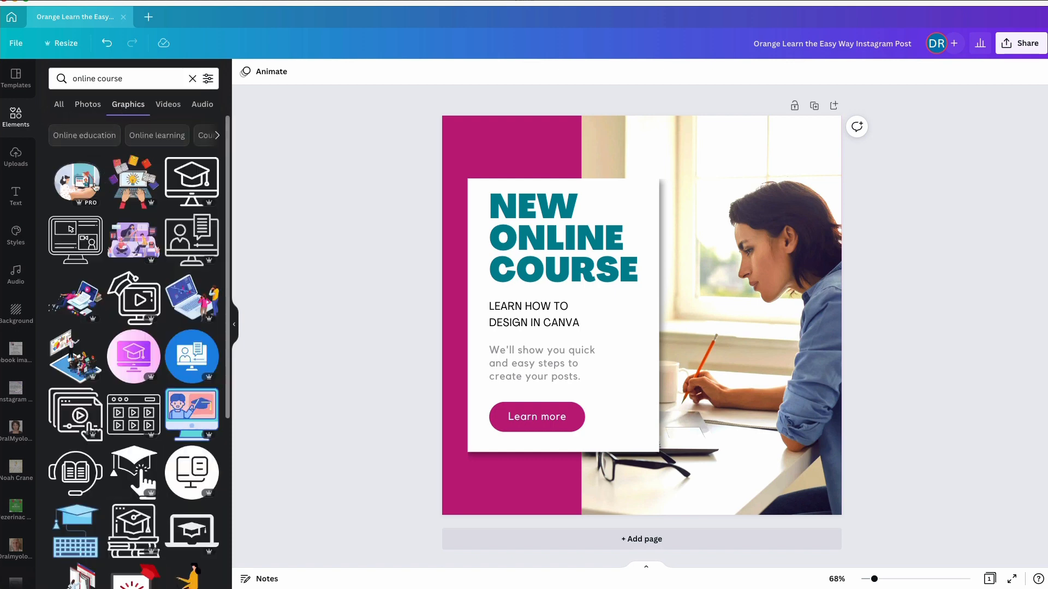
drag(76, 185, 679, 416)
drag(673, 467, 703, 461)
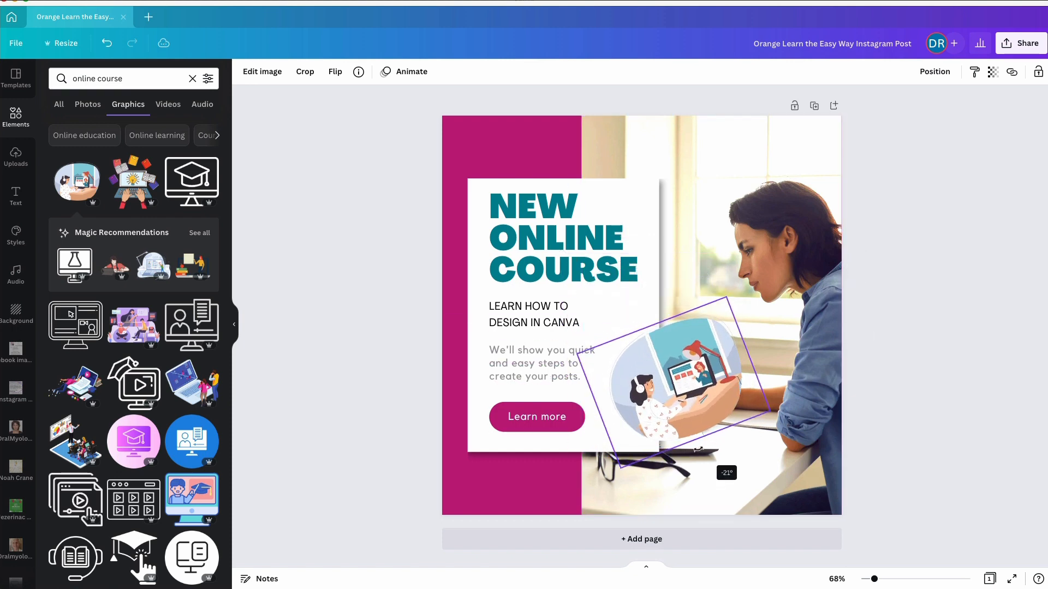
key(Delete)
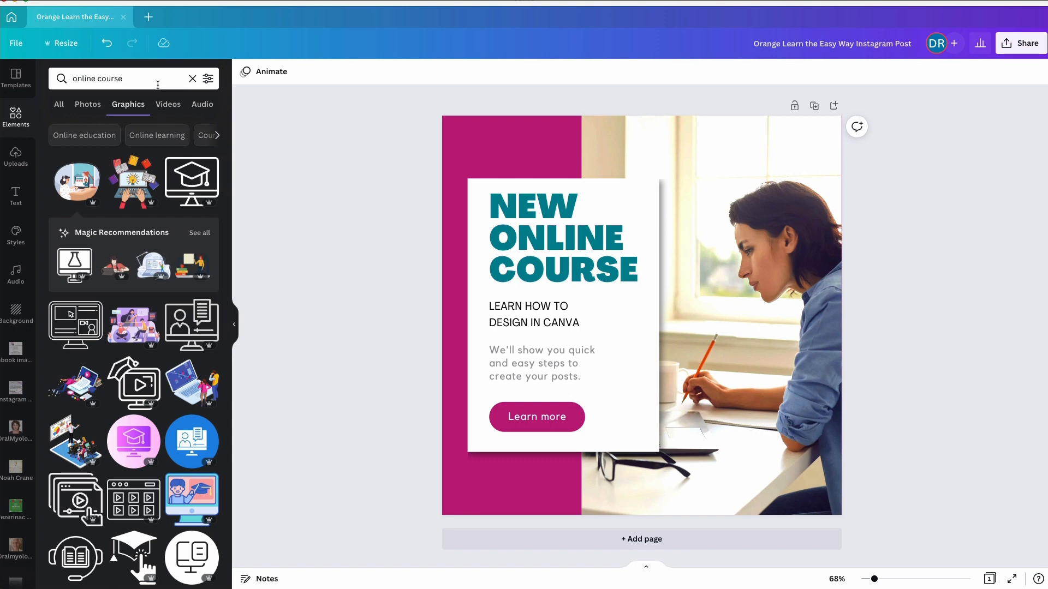
Search the graphics for "sale"
drag(145, 77, 74, 78)
text(sale)
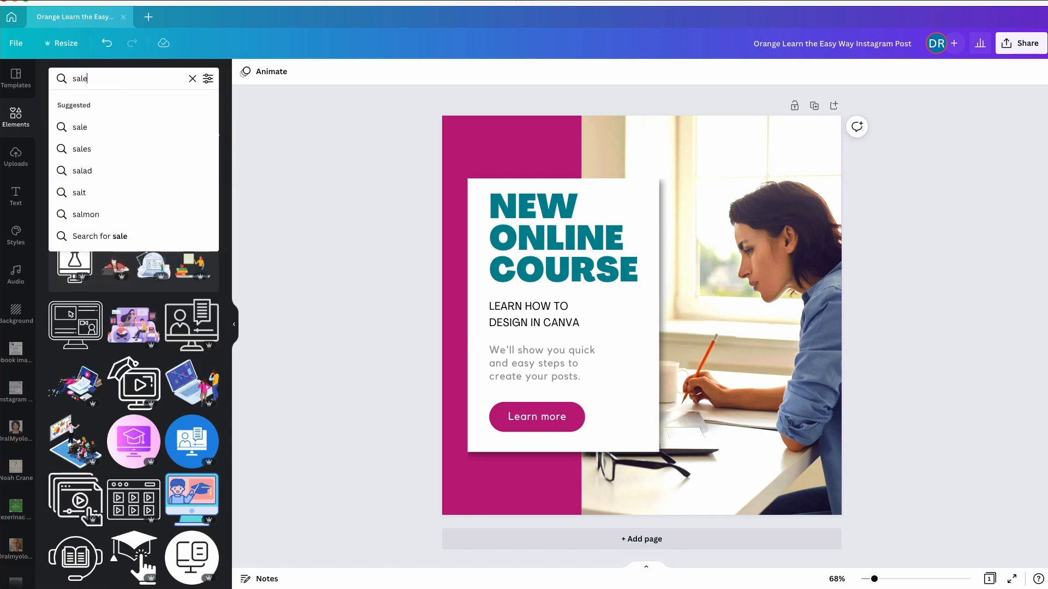
key(Return)
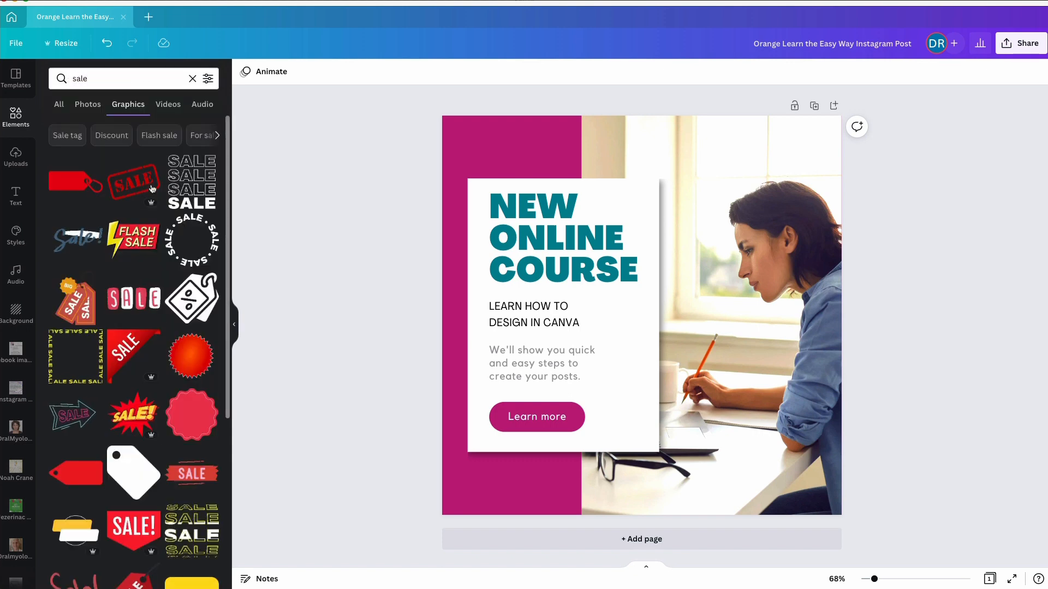
Try the animated red and white SALE lettering, scaled down above the post's heading, and delete it
drag(126, 297, 513, 139)
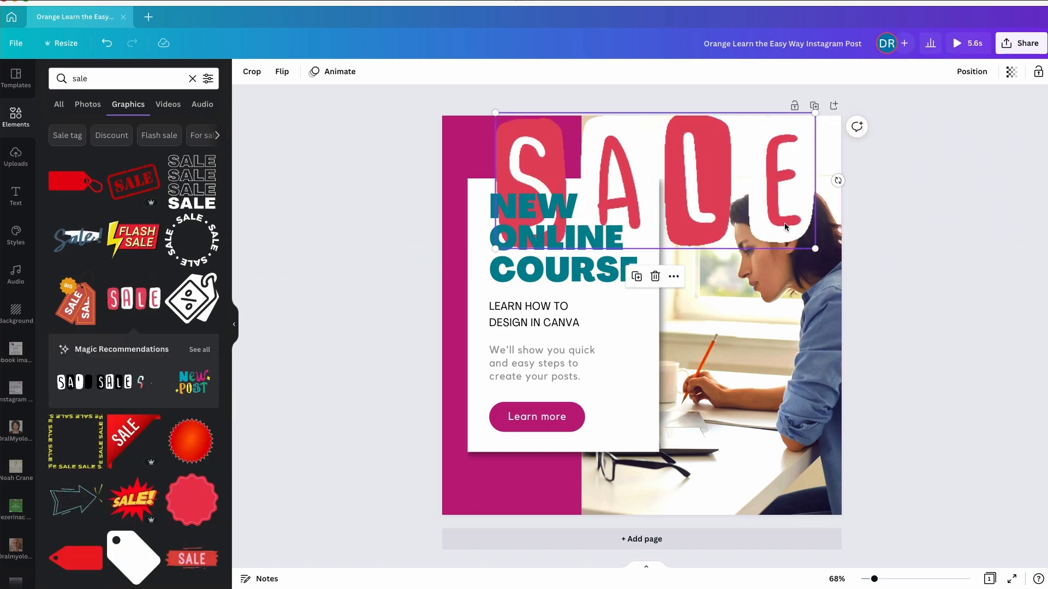
drag(815, 248, 642, 175)
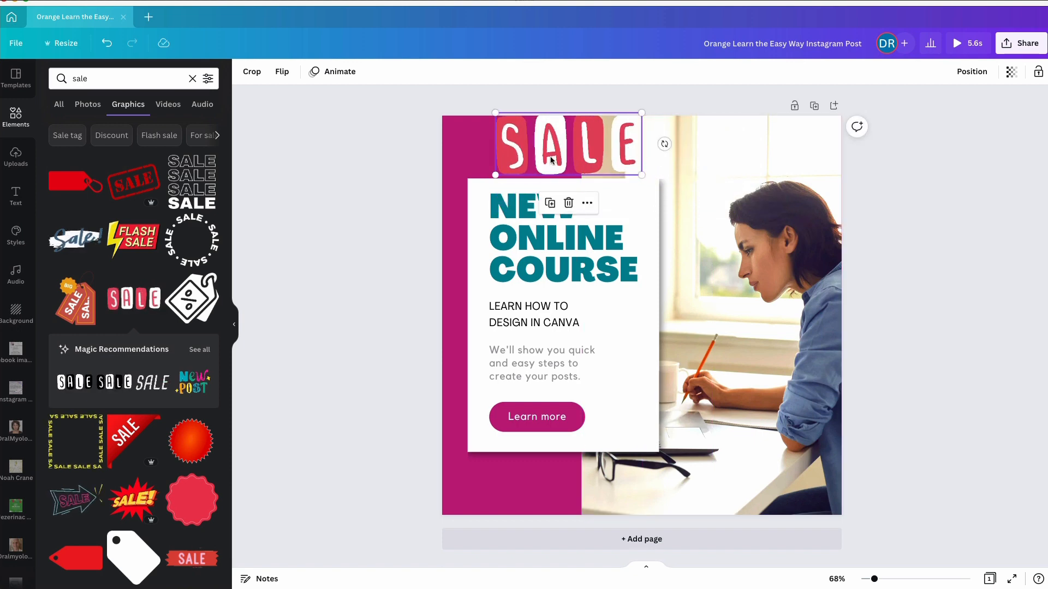
drag(551, 156, 543, 165)
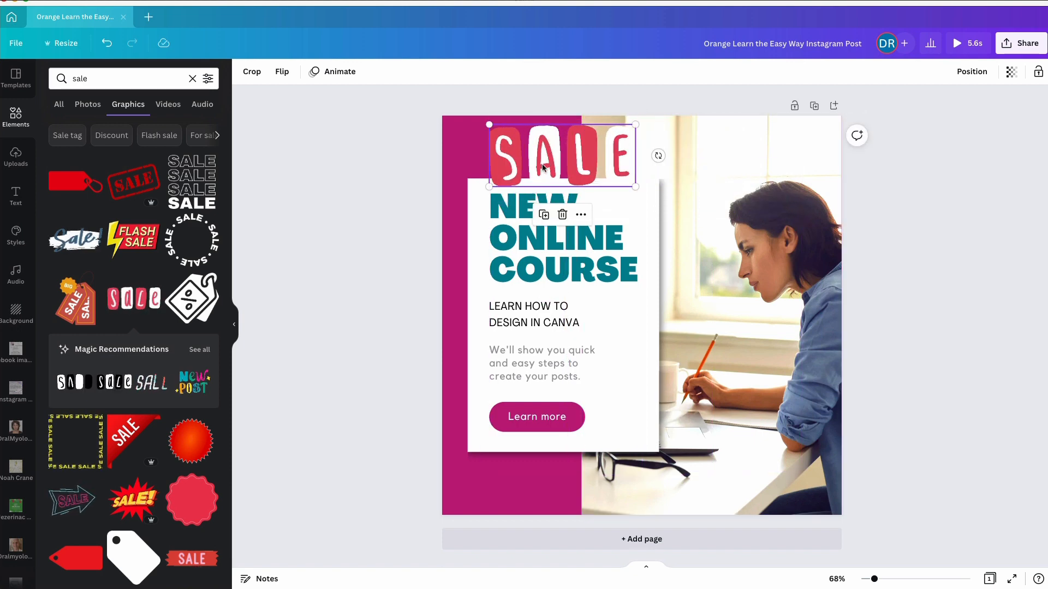
click(327, 227)
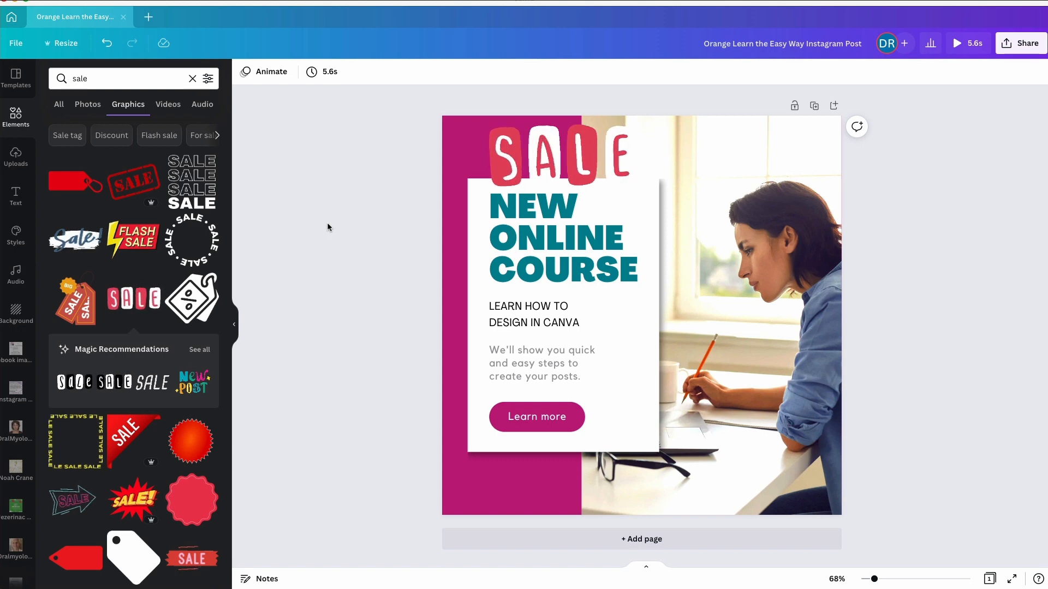
click(527, 155)
key(Delete)
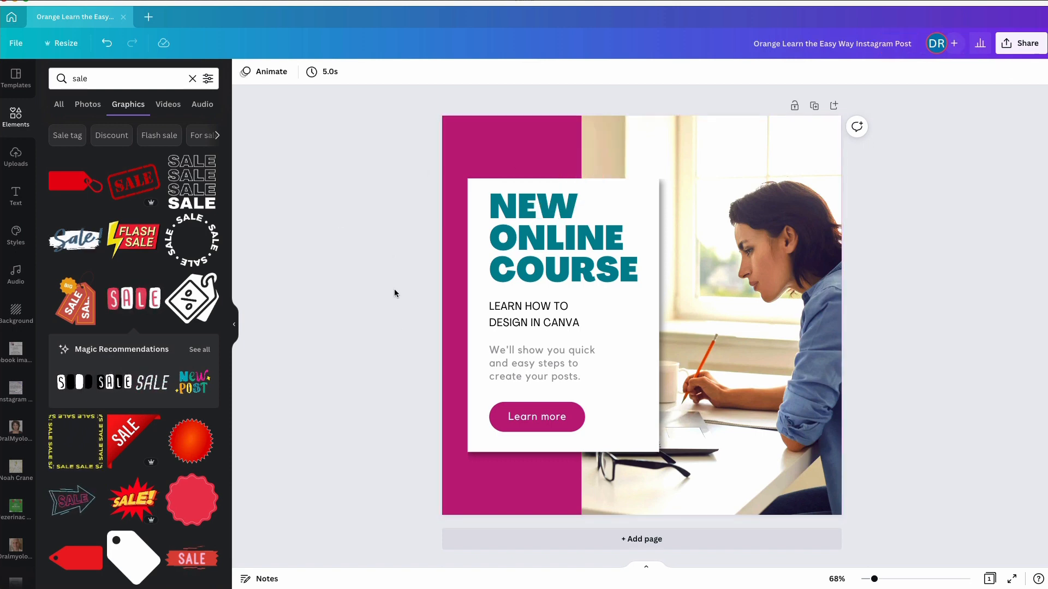
Add the red starburst graphic with the white word SALE to the post
scroll(120, 439, down, 5)
scroll(120, 439, down, 2)
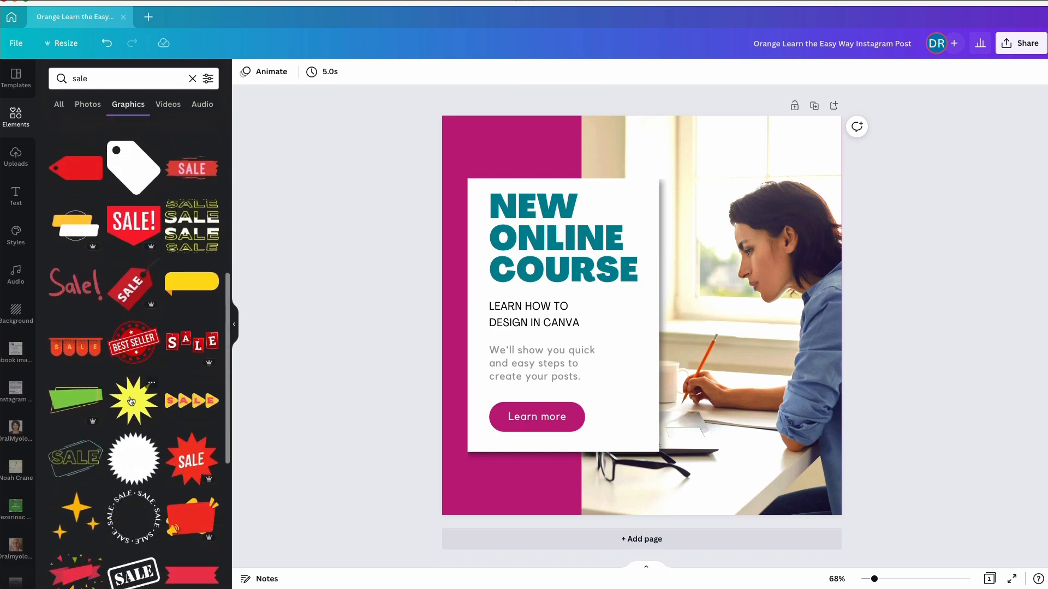
click(191, 460)
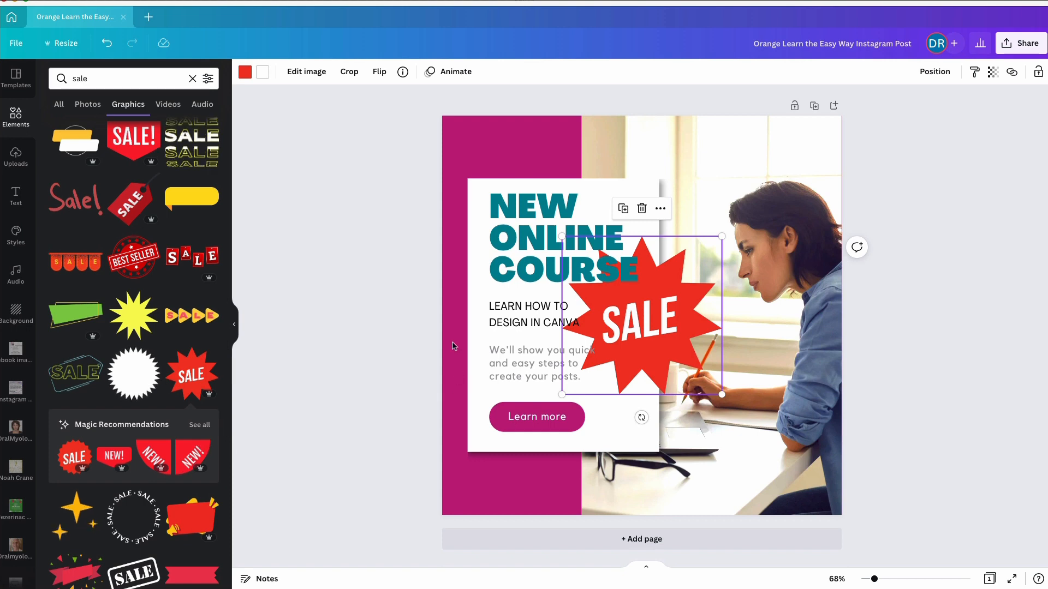
Recolour the SALE starburst with the orange brand colour and move it over the post's upper left corner
click(245, 73)
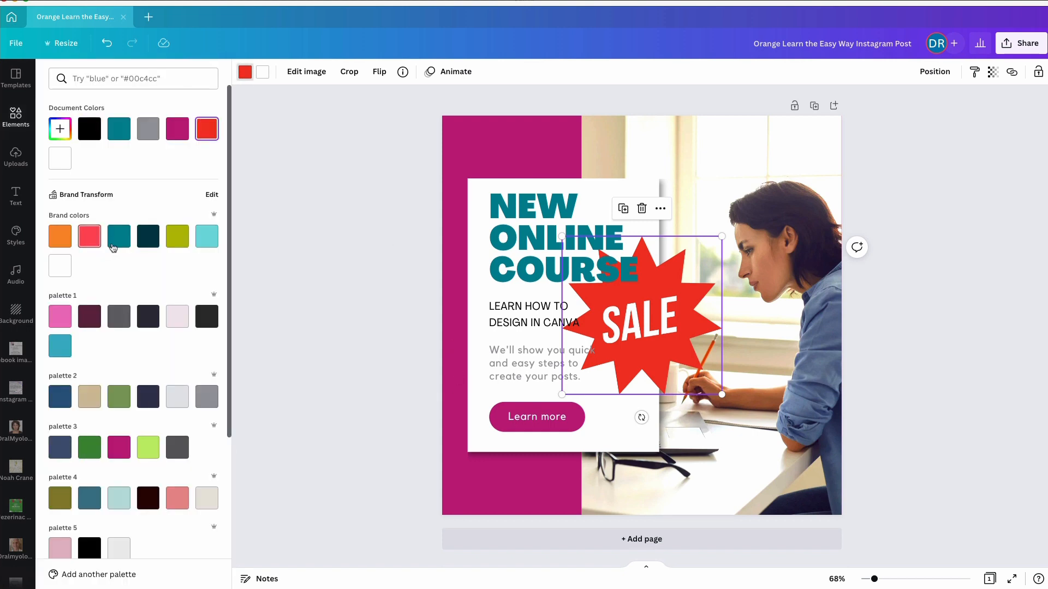
click(60, 237)
drag(647, 341, 501, 191)
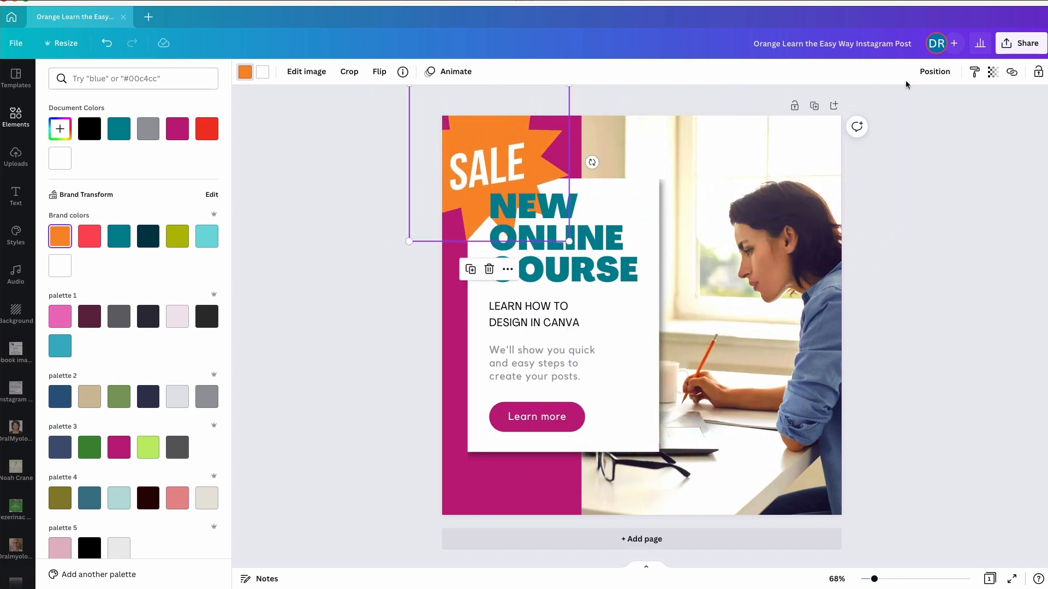
Try the SALE starburst at different layer positions, including backward and fully to the back, and finish with it at the front
click(929, 76)
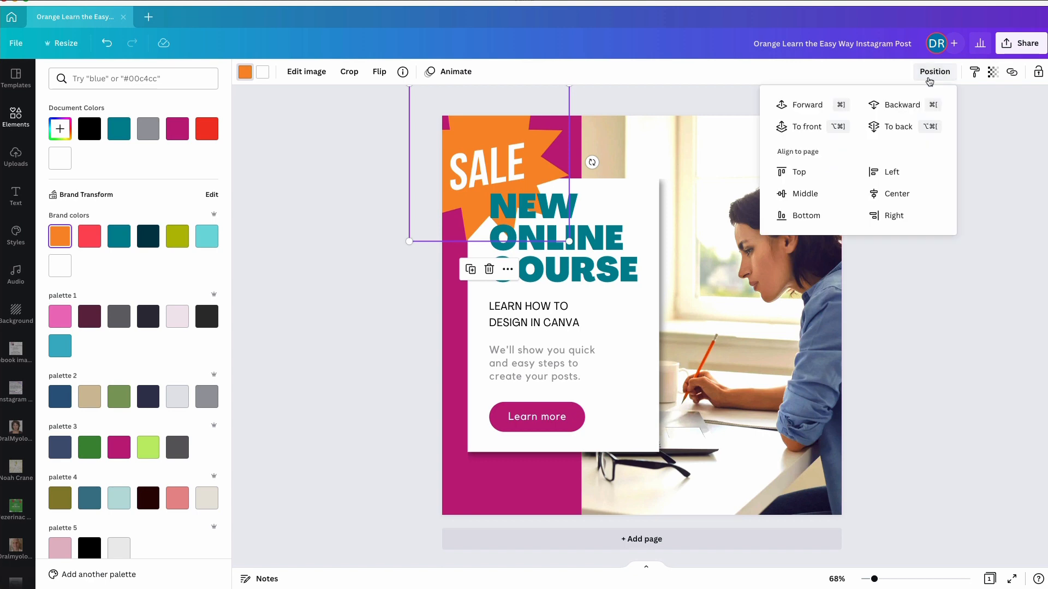
click(807, 105)
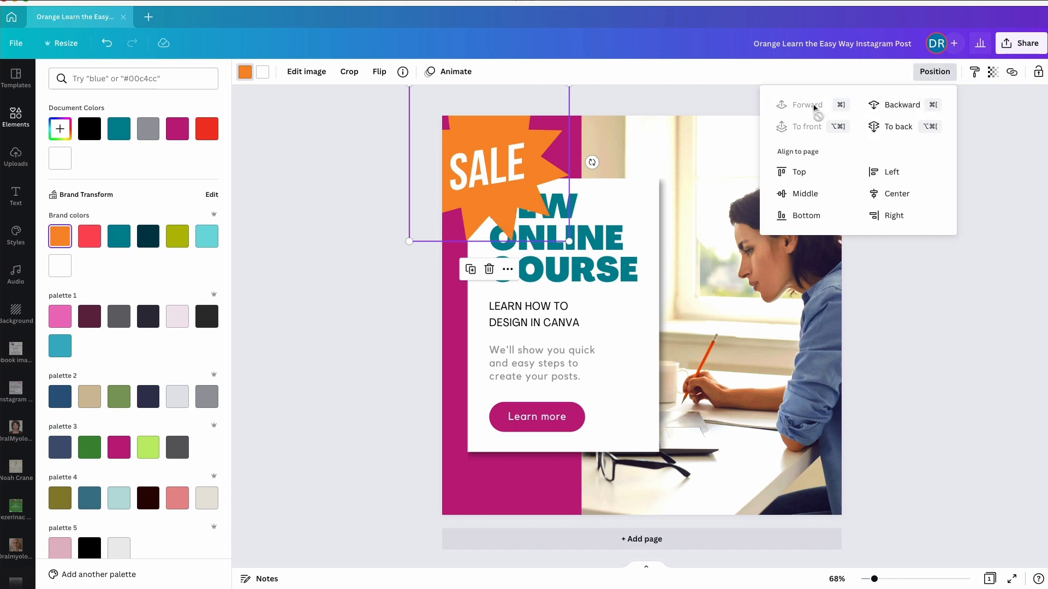
click(900, 105)
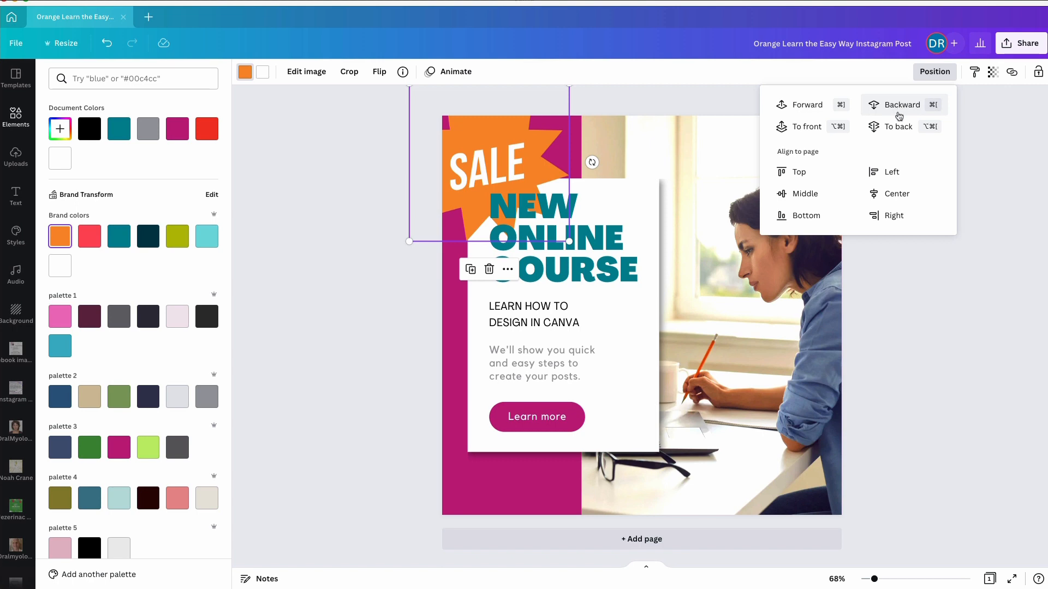
click(897, 127)
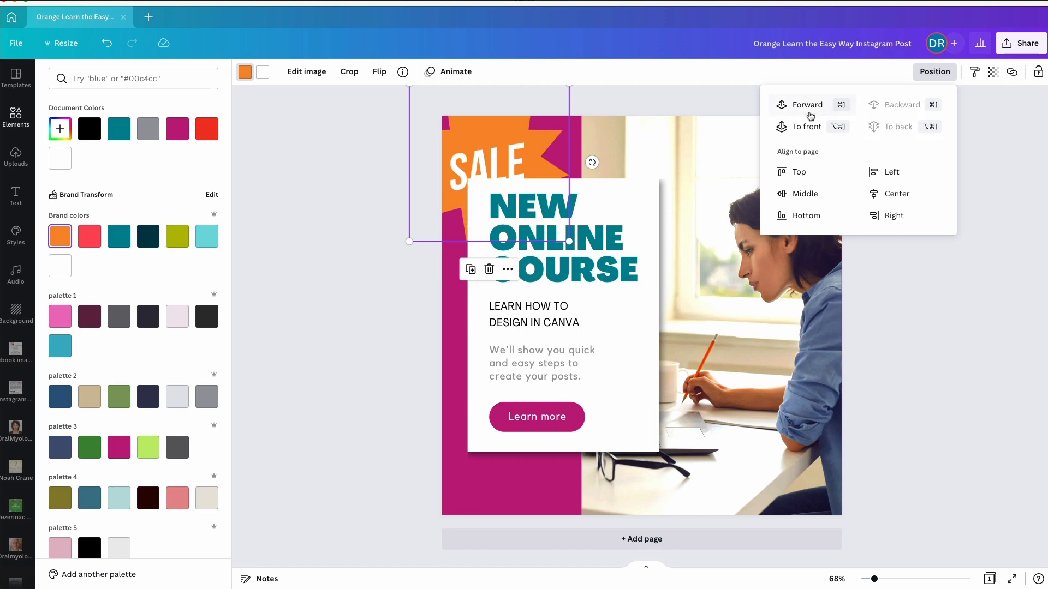
click(804, 130)
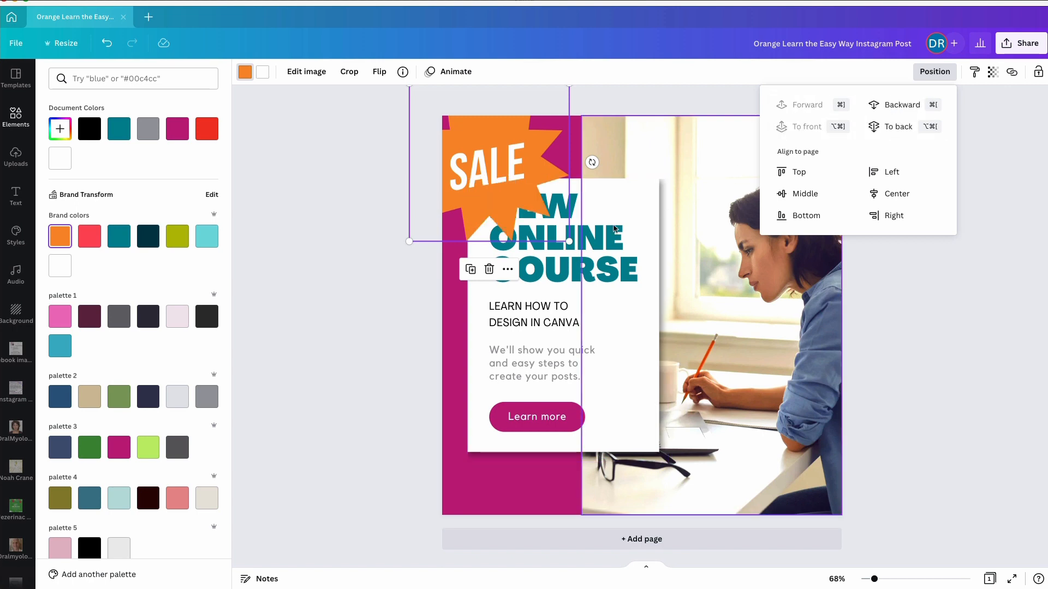
Bring the NEW ONLINE COURSE heading to the front so it overlaps the SALE starburst
click(615, 228)
click(932, 71)
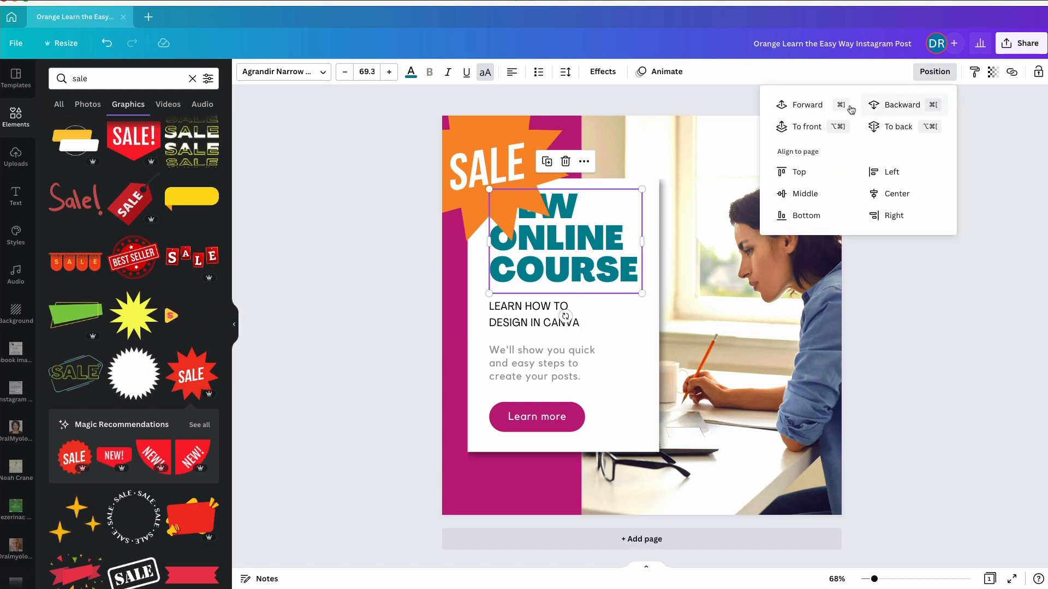
click(806, 128)
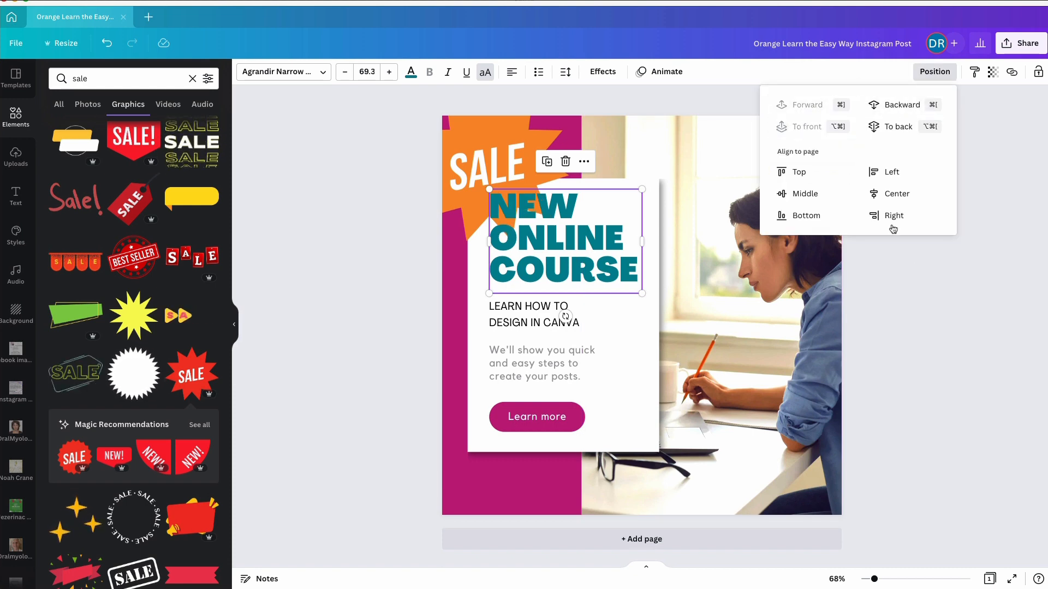
click(926, 284)
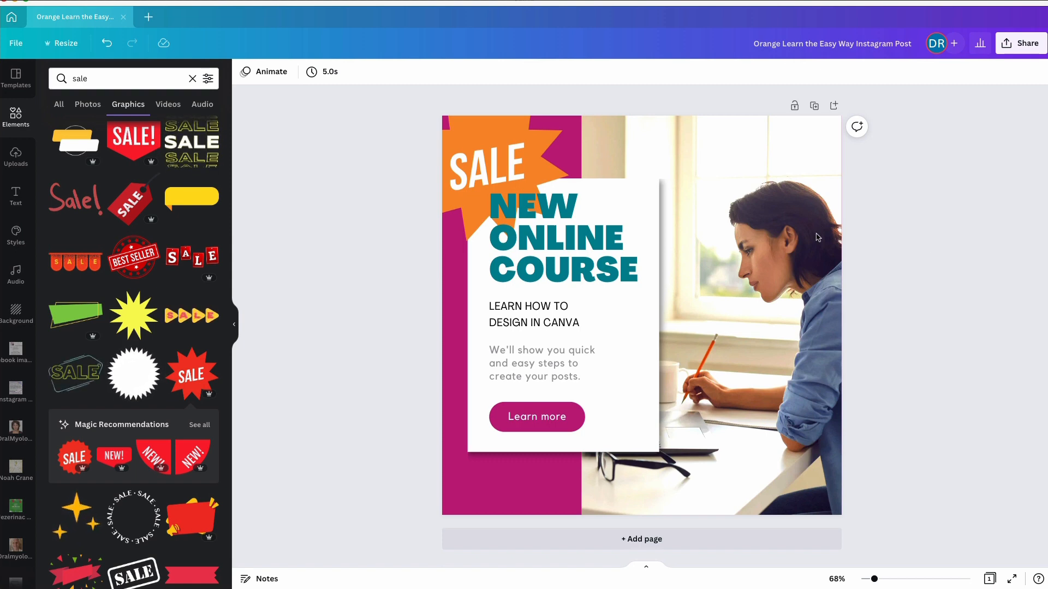
Search the elements for "computer" and view the matching graphics, photos and videos
drag(98, 80, 68, 80)
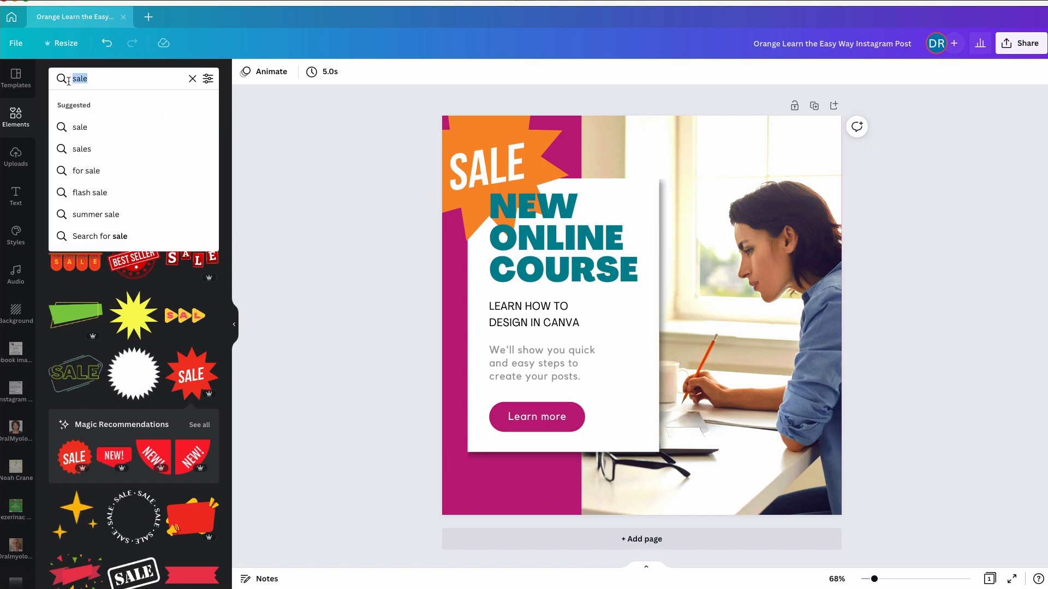
text(comp)
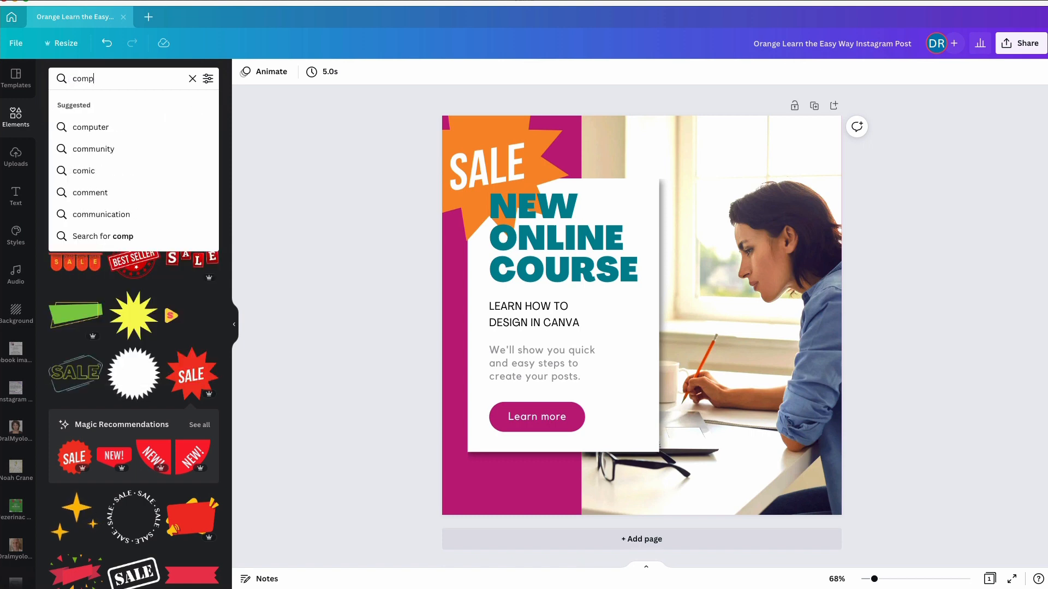
text(uter)
key(Return)
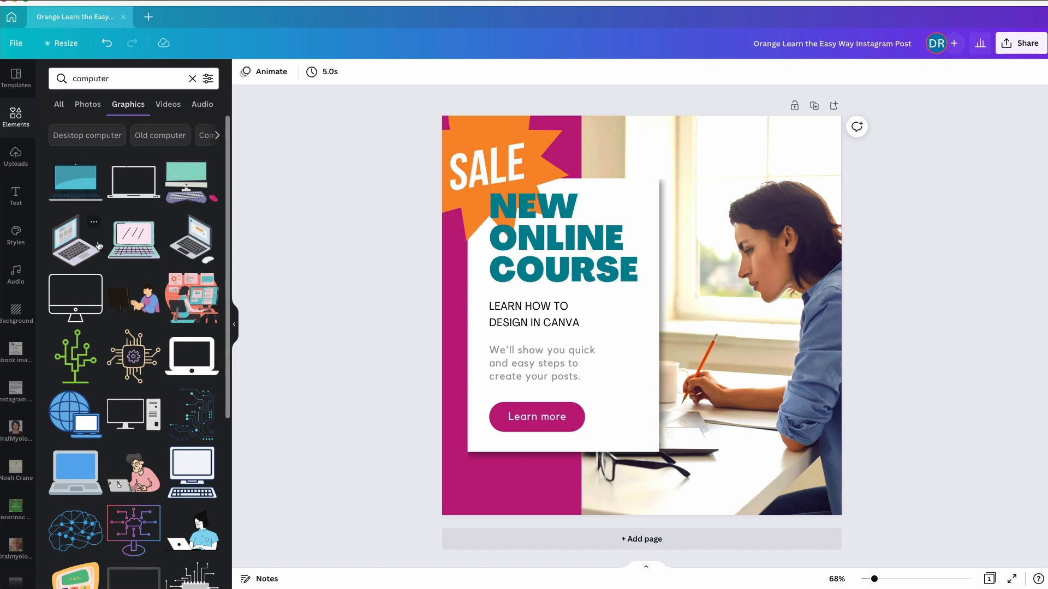
click(87, 106)
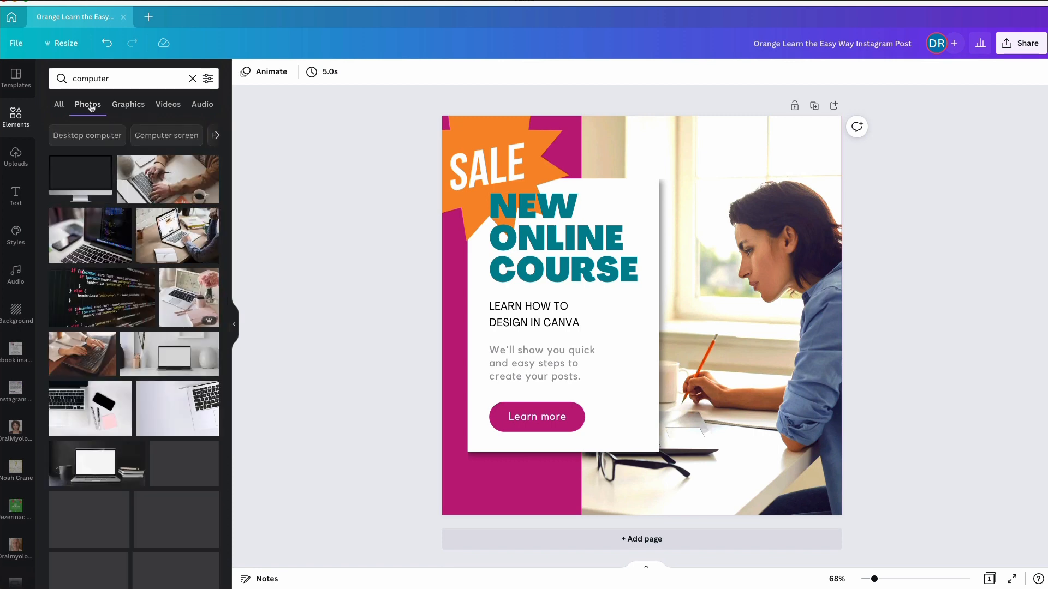
click(168, 106)
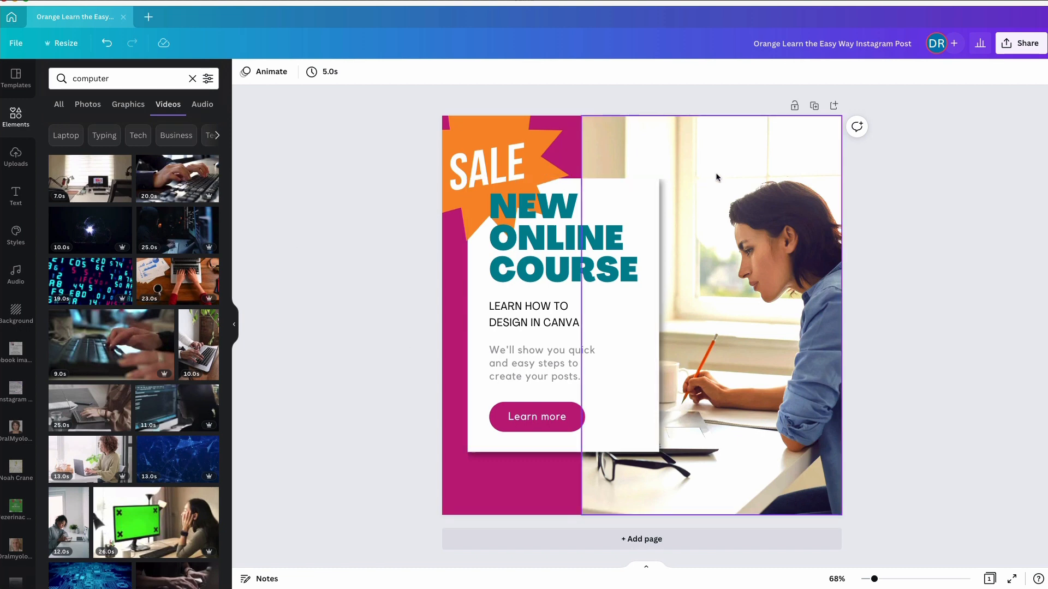
Duplicate the finished post page and add a blank page directly after page 1
click(813, 106)
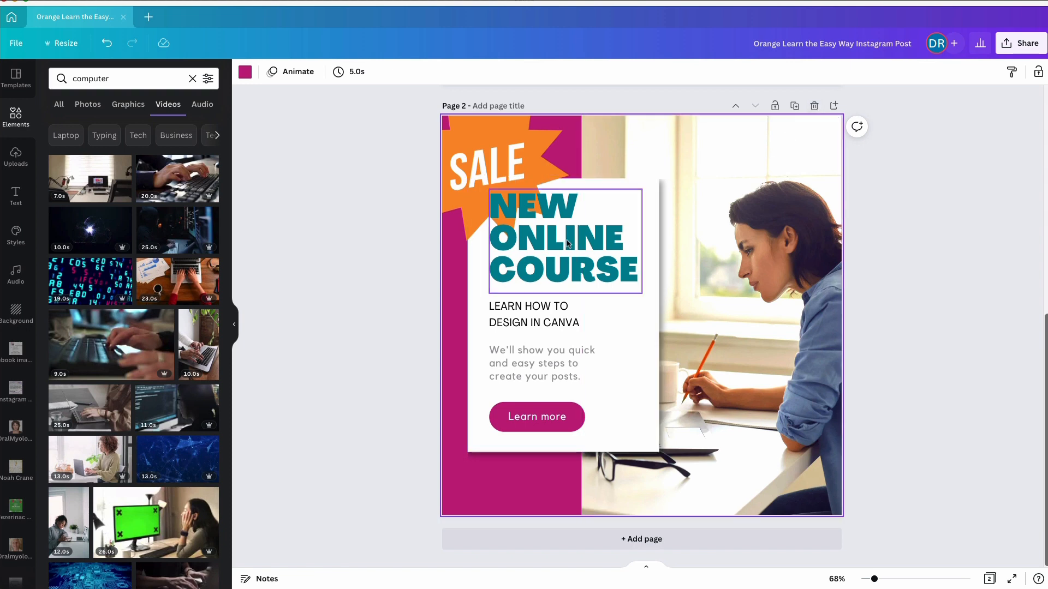
scroll(673, 213, up, 8)
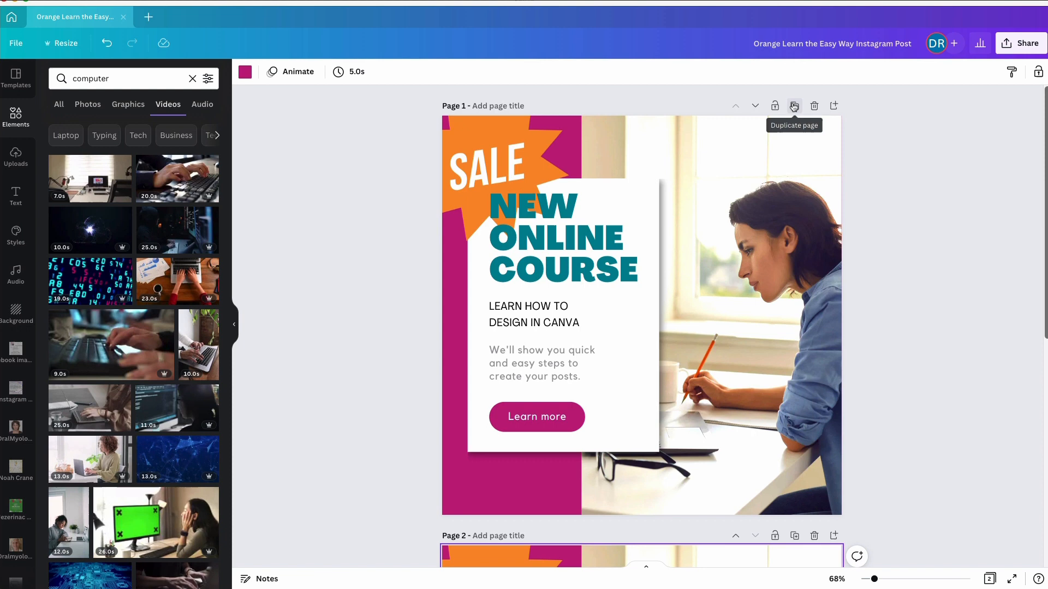
click(833, 105)
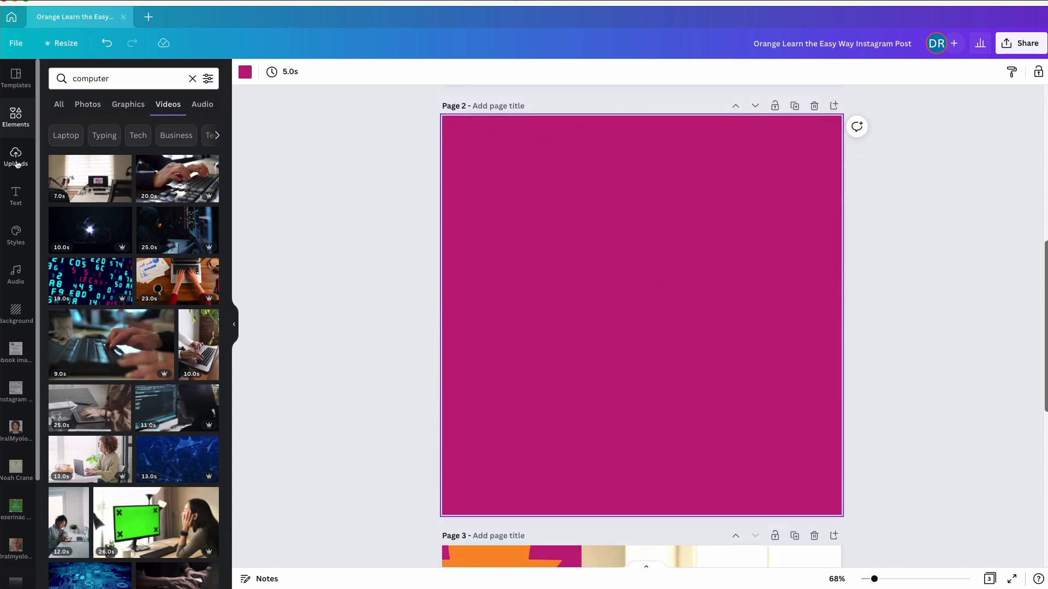
Apply the dark ONLINE CLASSES Instagram post template to the blank page 2
click(19, 80)
scroll(151, 219, down, 3)
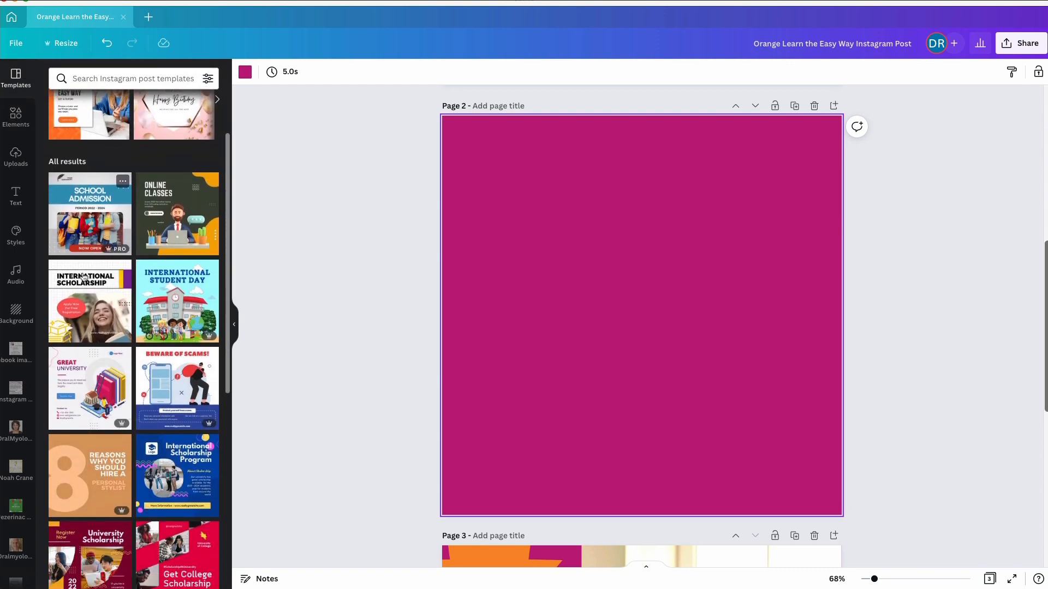
click(151, 219)
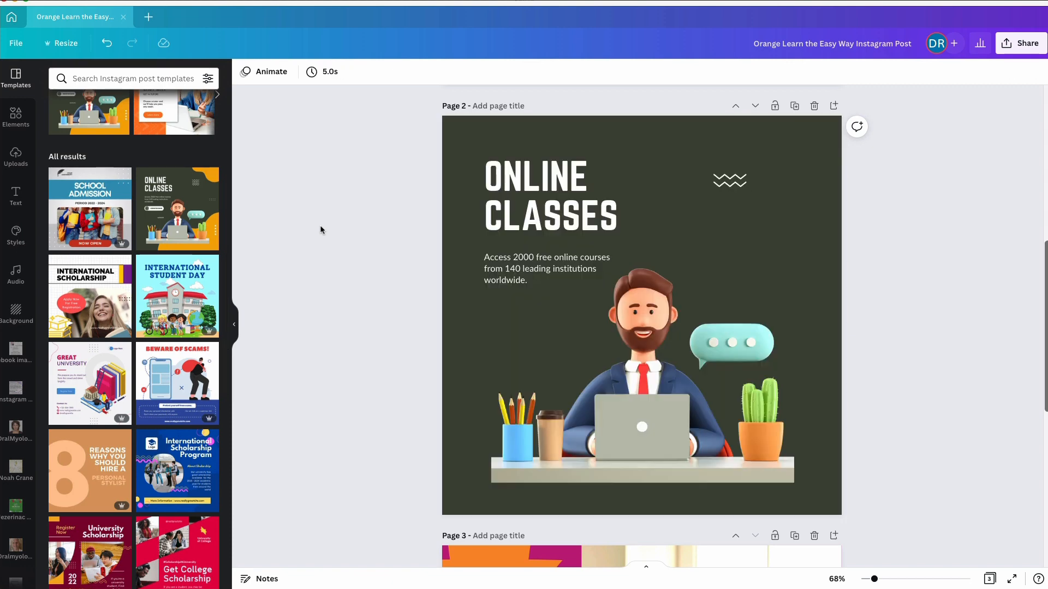
Recolour both orange wavy background shapes on page 2 with the magenta document colour
click(797, 131)
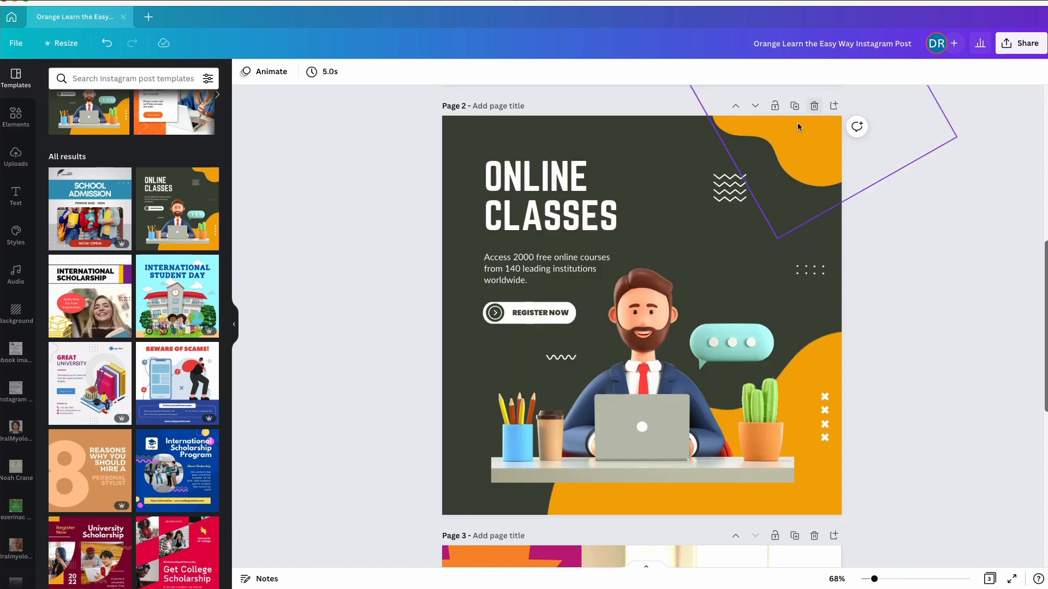
click(245, 73)
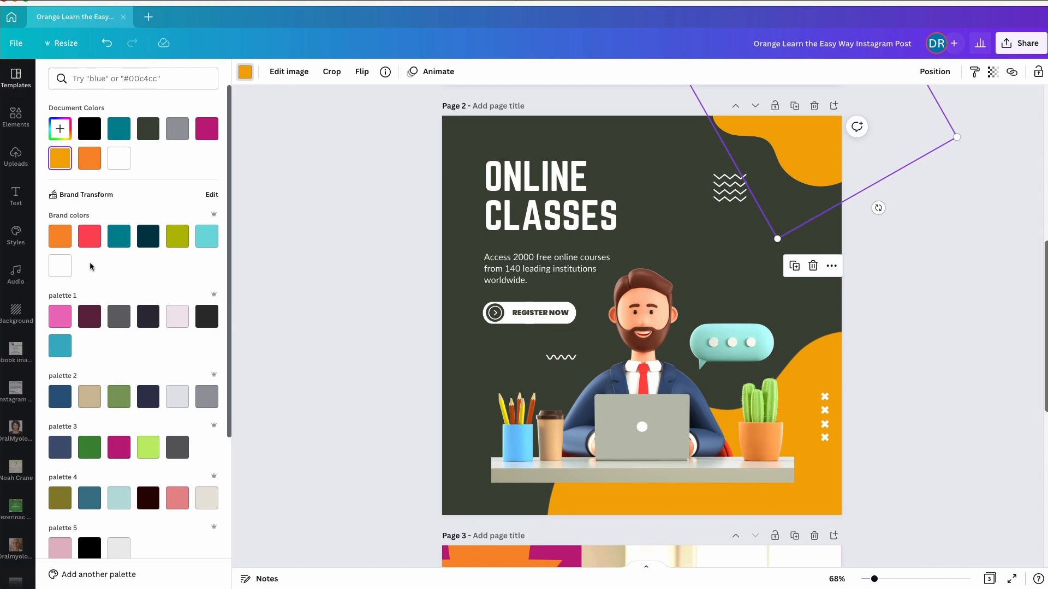
click(210, 134)
click(784, 472)
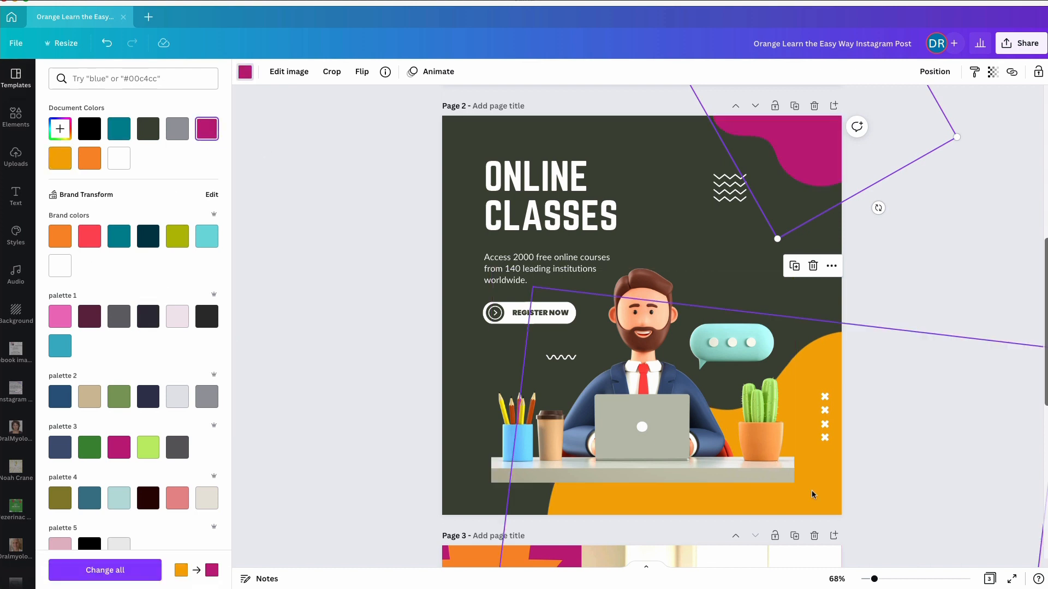
click(207, 128)
click(245, 71)
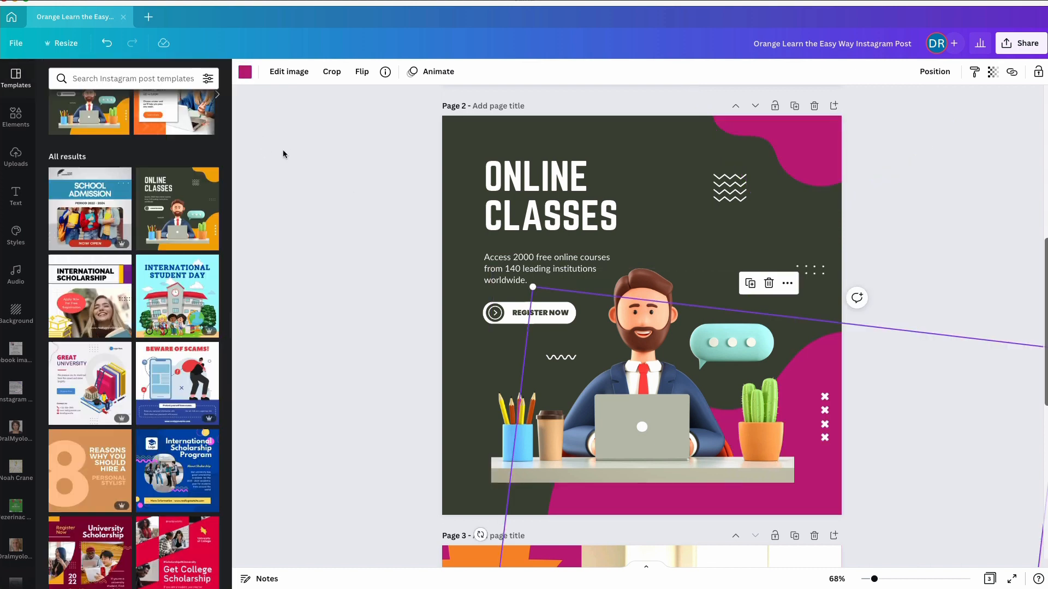
click(356, 271)
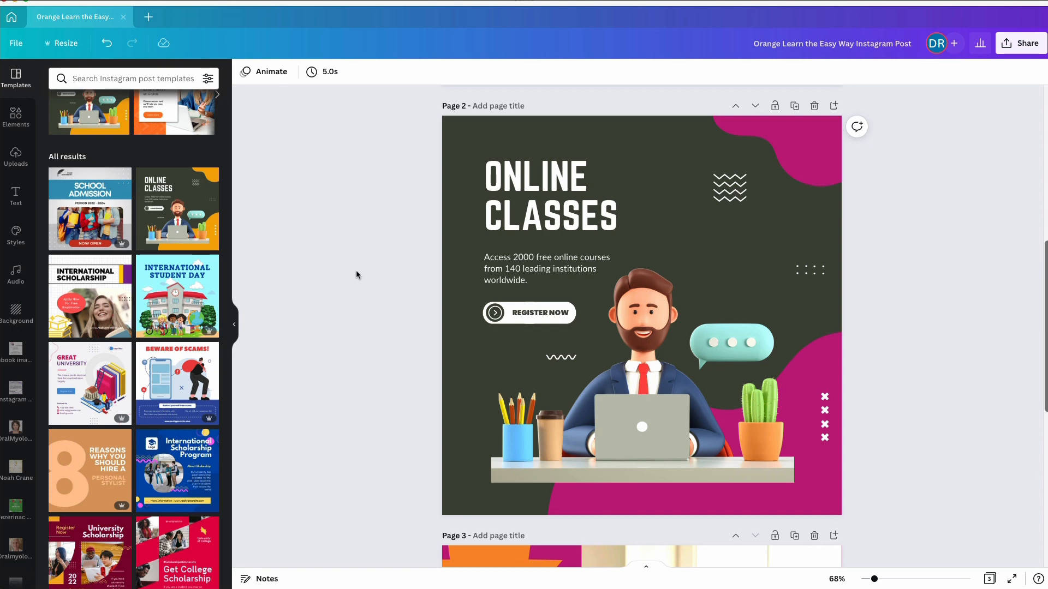
Add a blank page after page 3 and look through the suggested templates for it
scroll(355, 270, down, 8)
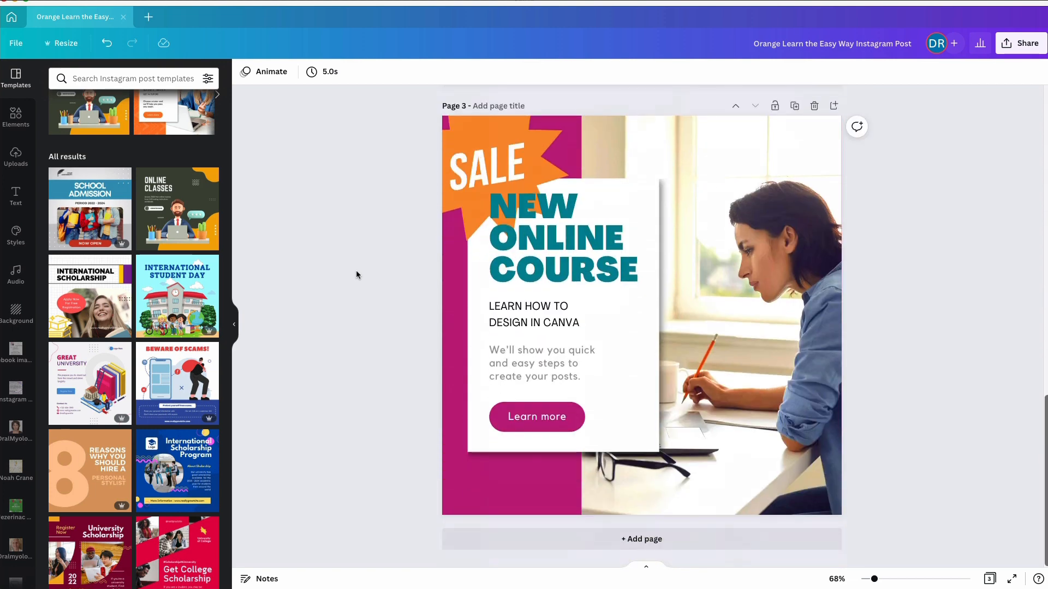
click(527, 539)
scroll(157, 326, down, 6)
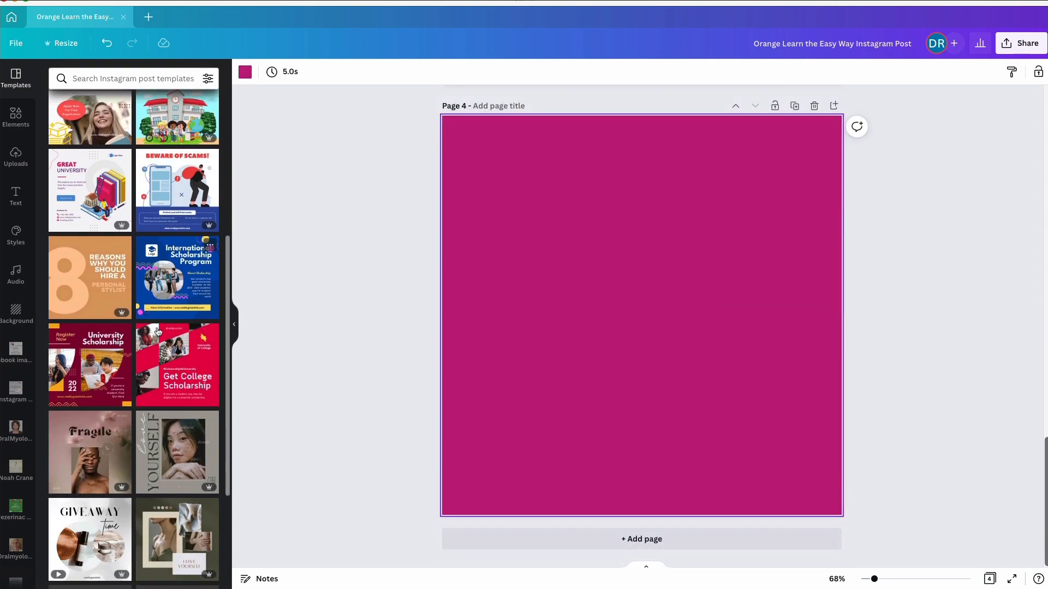
scroll(157, 326, down, 1)
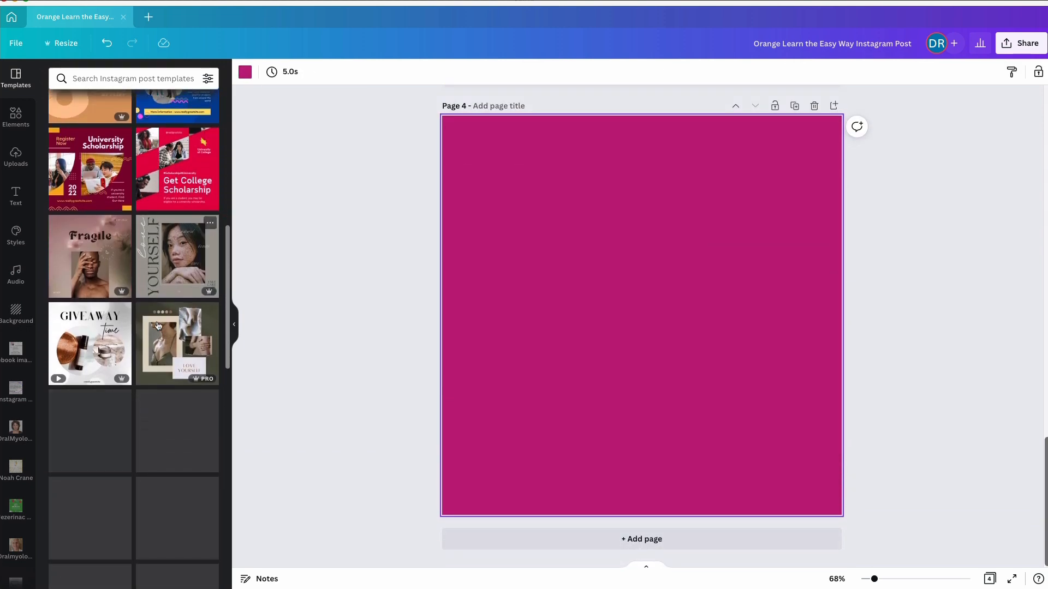
Search the templates for "real estate" and apply the Beautiful HOUSE sale template to page 4
click(94, 78)
text(real estate)
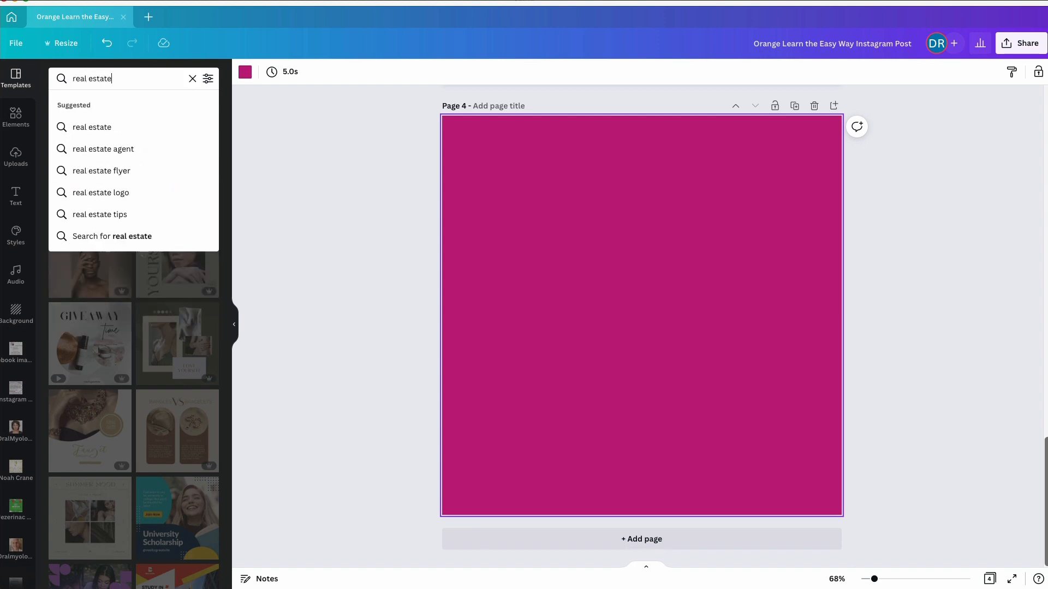
key(Return)
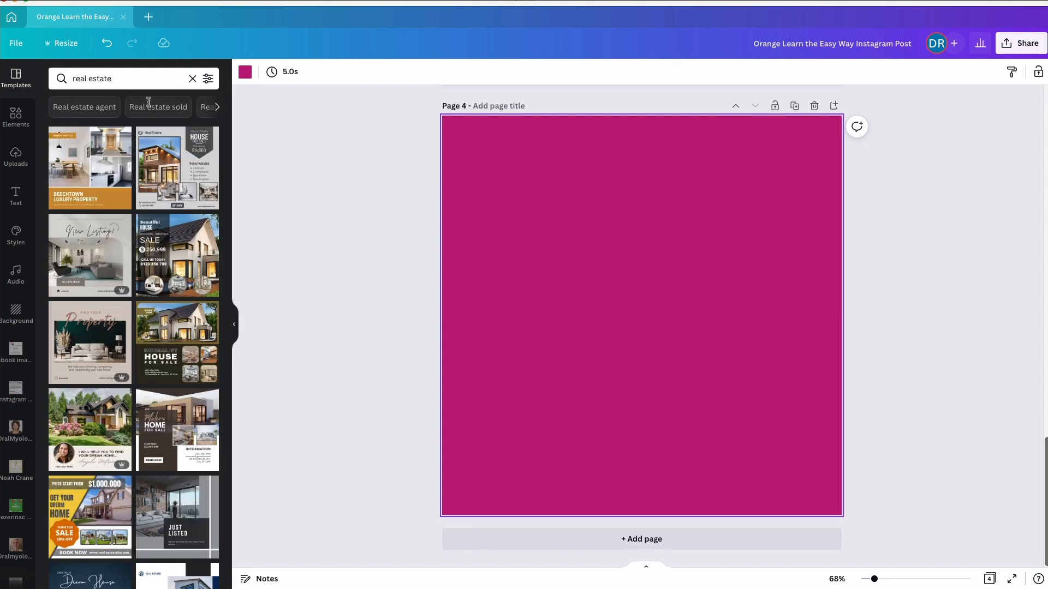
click(180, 246)
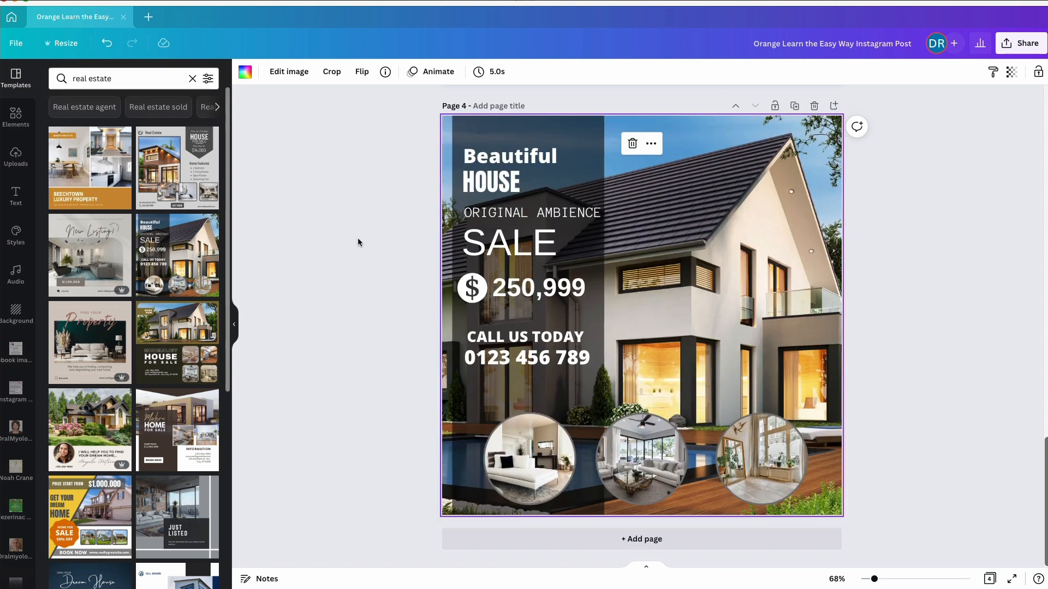
click(523, 158)
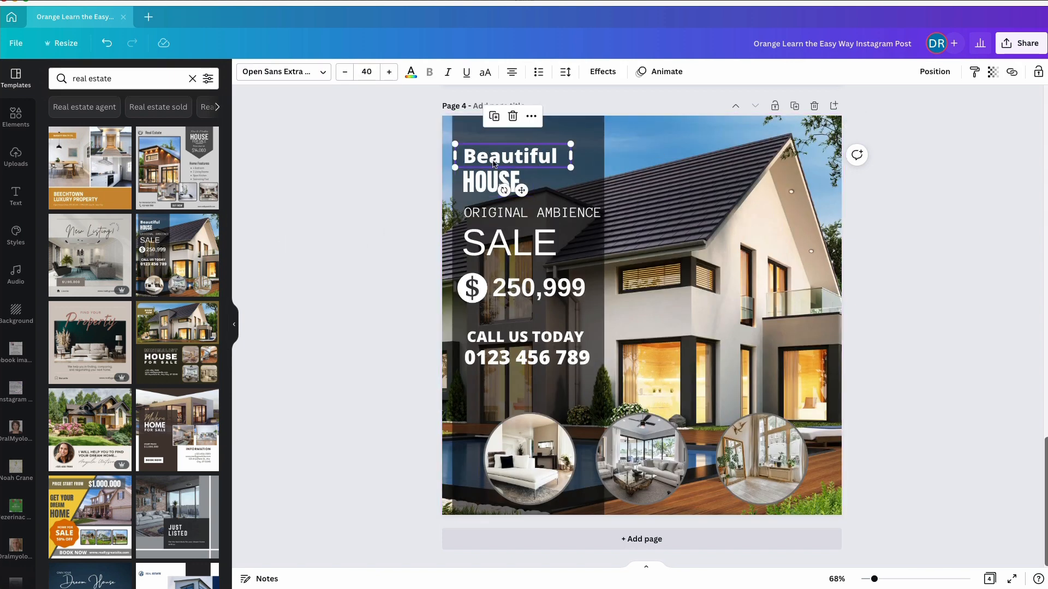
click(493, 160)
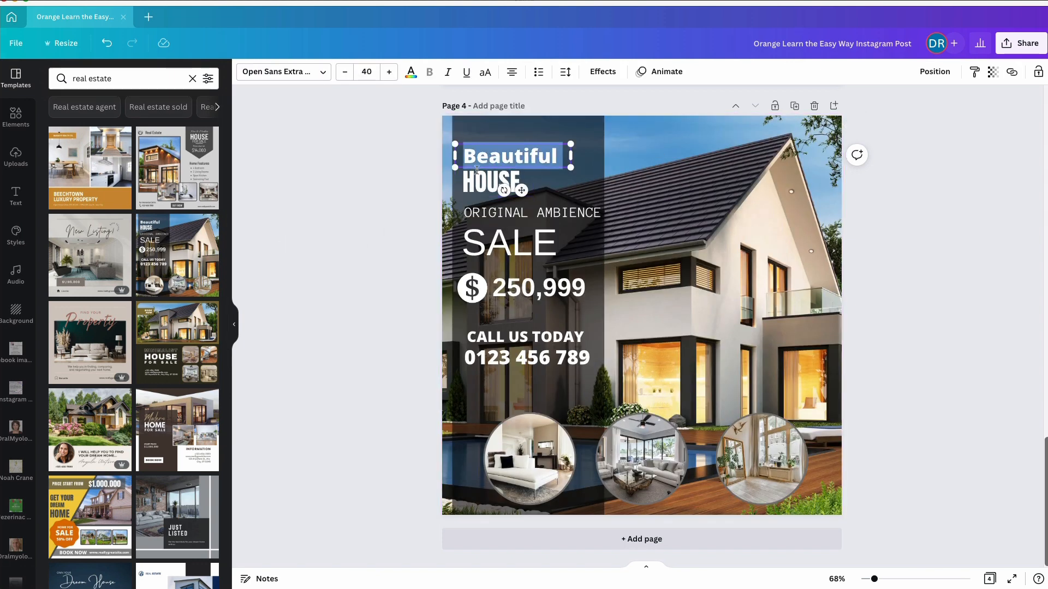
click(389, 210)
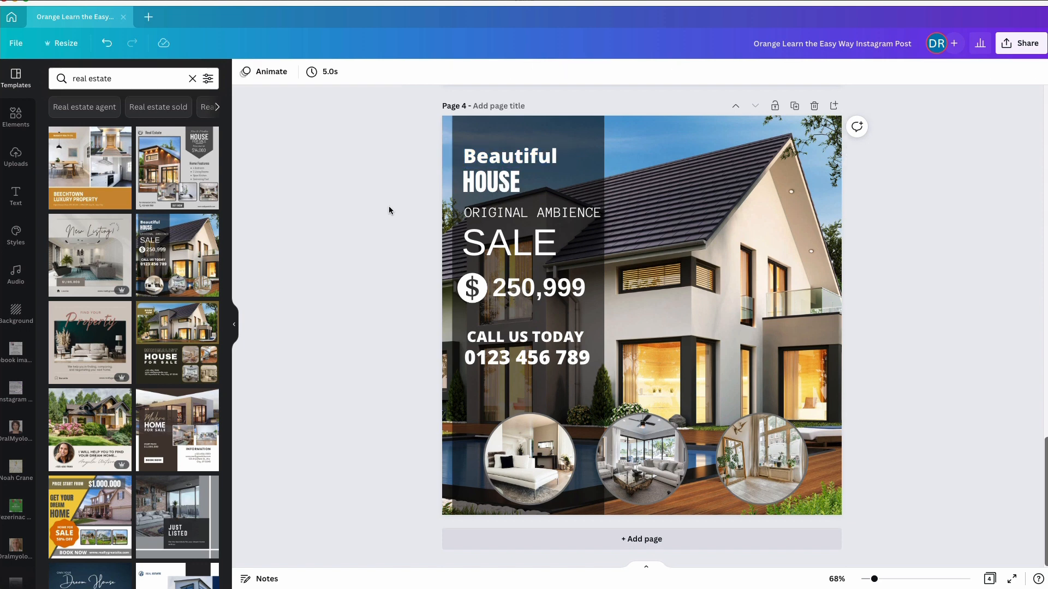
Flip the background house photo on page 4 horizontally
click(679, 209)
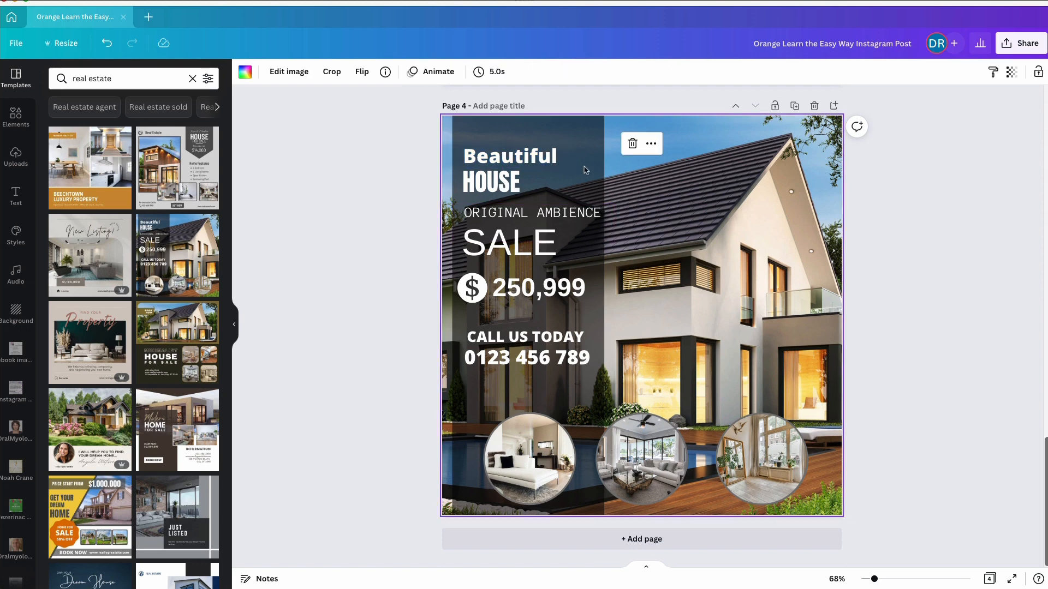
click(362, 71)
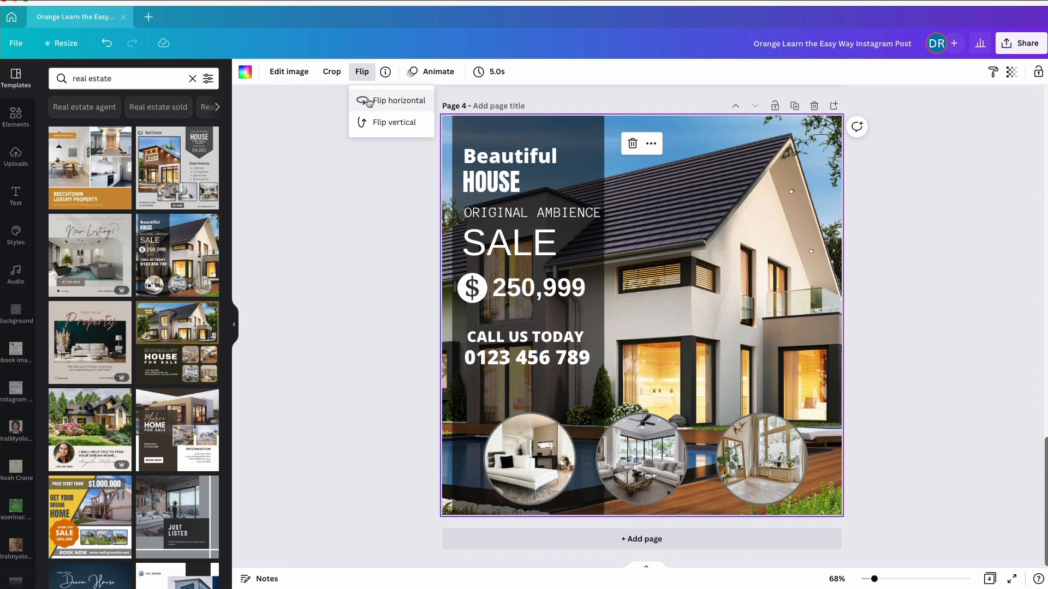
click(369, 100)
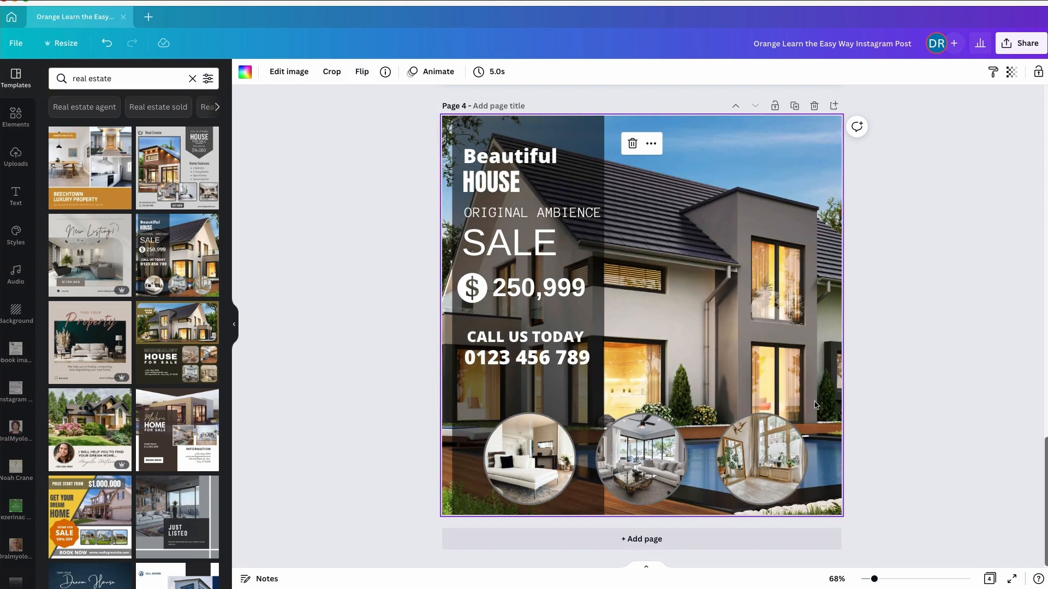
Shift the three circular interior photos on page 4 leftward so that the first one meets the page's left edge
drag(518, 446, 481, 442)
click(639, 458)
drag(639, 458, 596, 457)
drag(763, 459, 691, 456)
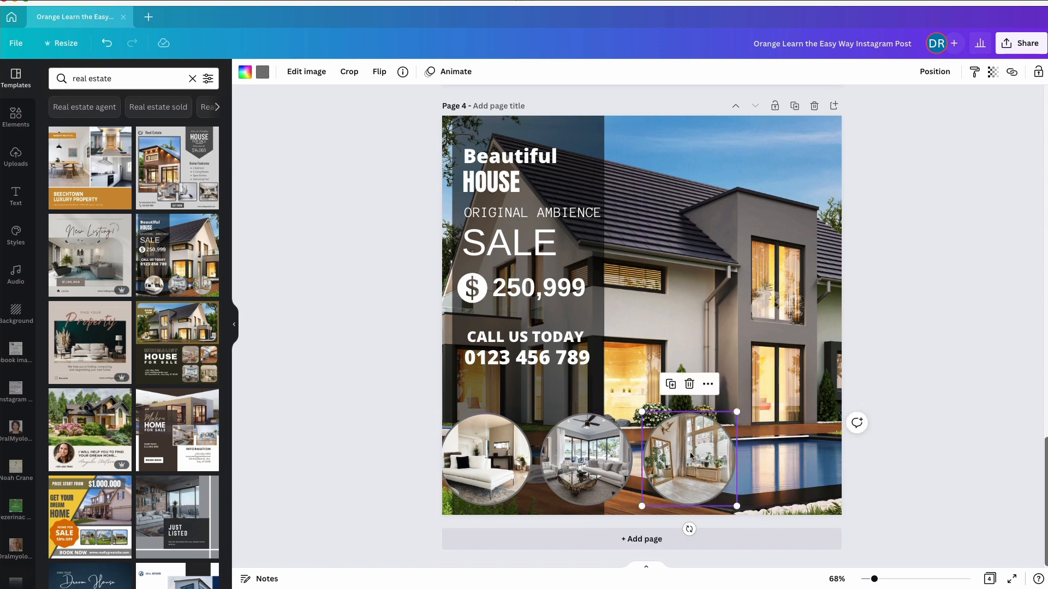
Recolour the translucent black panel behind the sale text on page 4 with the dark plum from palette 1
click(562, 389)
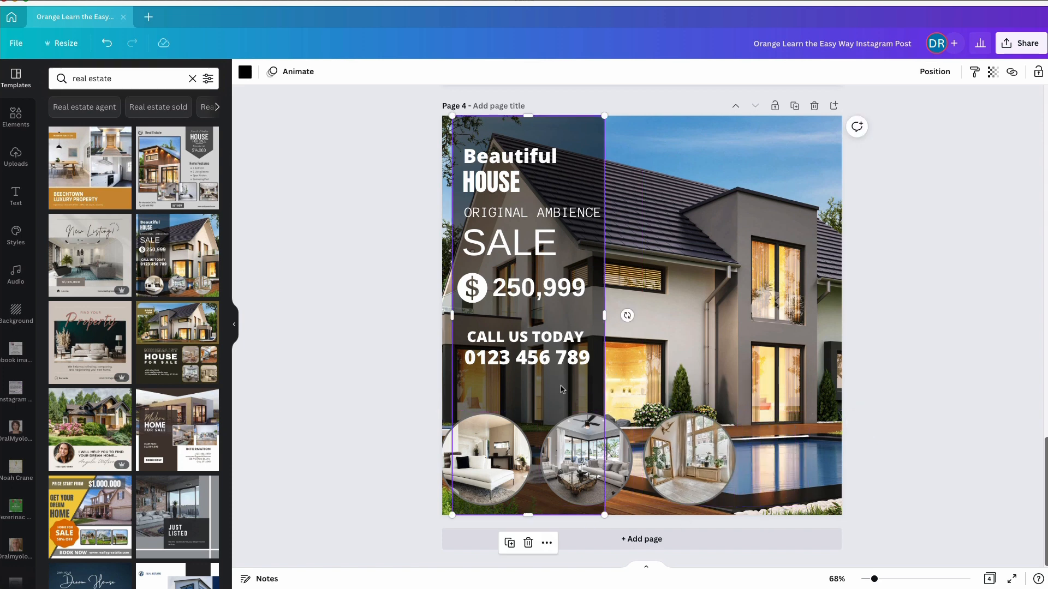
click(245, 72)
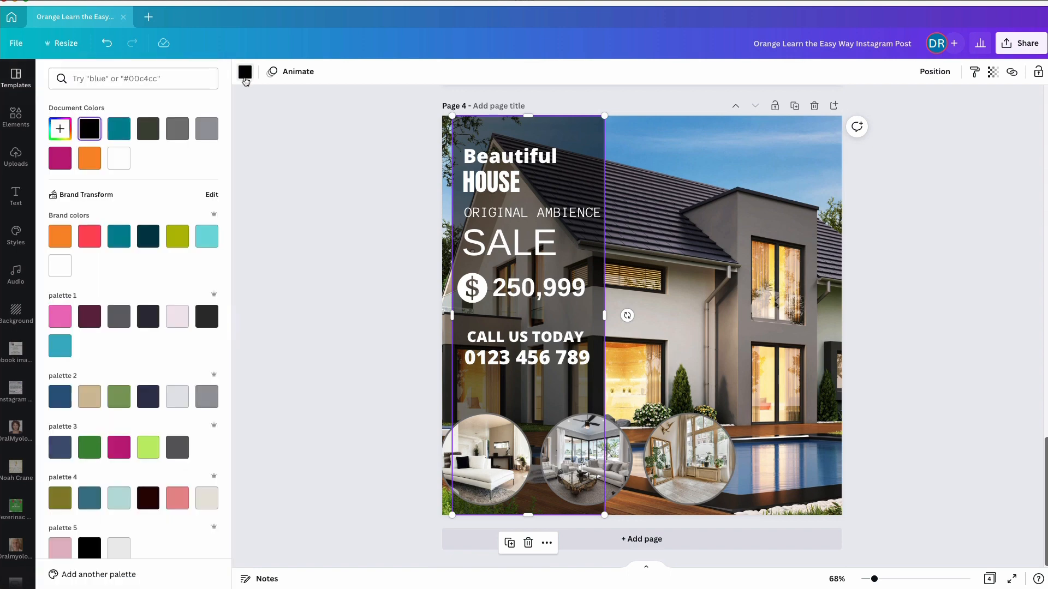
click(89, 316)
click(290, 263)
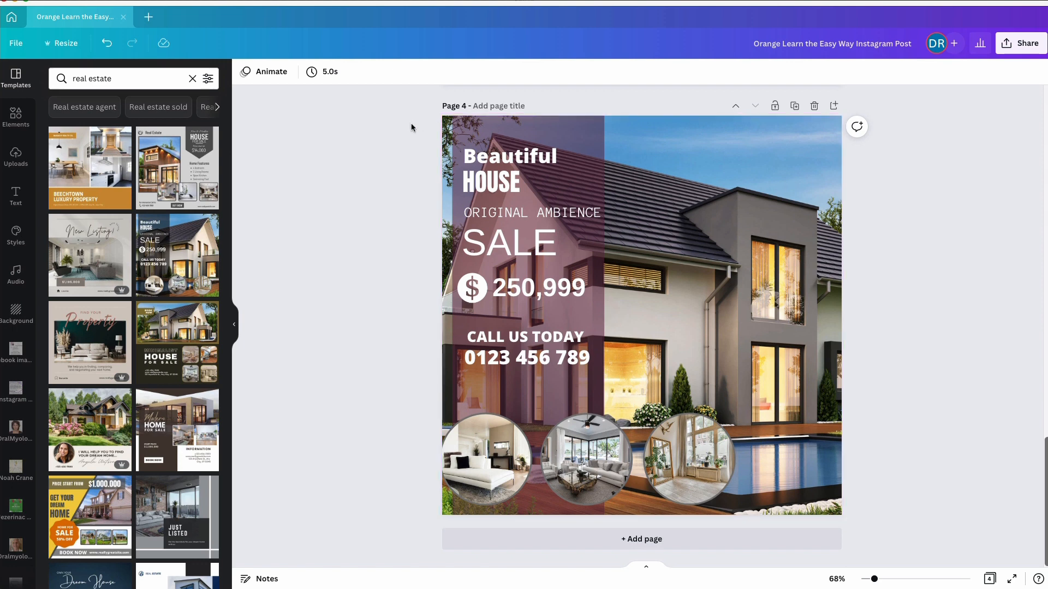
click(507, 292)
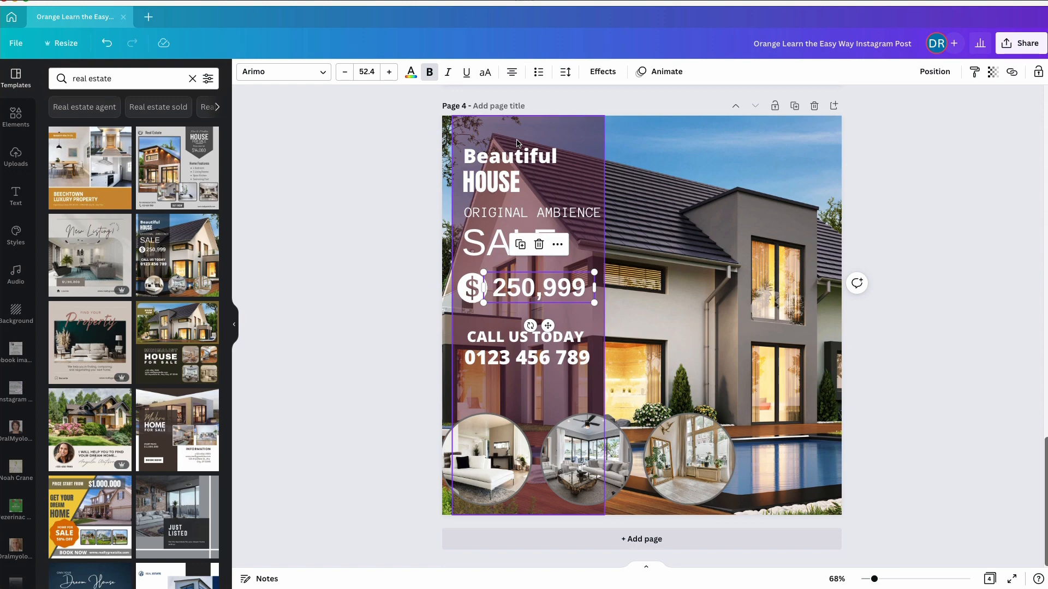
Replace the page 4 design with the Modern HOME FOR SALE template
click(162, 417)
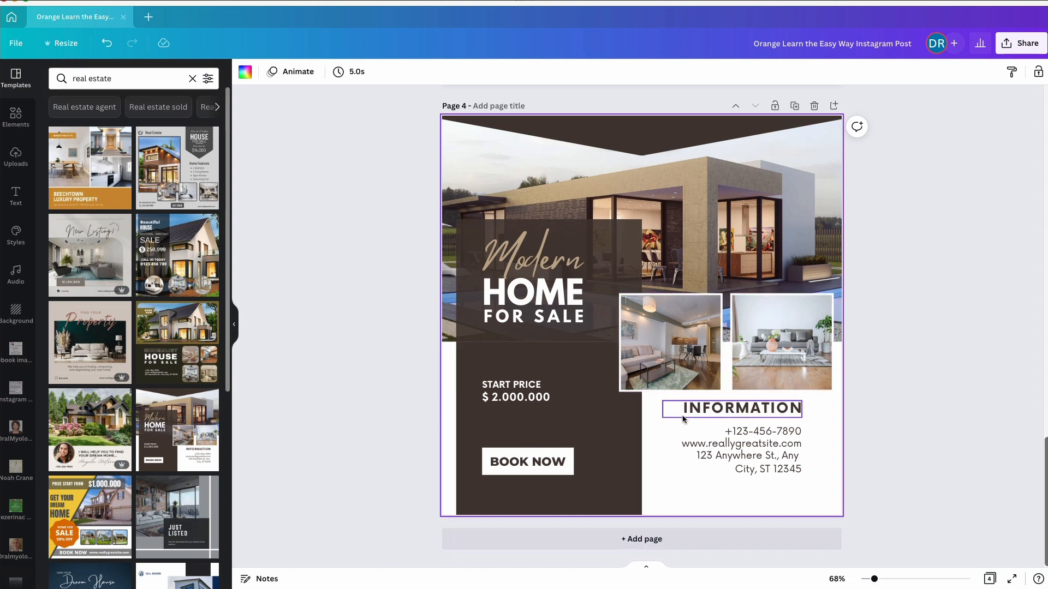
click(401, 438)
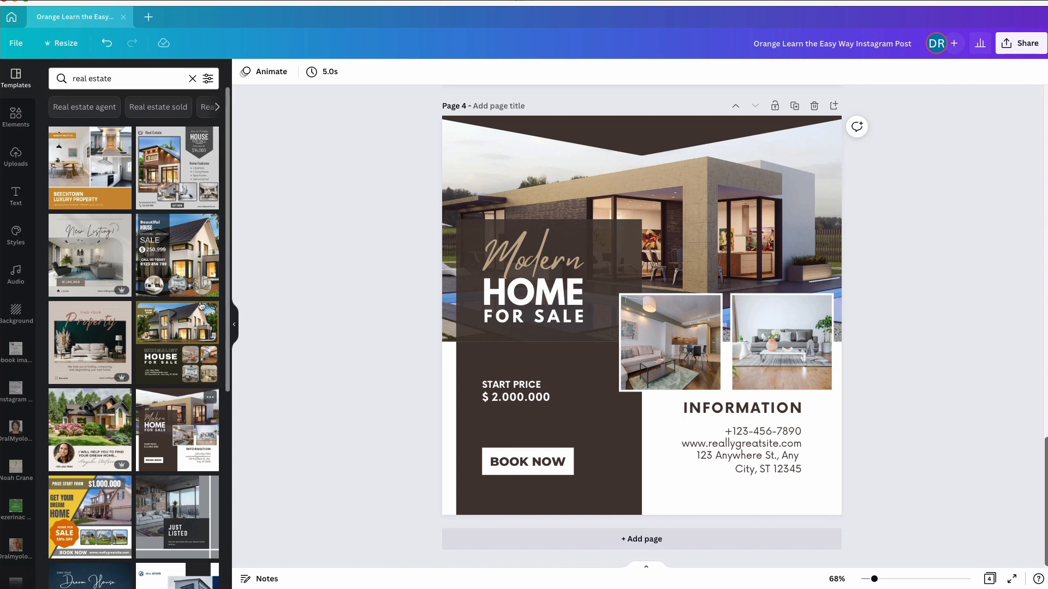
Search the templates for "coach" and apply the "Always push yourself to the next level" template to page 4
click(74, 80)
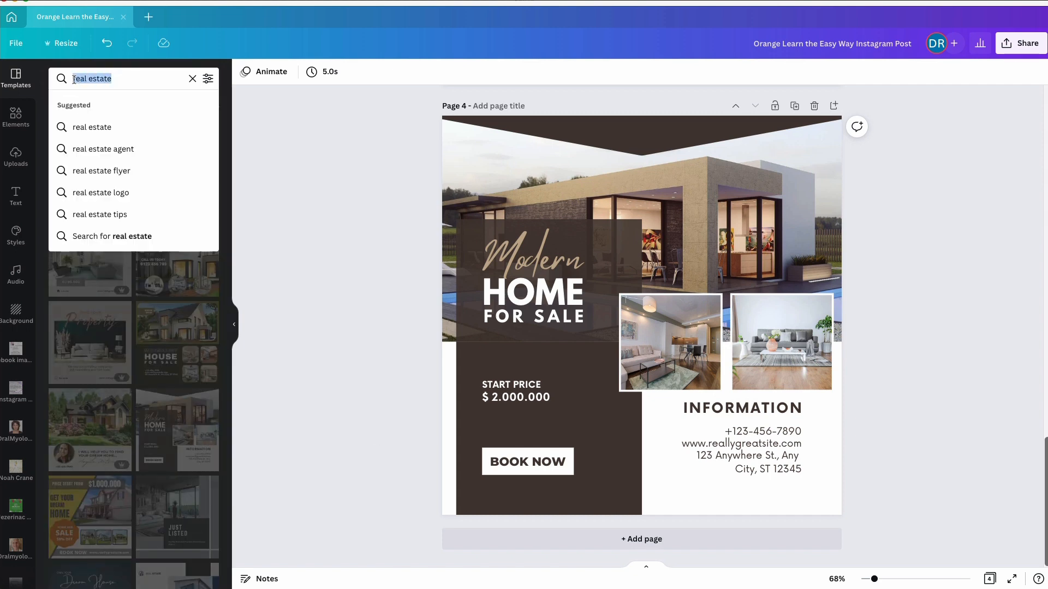
text(coach)
key(Return)
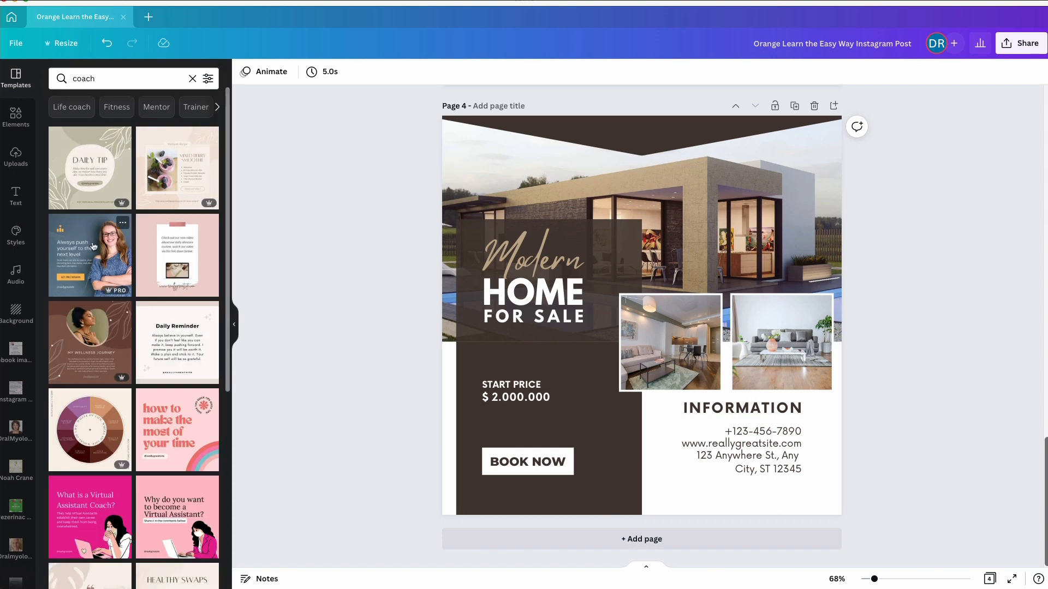
click(90, 254)
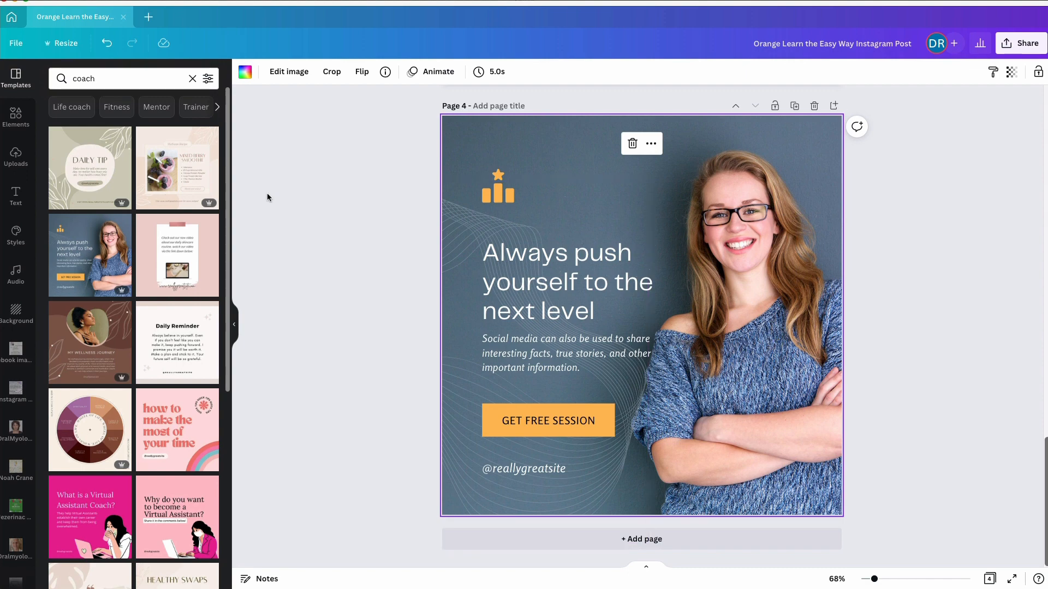
Add the uploaded photo of the man in the dark suit and blue tie to page 4, placing it over the woman against the page's right edge
click(16, 157)
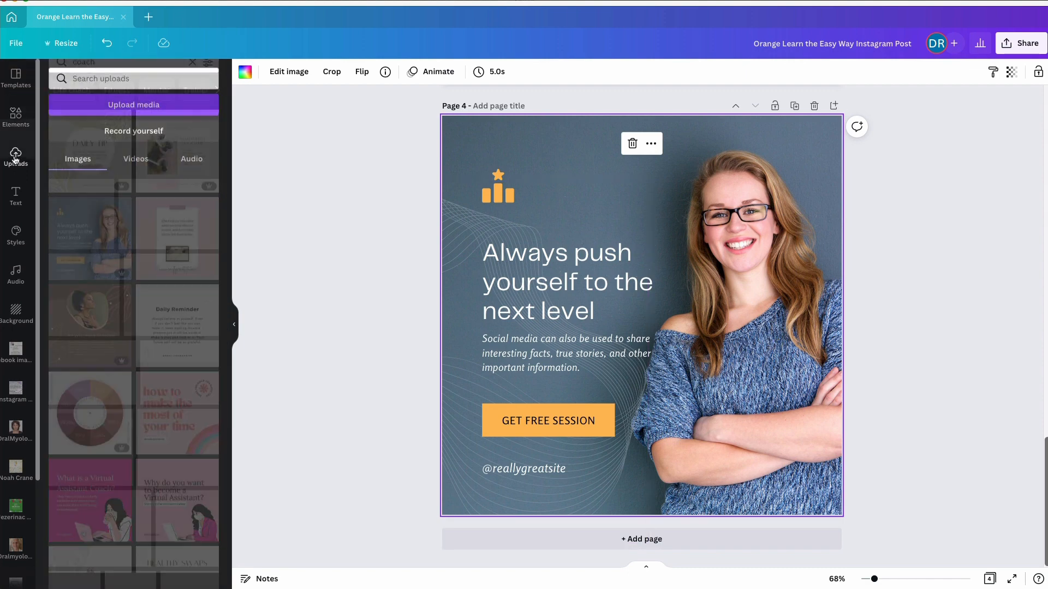
scroll(126, 297, down, 1)
scroll(126, 297, up, 1)
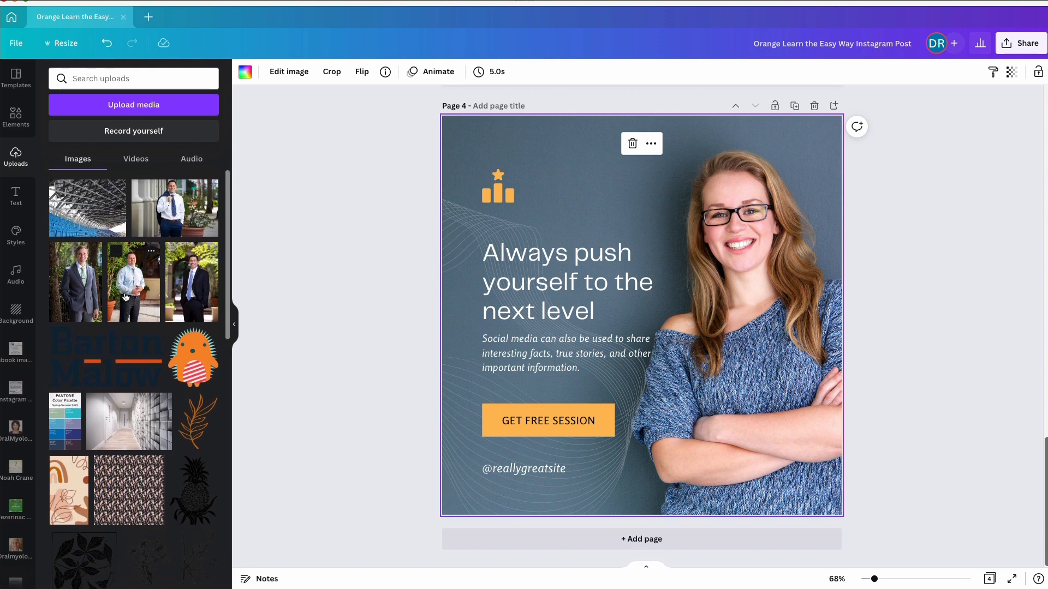
click(201, 277)
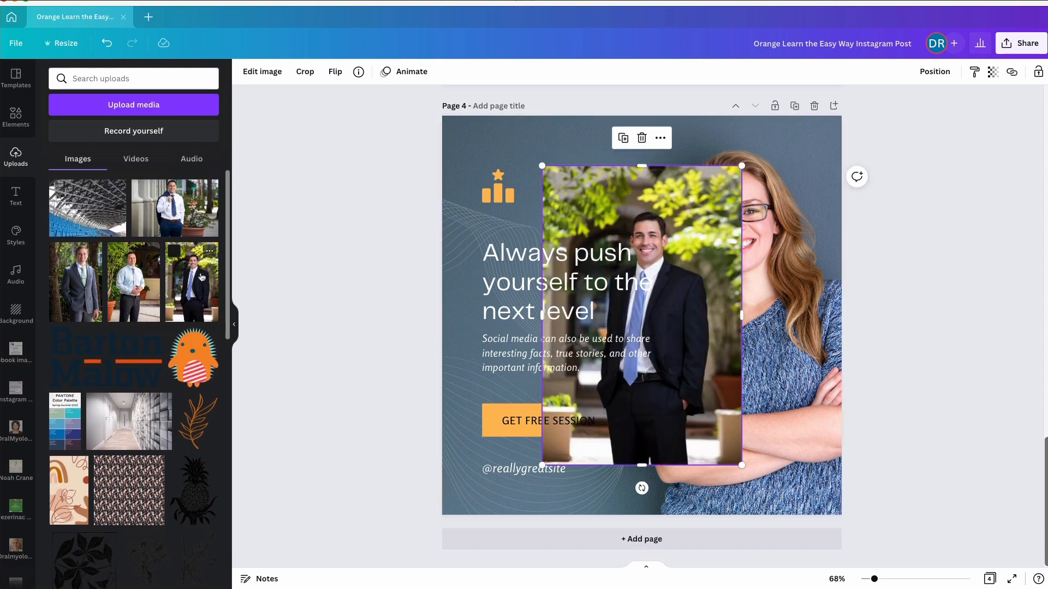
drag(673, 212, 773, 188)
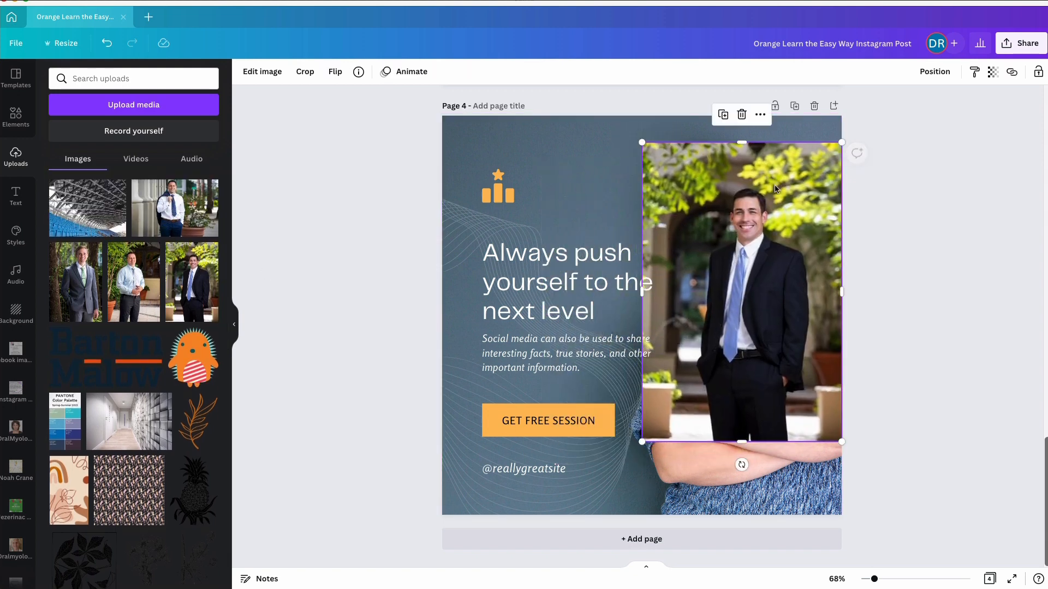
Open the image editing options for the photo of the man in the suit
click(272, 75)
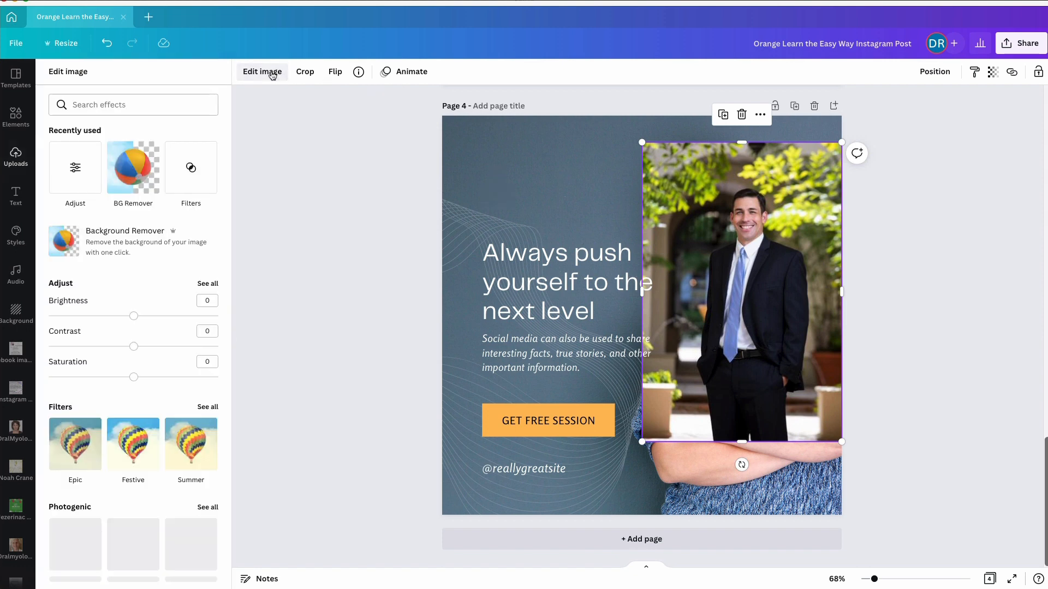